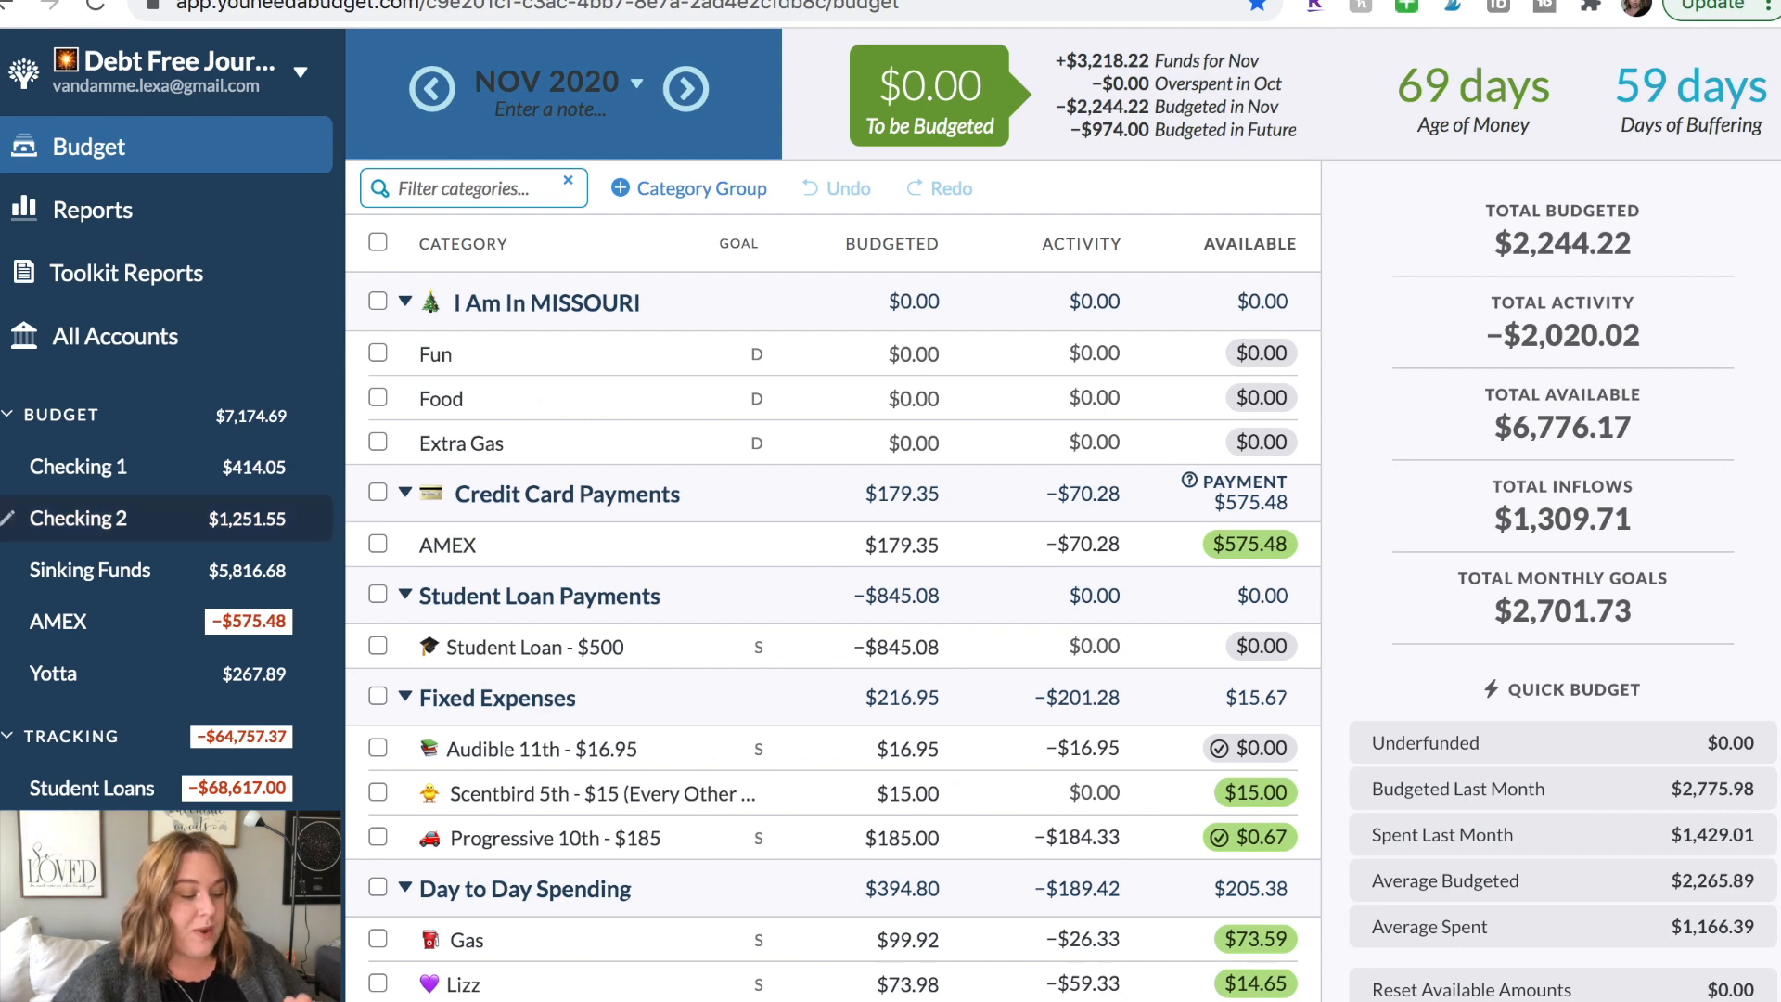
# Record a paycheck inflow of $805.78 in Checking 1, dated 11/19/2020 and categorized as Inflow: To be Budgeted.
pyautogui.click(223, 147)
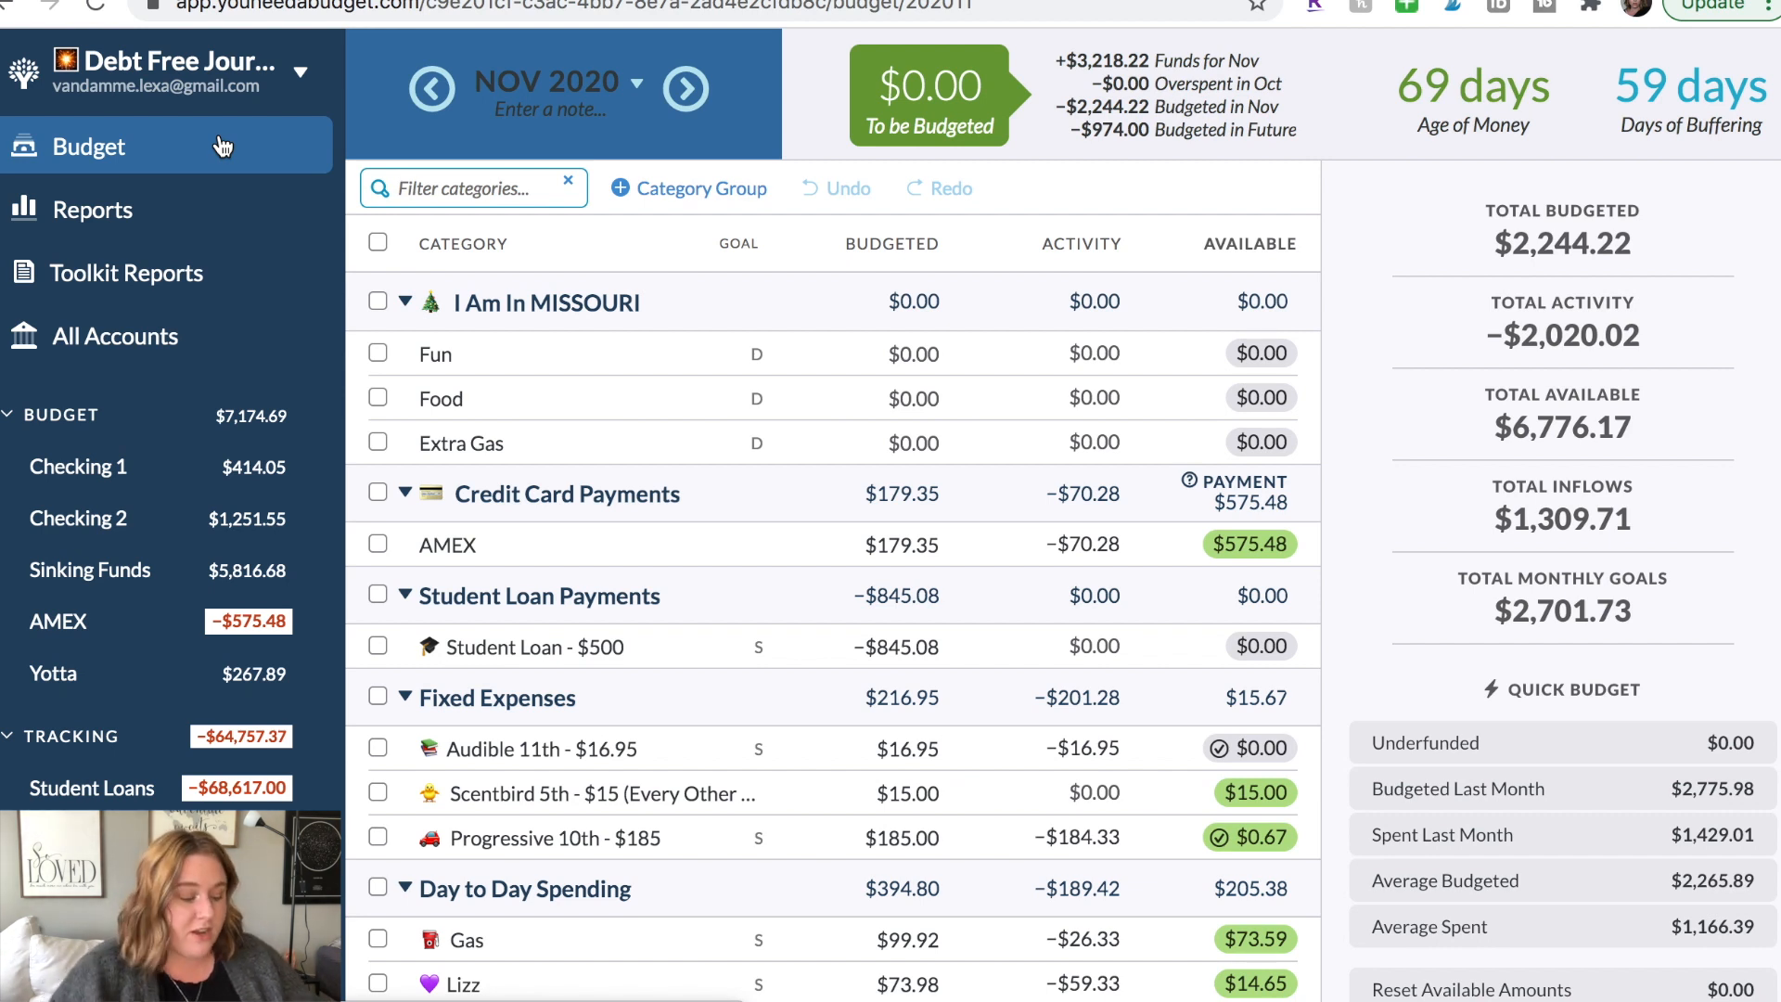
pyautogui.click(144, 482)
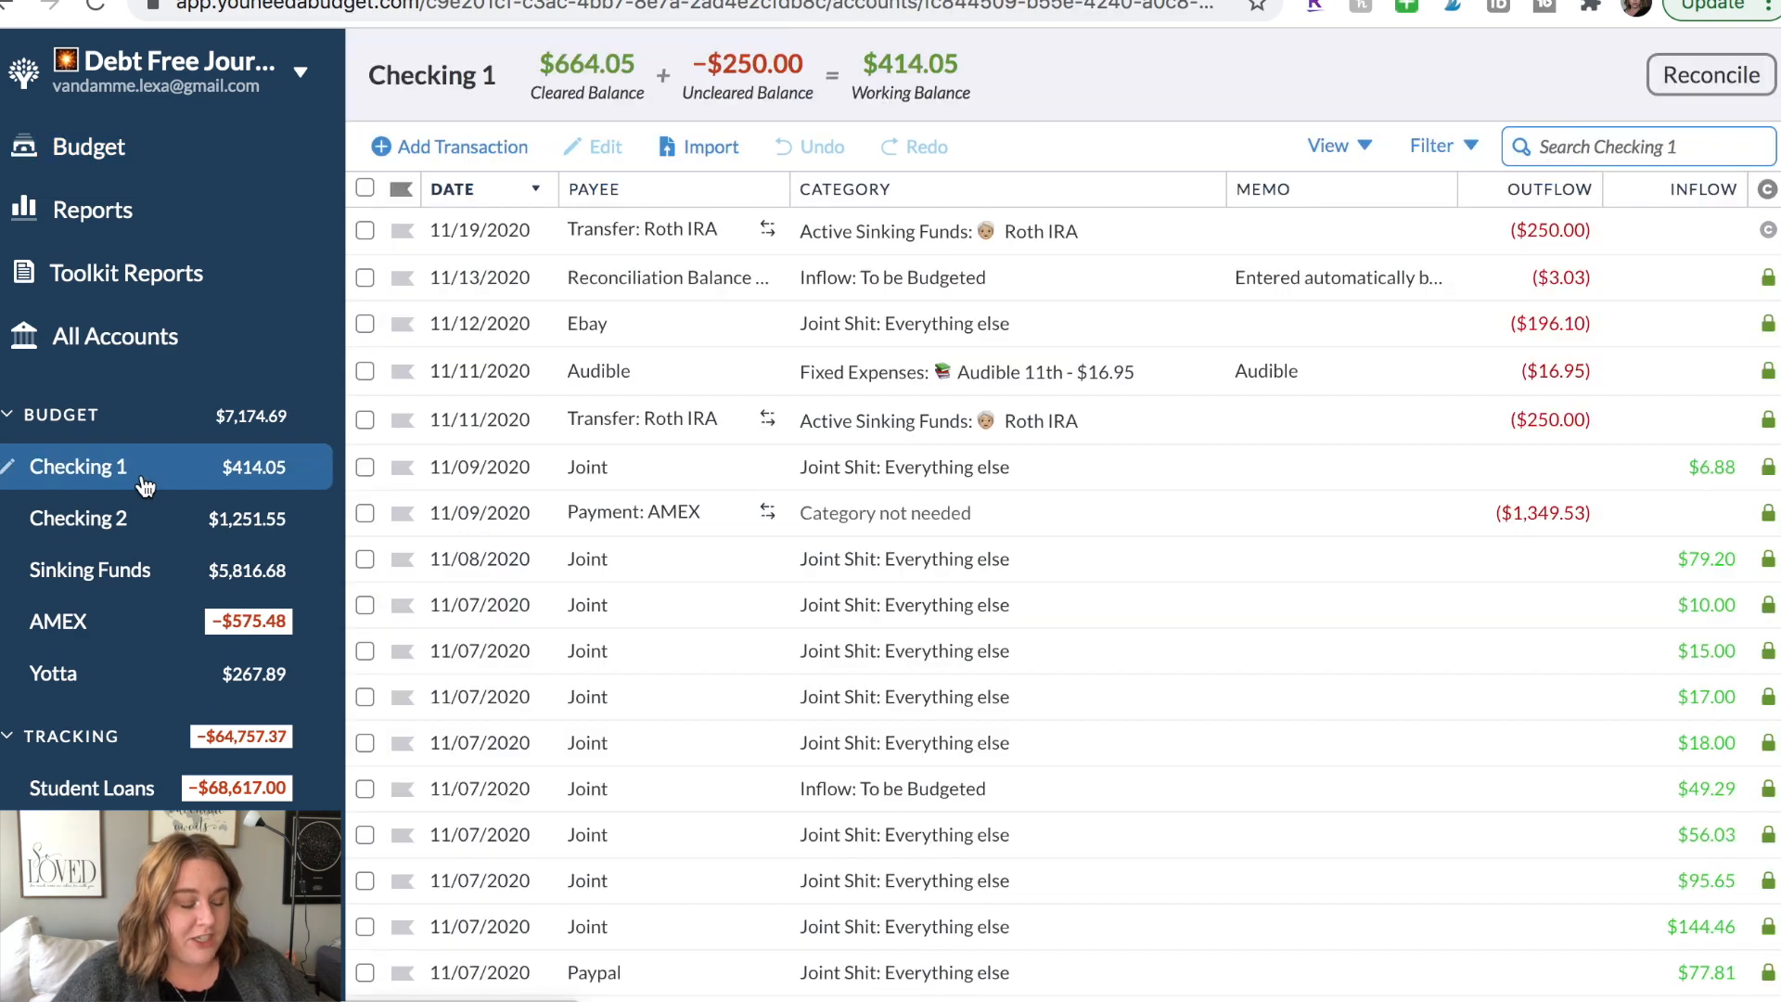
pyautogui.click(454, 147)
pyautogui.click(692, 227)
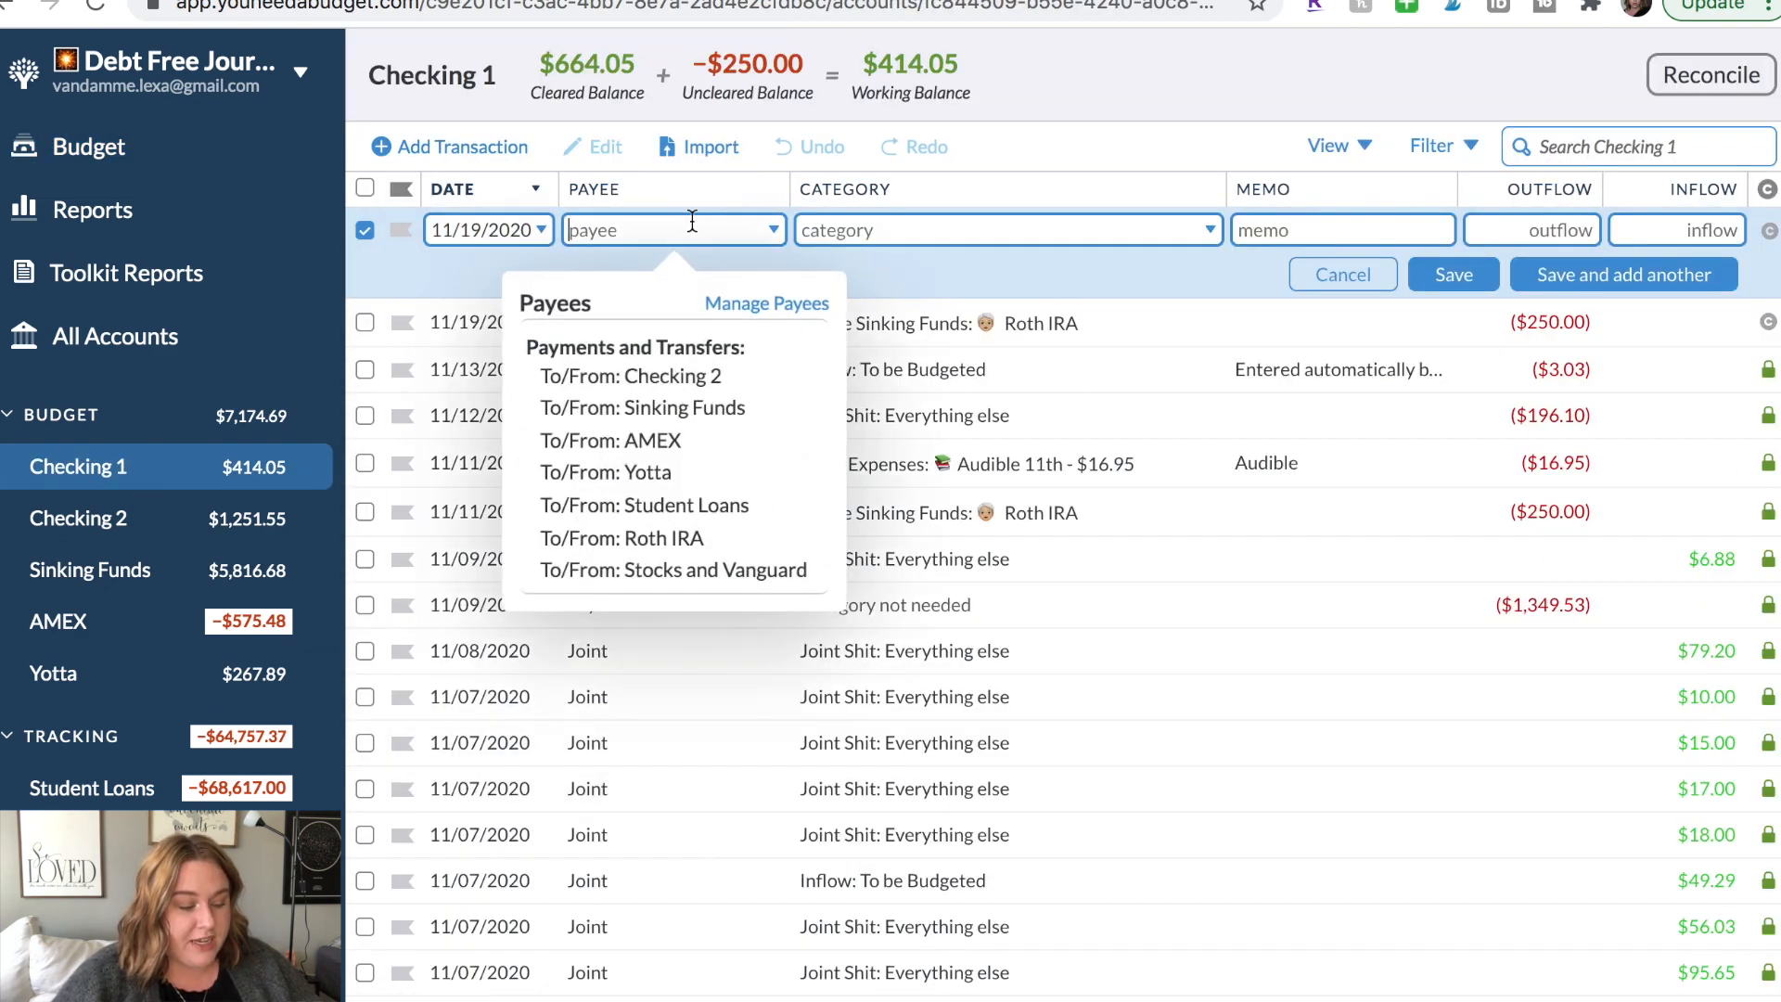
pyautogui.write('paych')
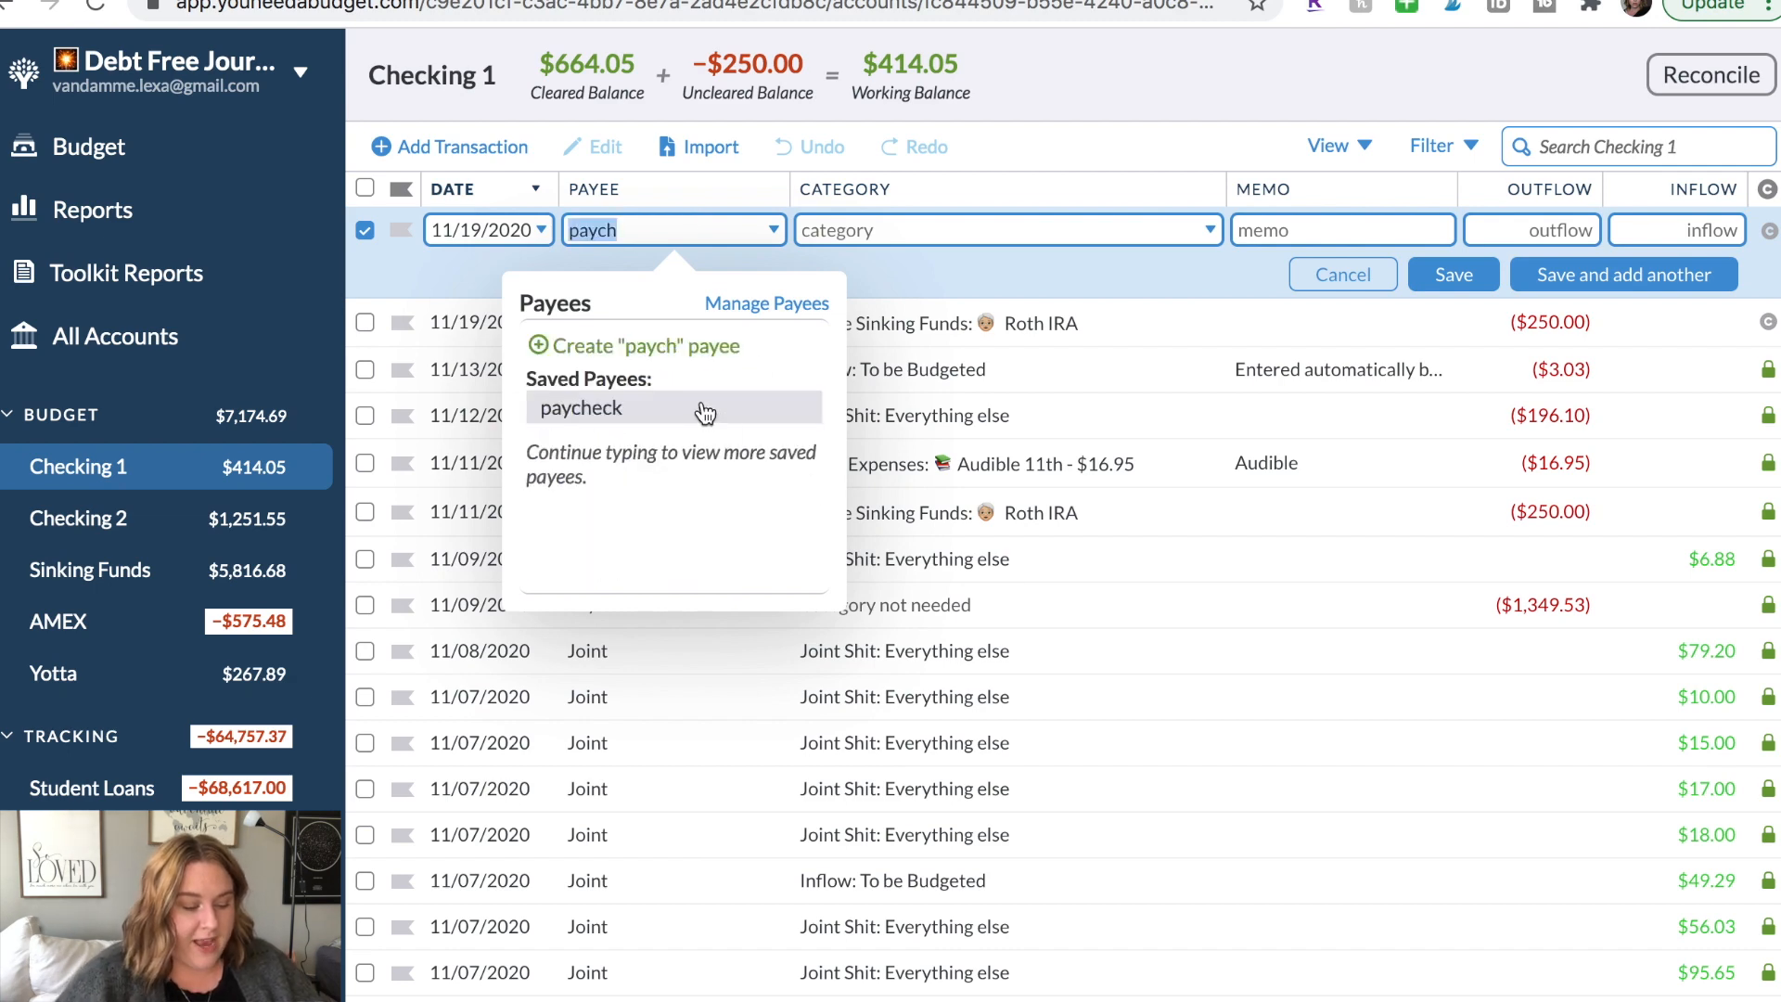
pyautogui.click(705, 408)
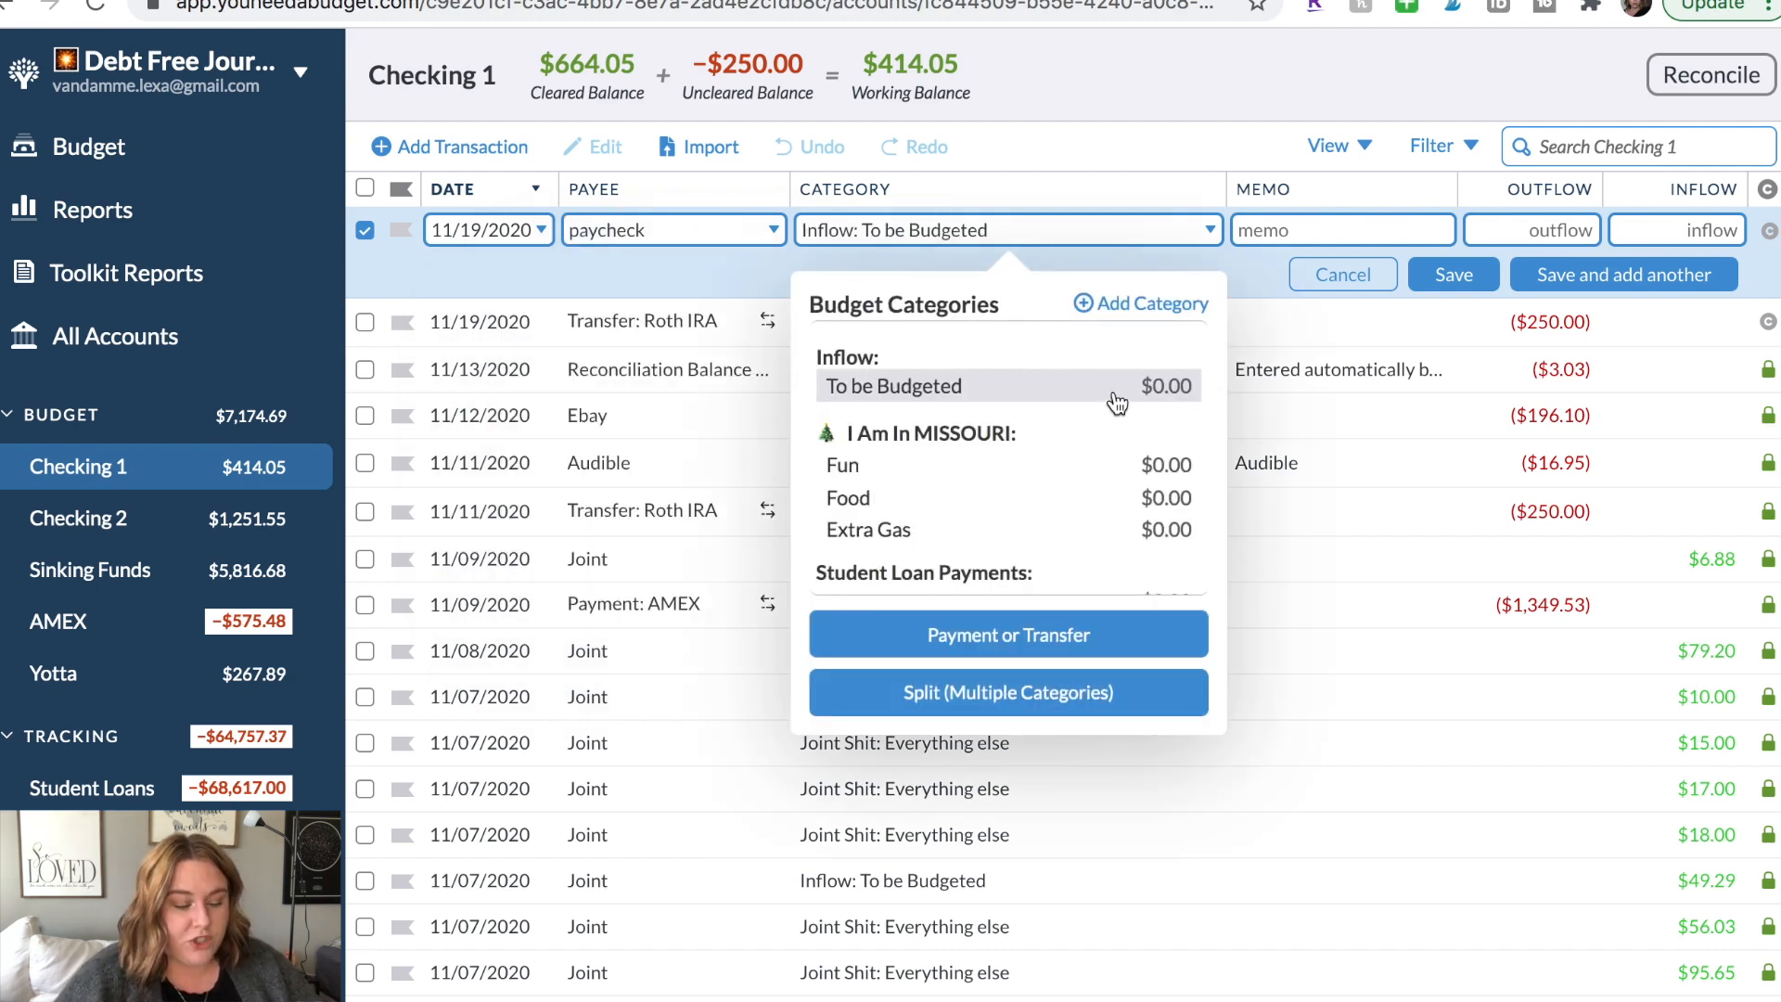
pyautogui.click(1625, 239)
pyautogui.write('8')
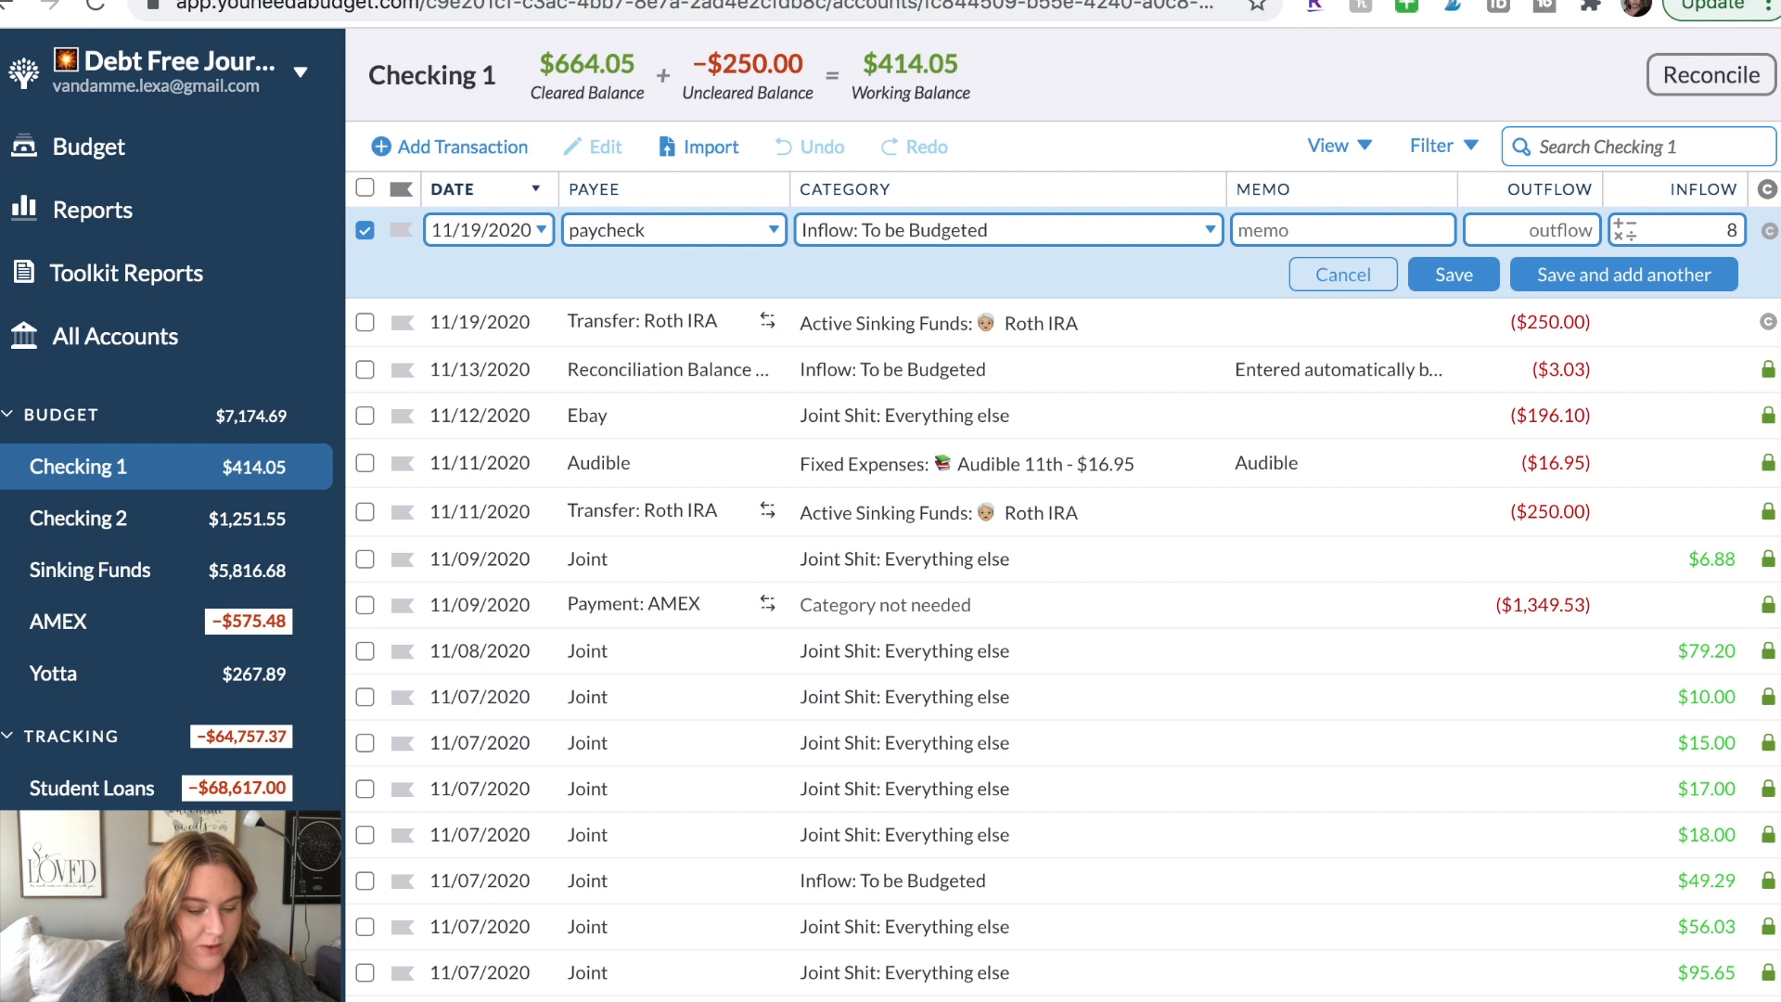
pyautogui.write('05.79')
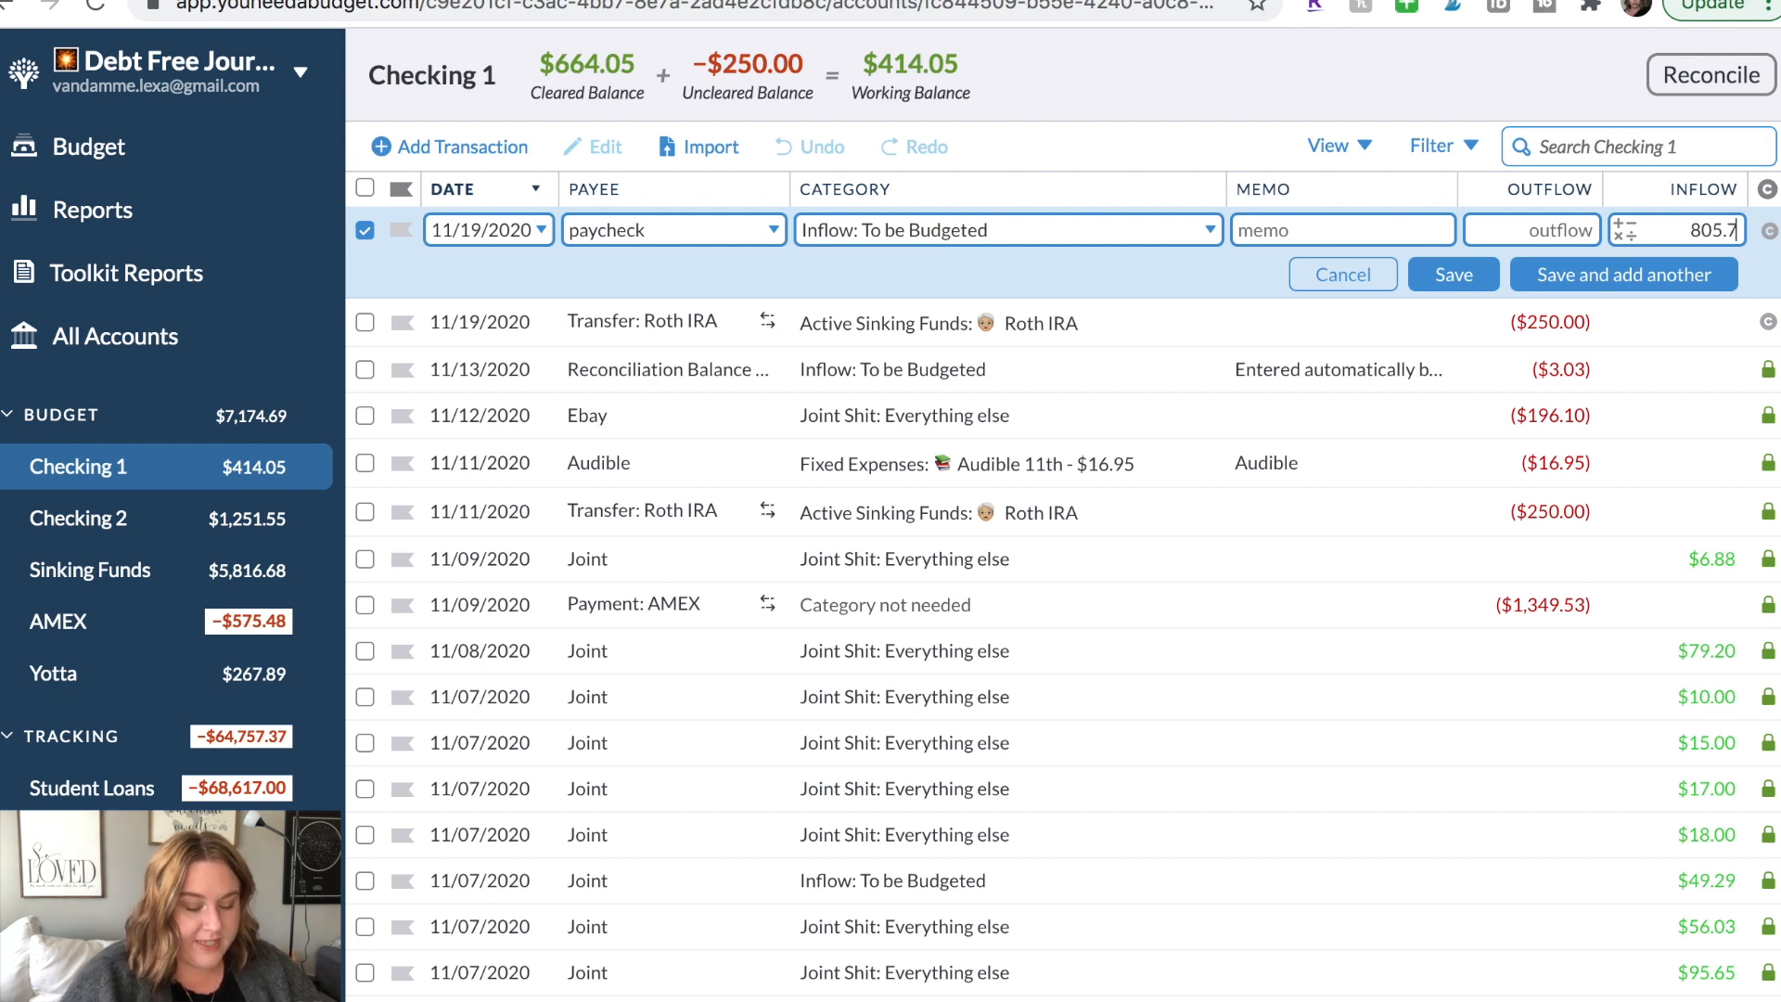
pyautogui.click(1454, 274)
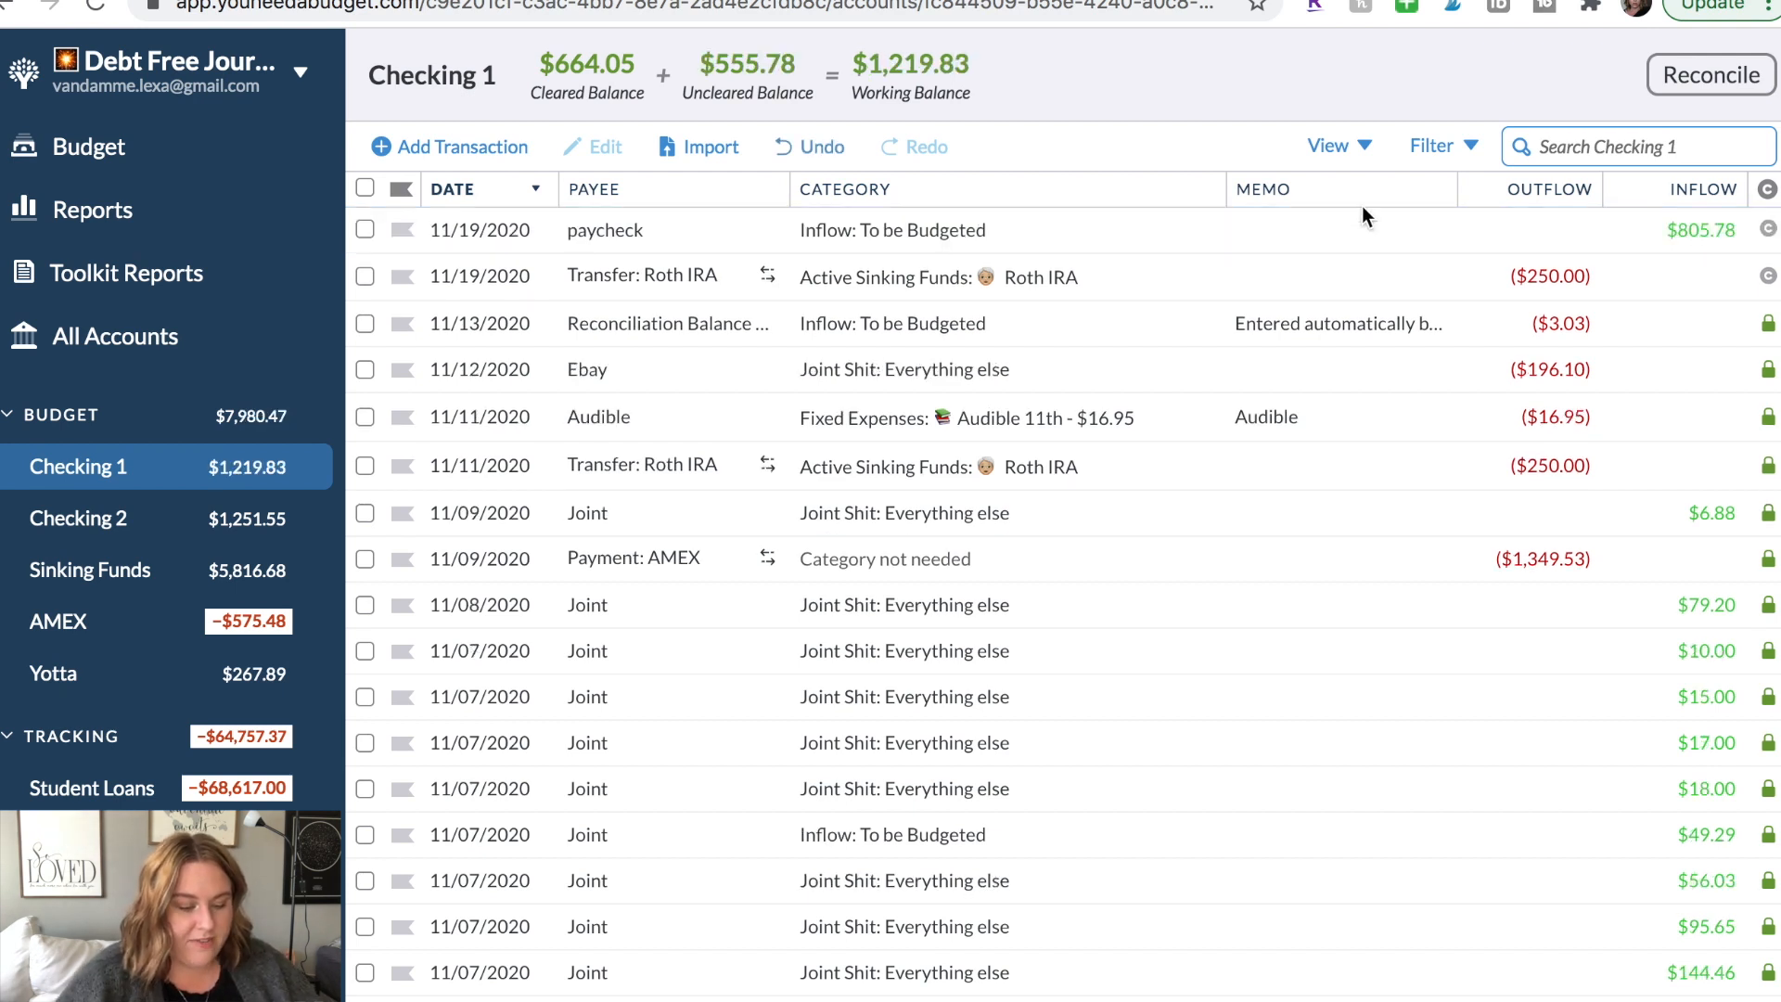
# Start a new transaction in Checking 2 dated 11/19/2020 with an inflow of $273.17.
pyautogui.click(192, 534)
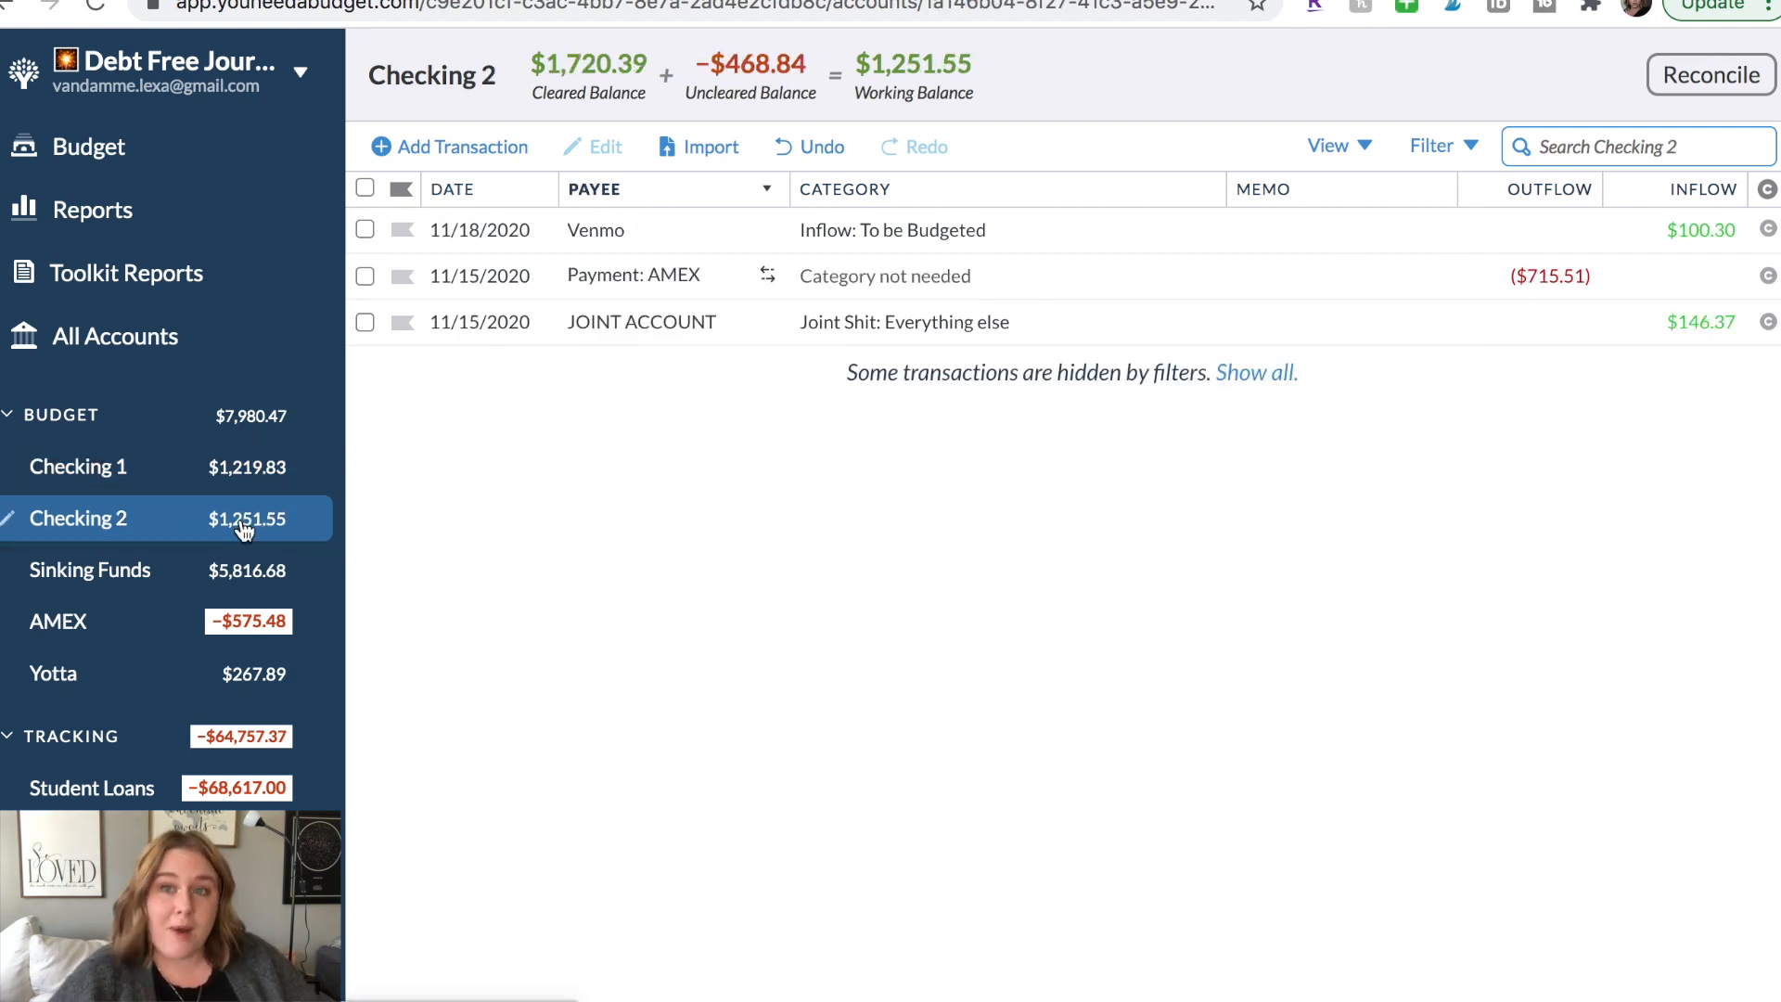
pyautogui.click(448, 149)
pyautogui.click(637, 232)
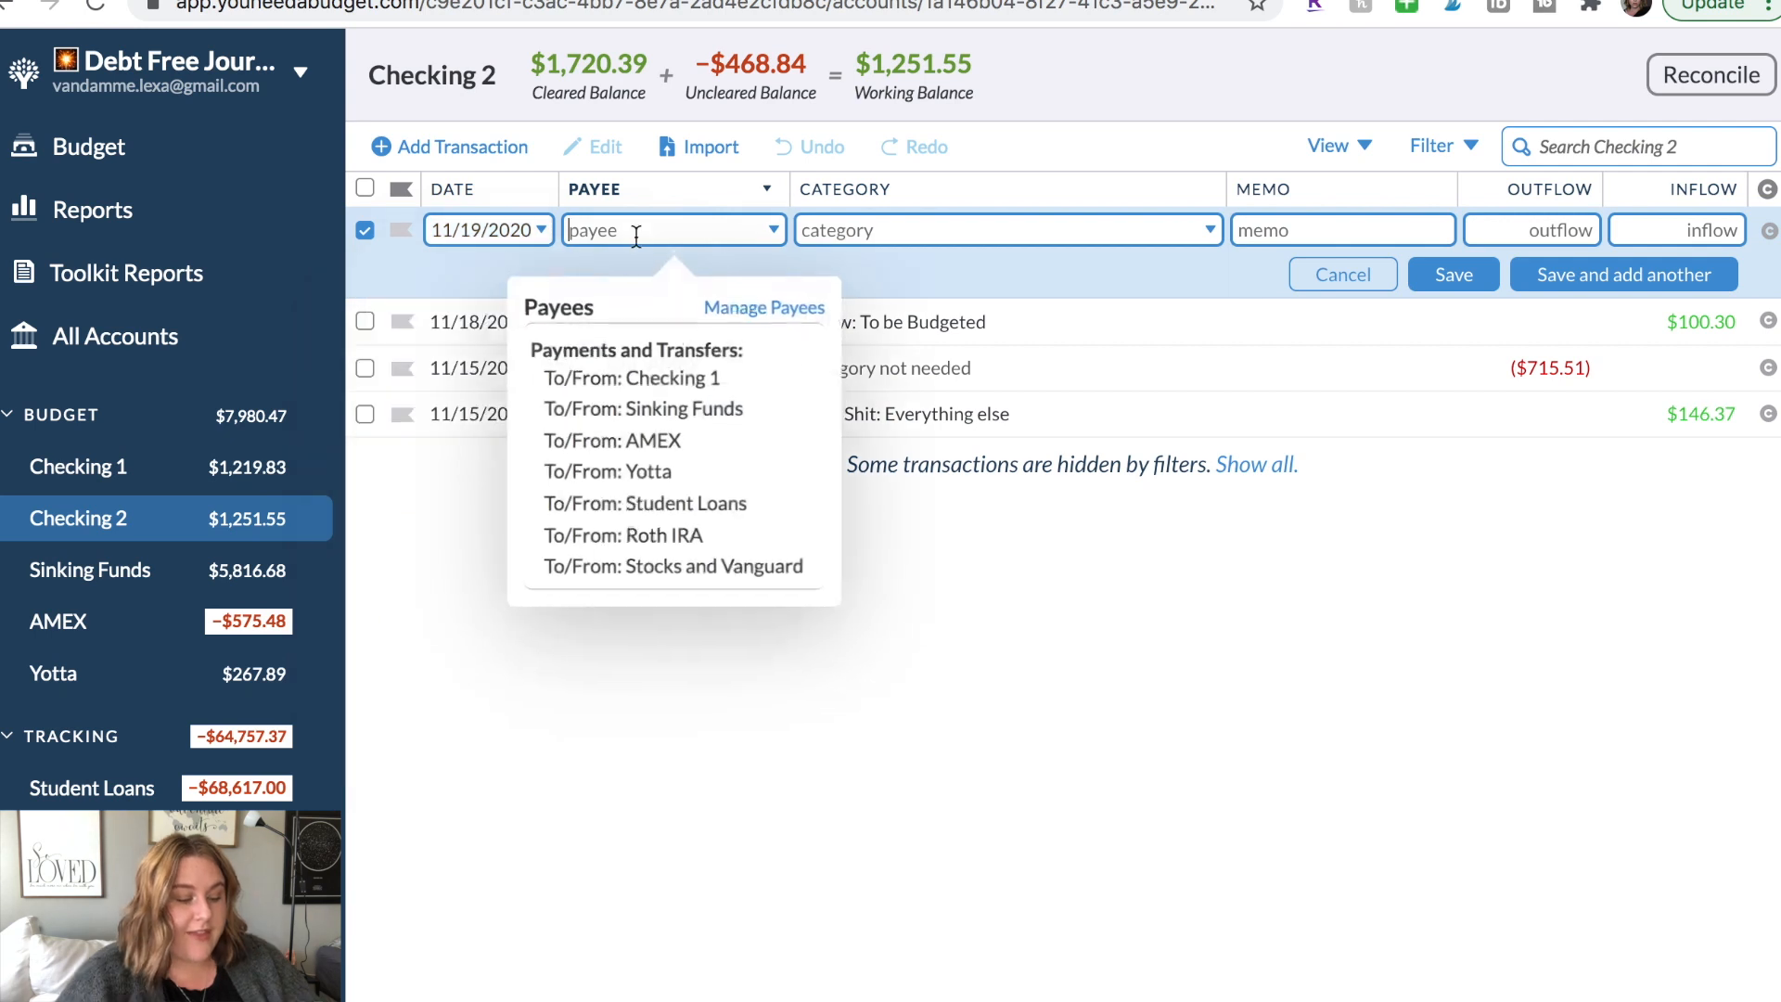
pyautogui.click(1697, 230)
pyautogui.write('273.17')
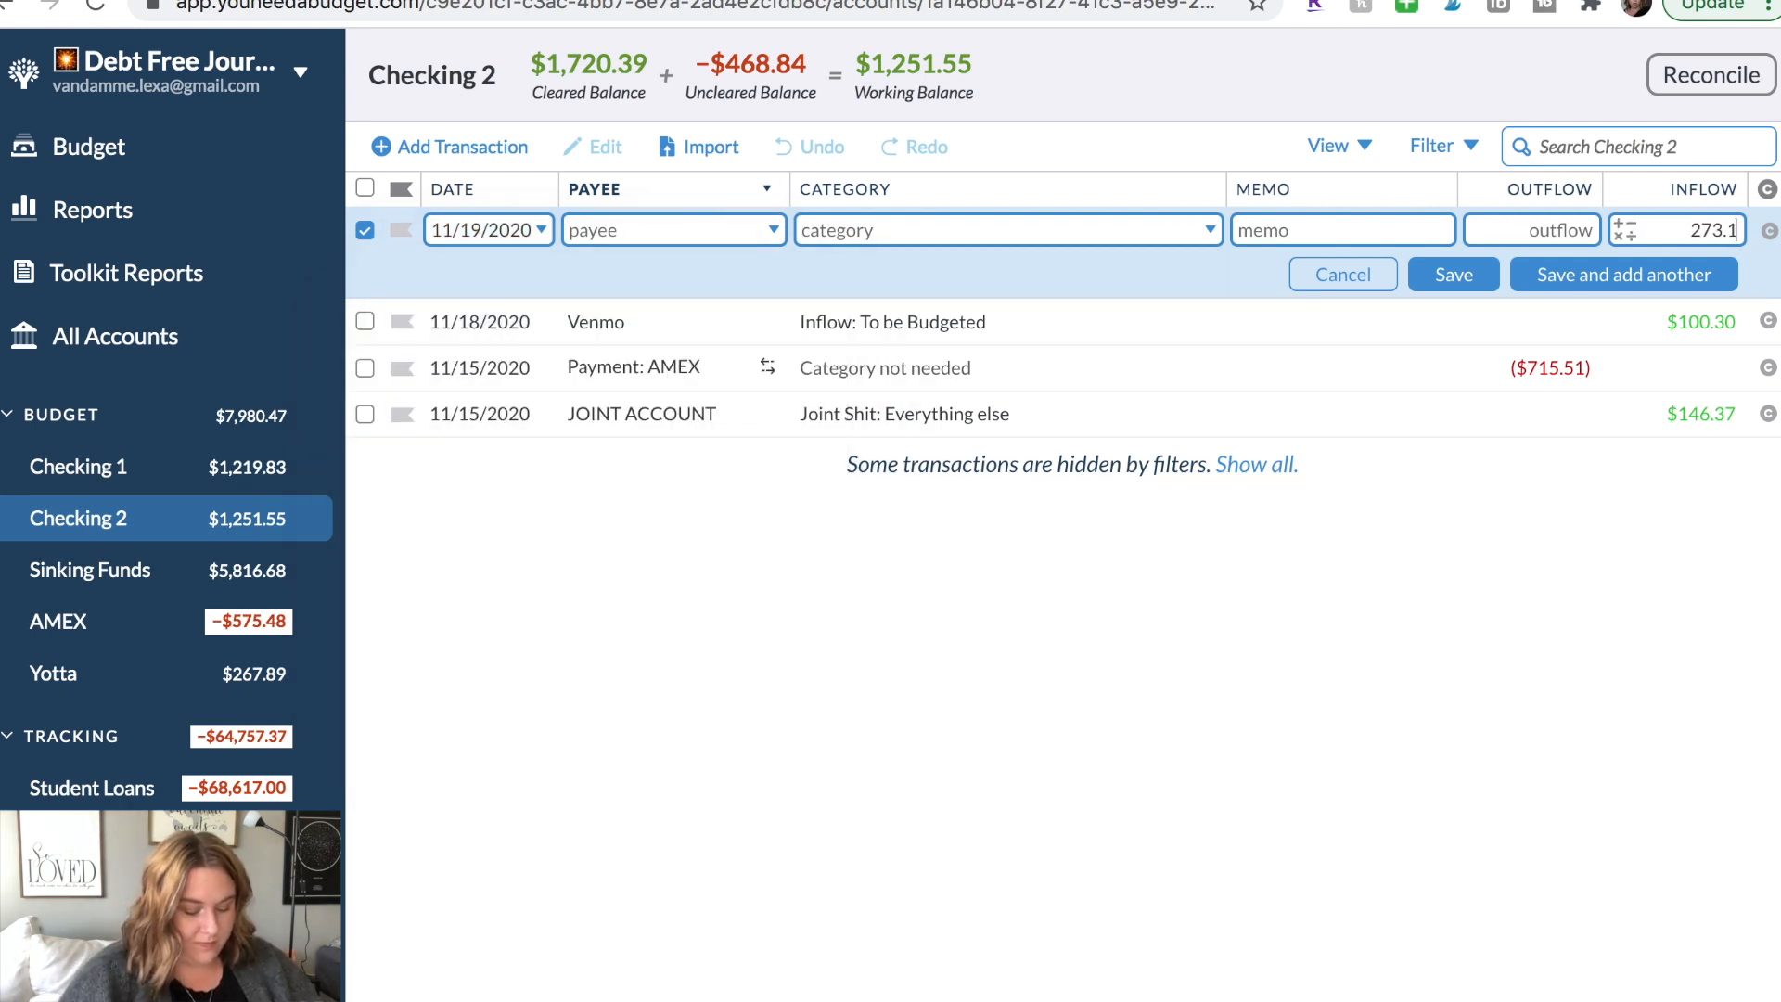
# Set the new transaction's payee to paycheck with the category Inflow: To be Budgeted, and save it.
pyautogui.click(649, 230)
pyautogui.write('oay')
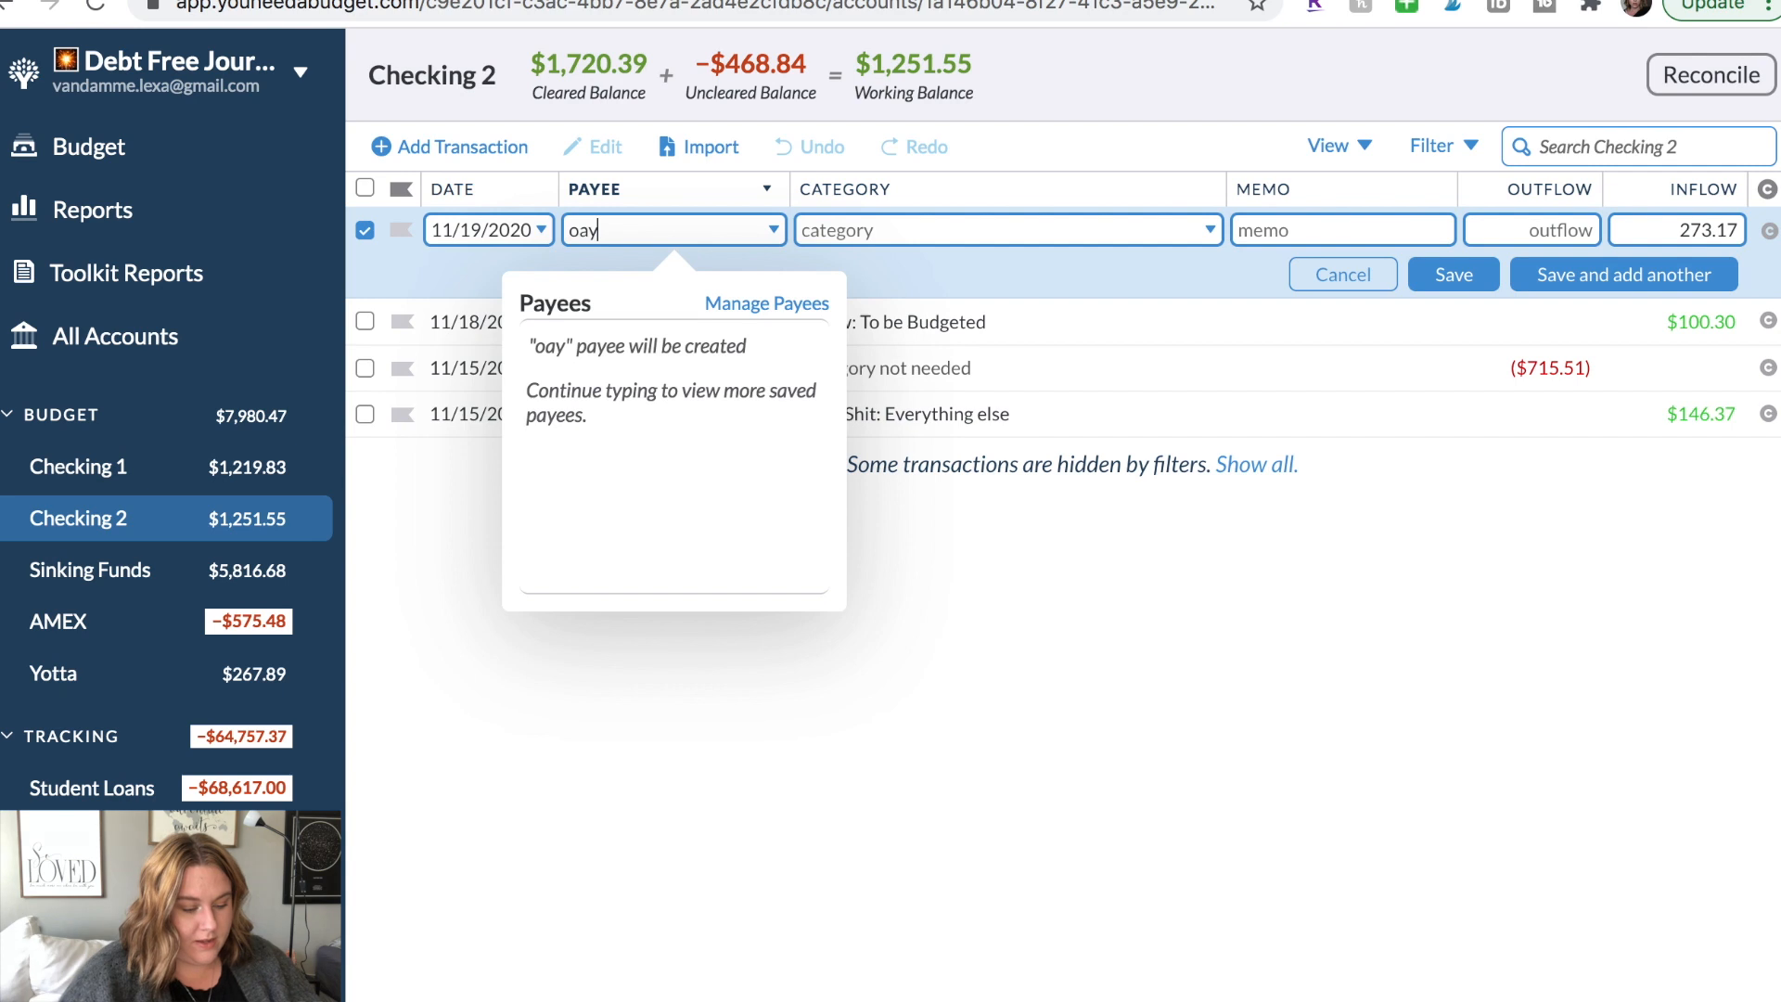
pyautogui.press('BackSpace')
pyautogui.press('BackSpace')
pyautogui.press('BackSpace')
pyautogui.write('pa')
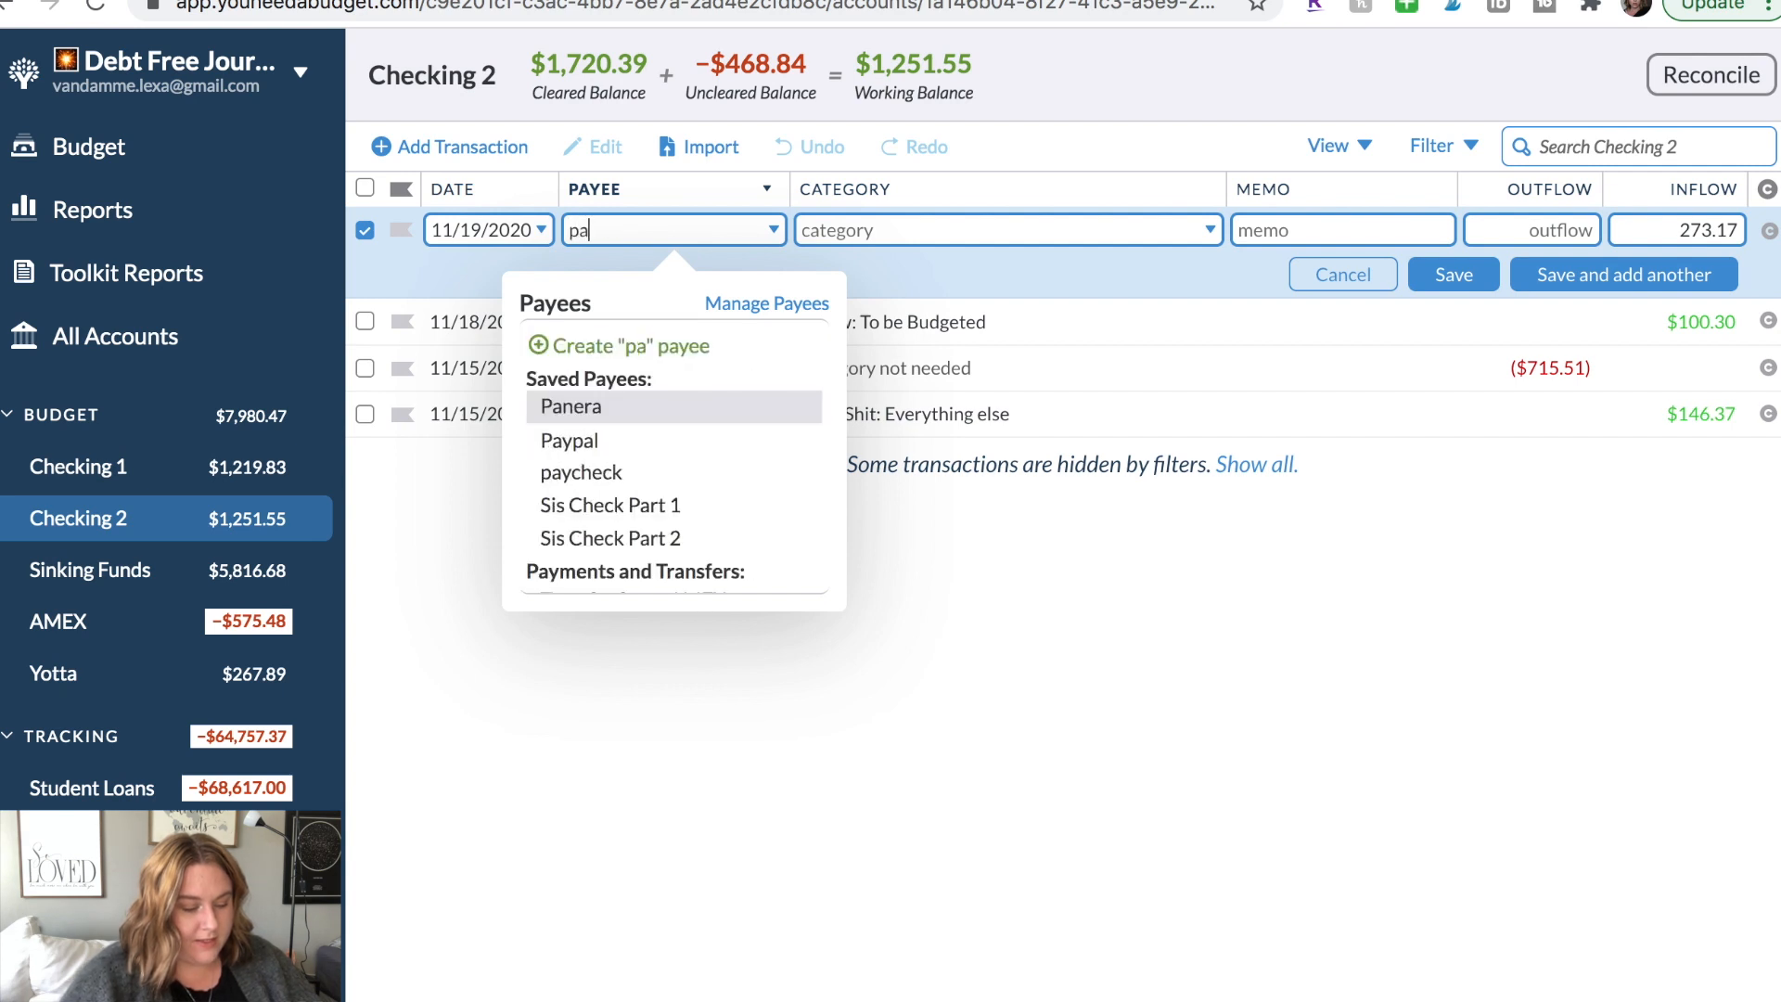
pyautogui.write('ych')
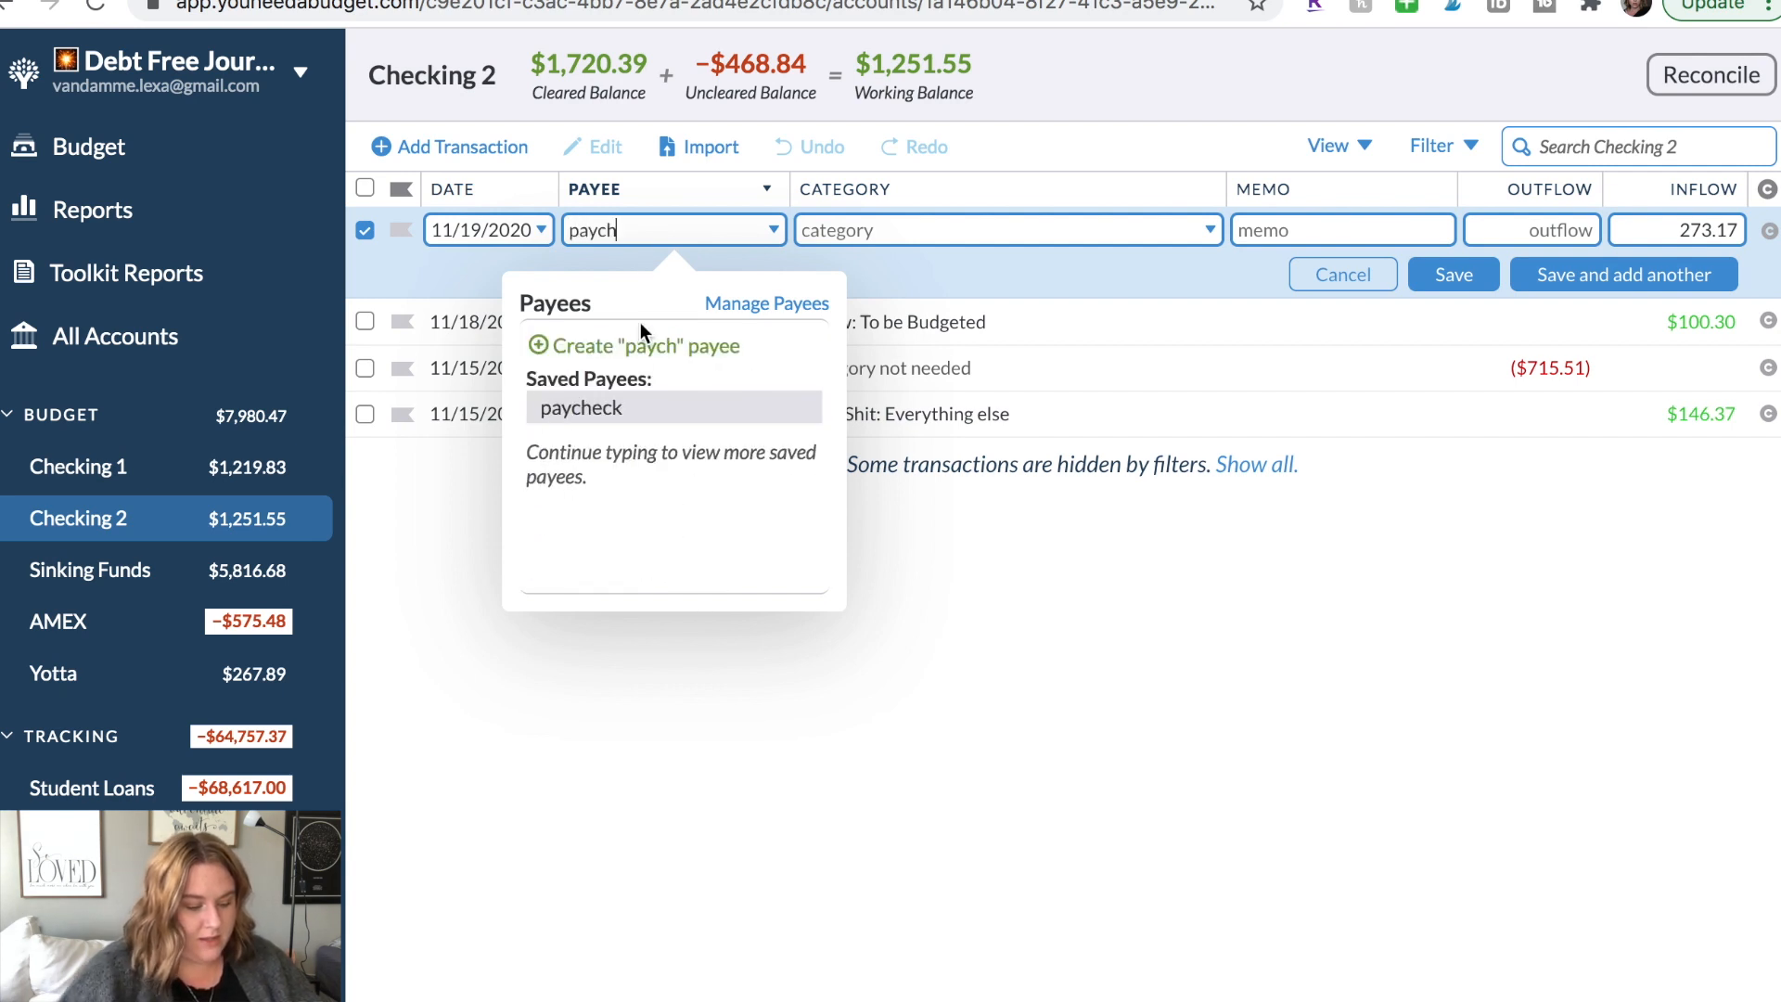
pyautogui.click(614, 410)
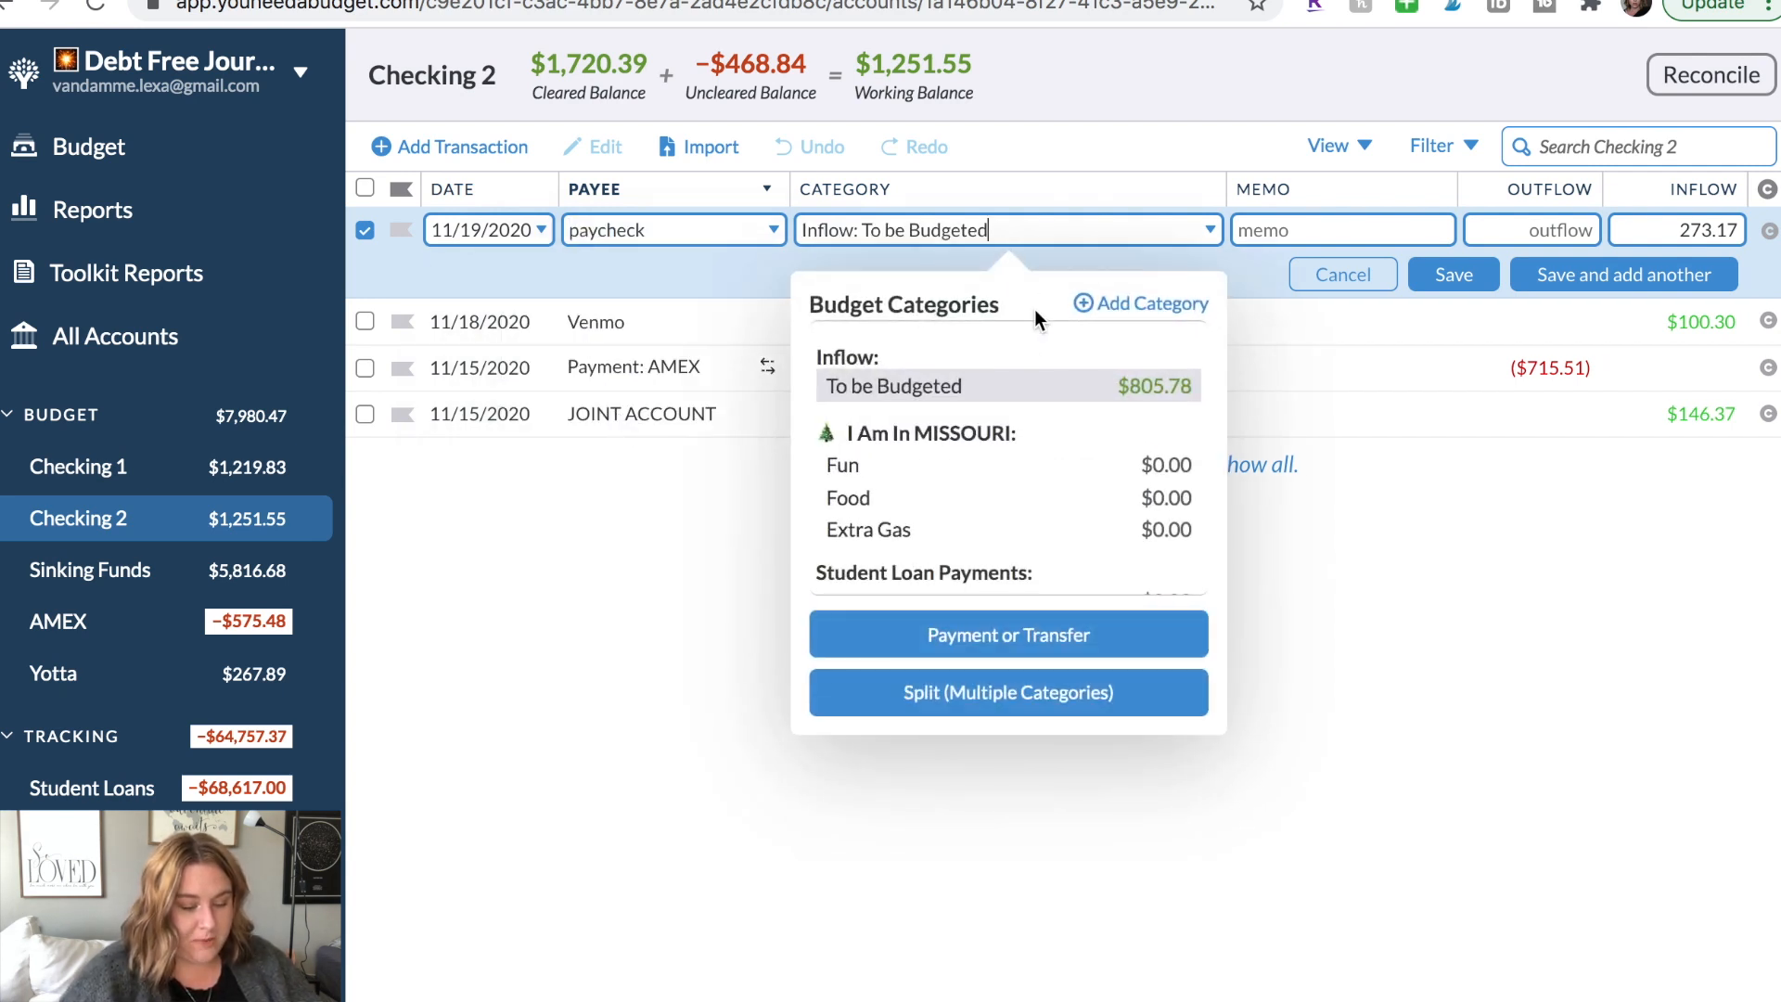
pyautogui.click(1467, 278)
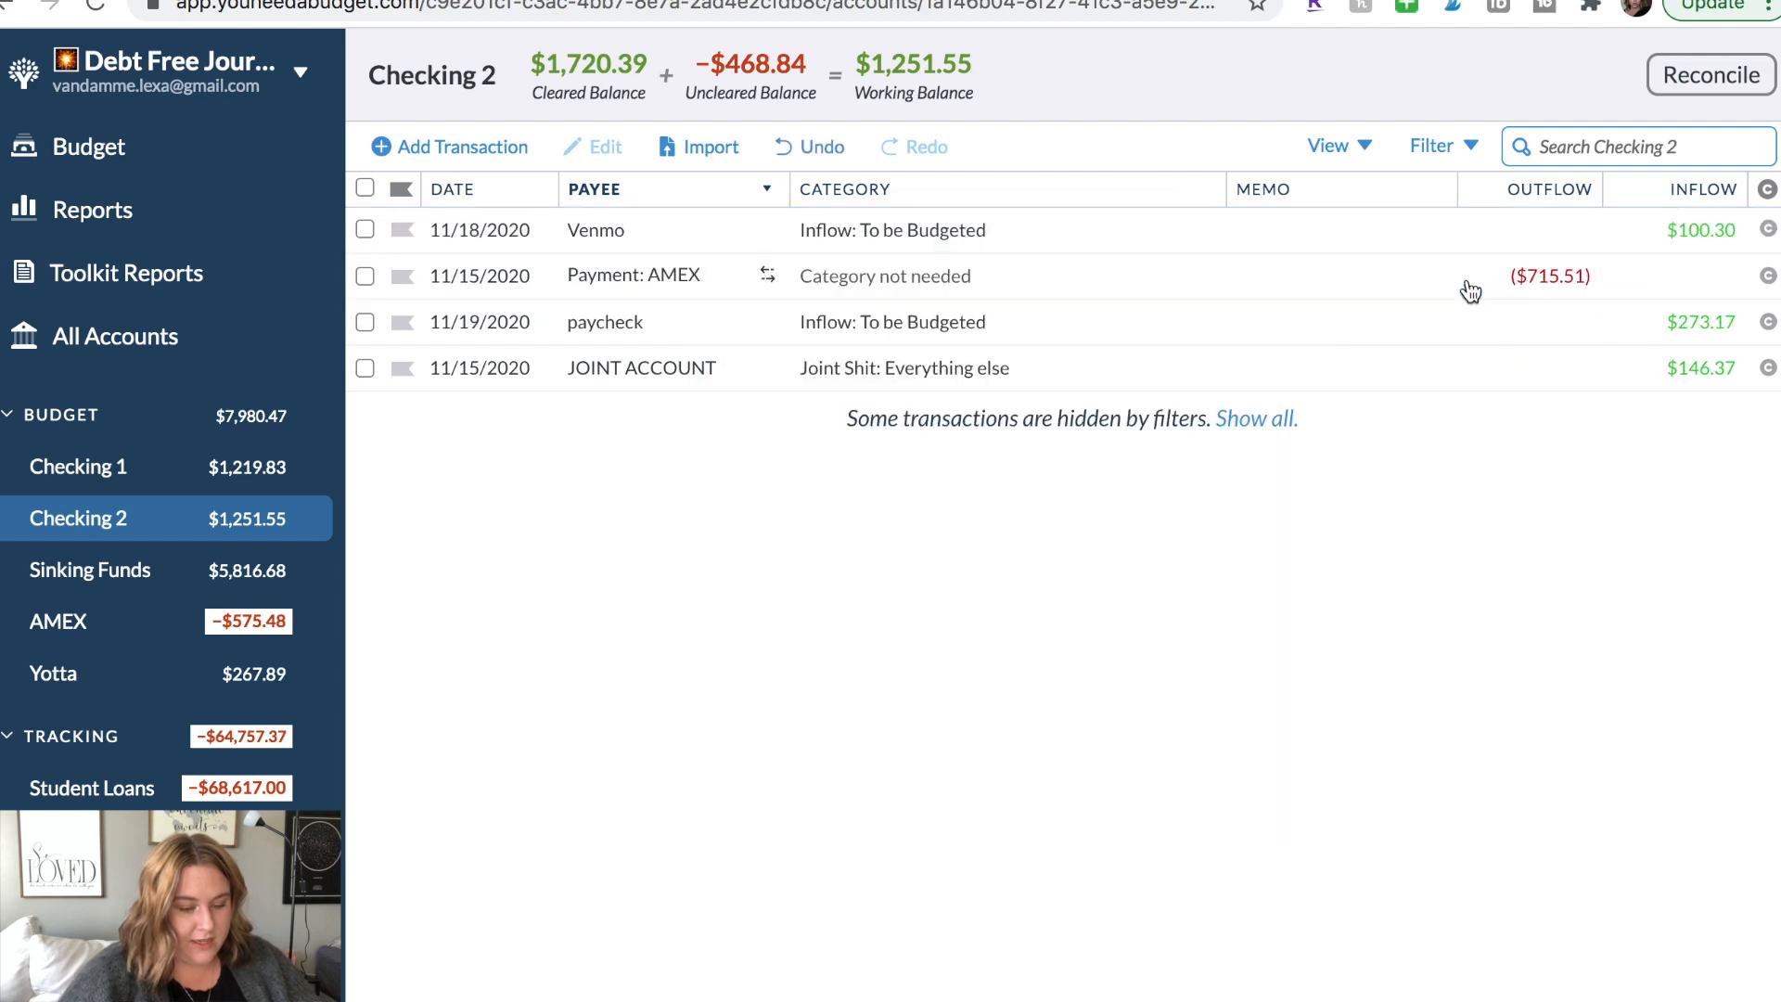
# Return to the budget and switch from November to December 2020.
pyautogui.click(88, 148)
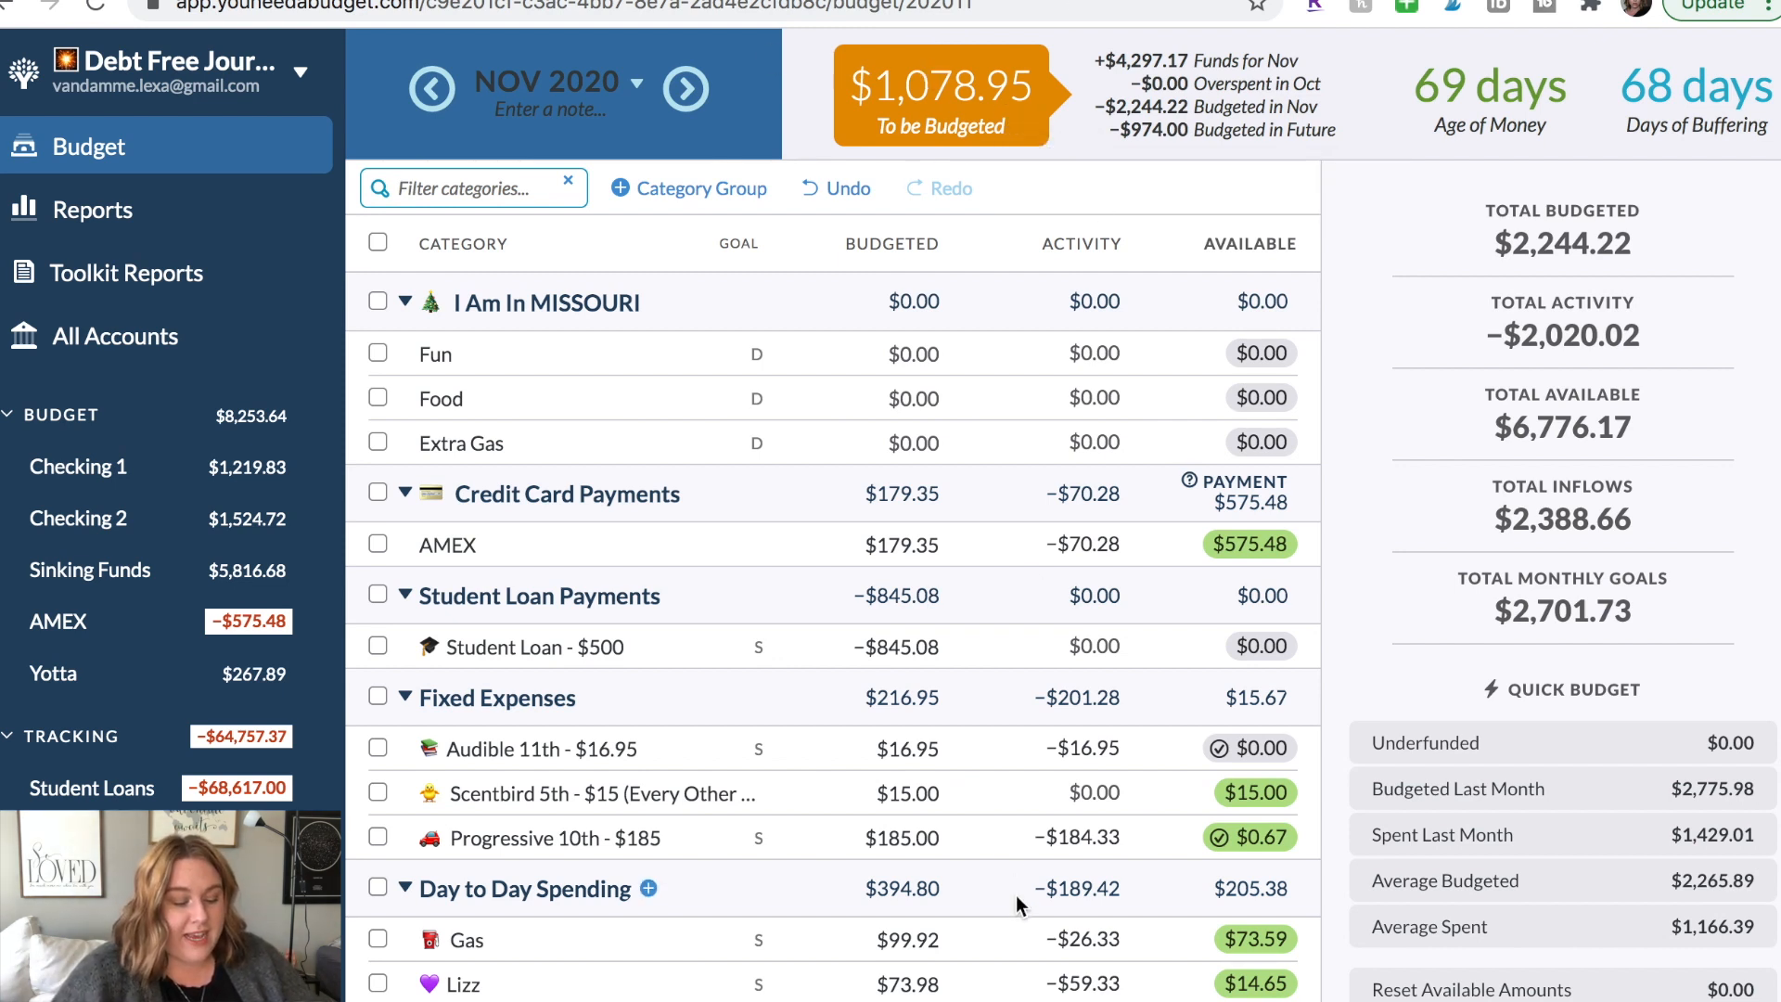
pyautogui.scroll(-10, 888, 484)
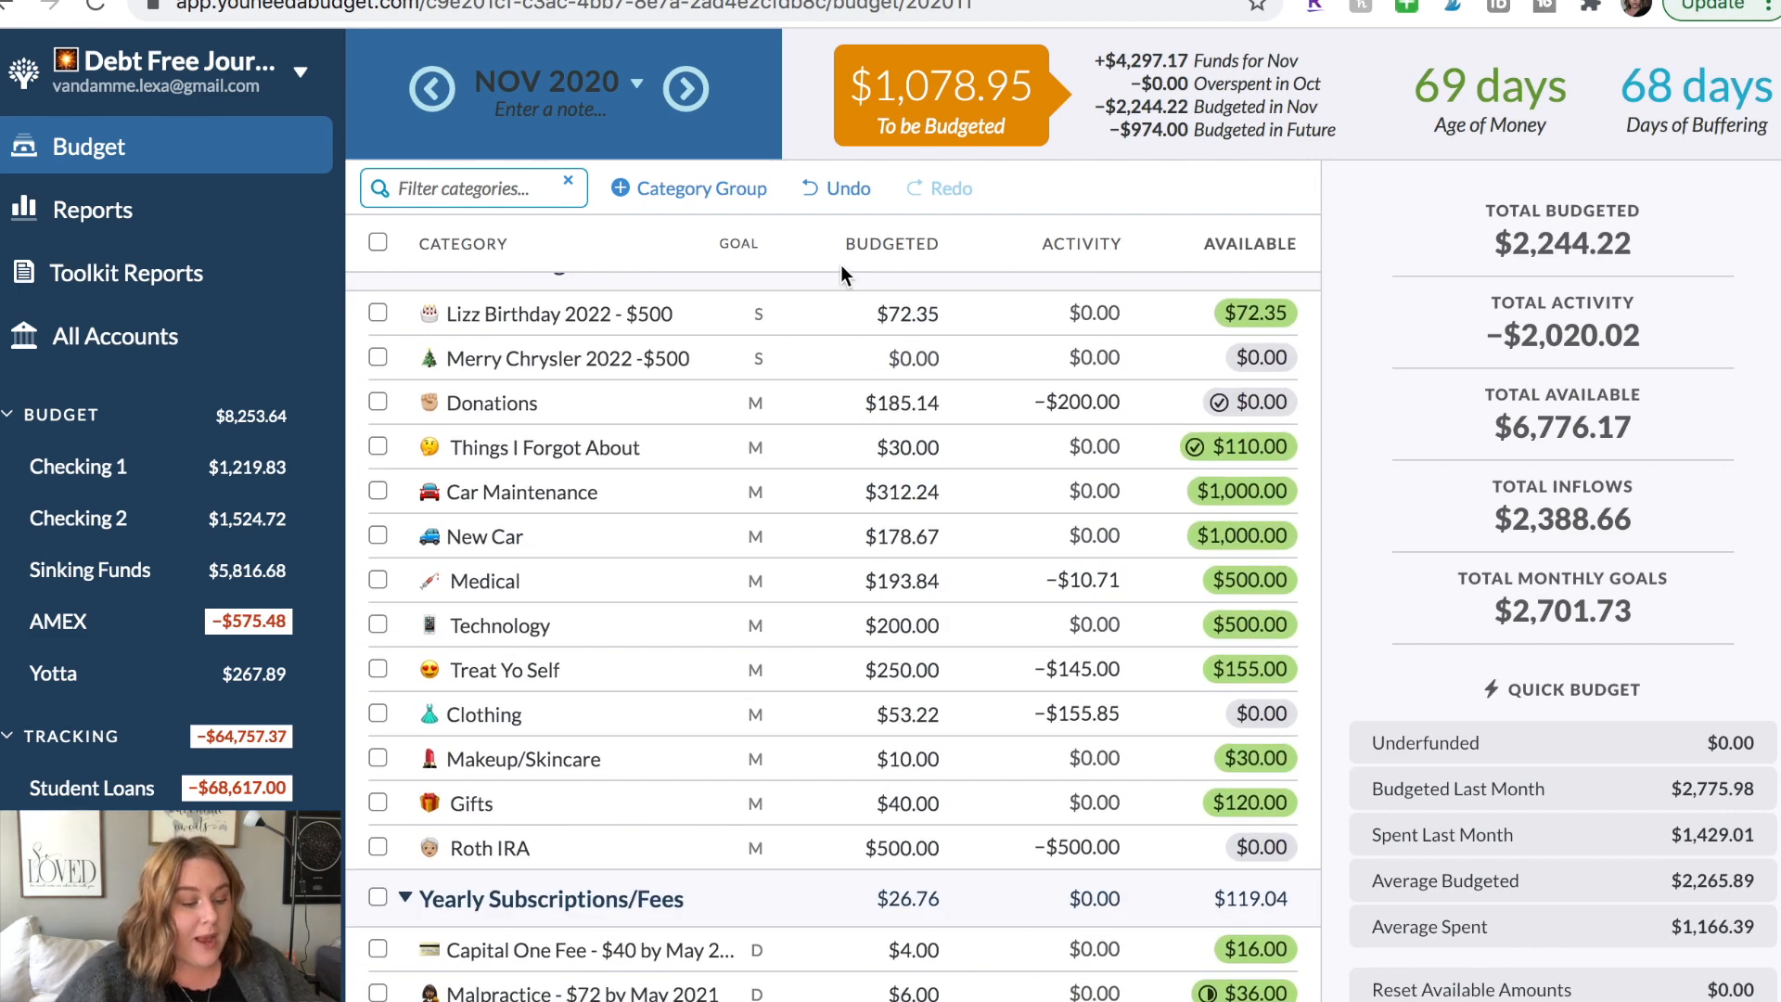
pyautogui.click(686, 90)
pyautogui.scroll(2, 690, 548)
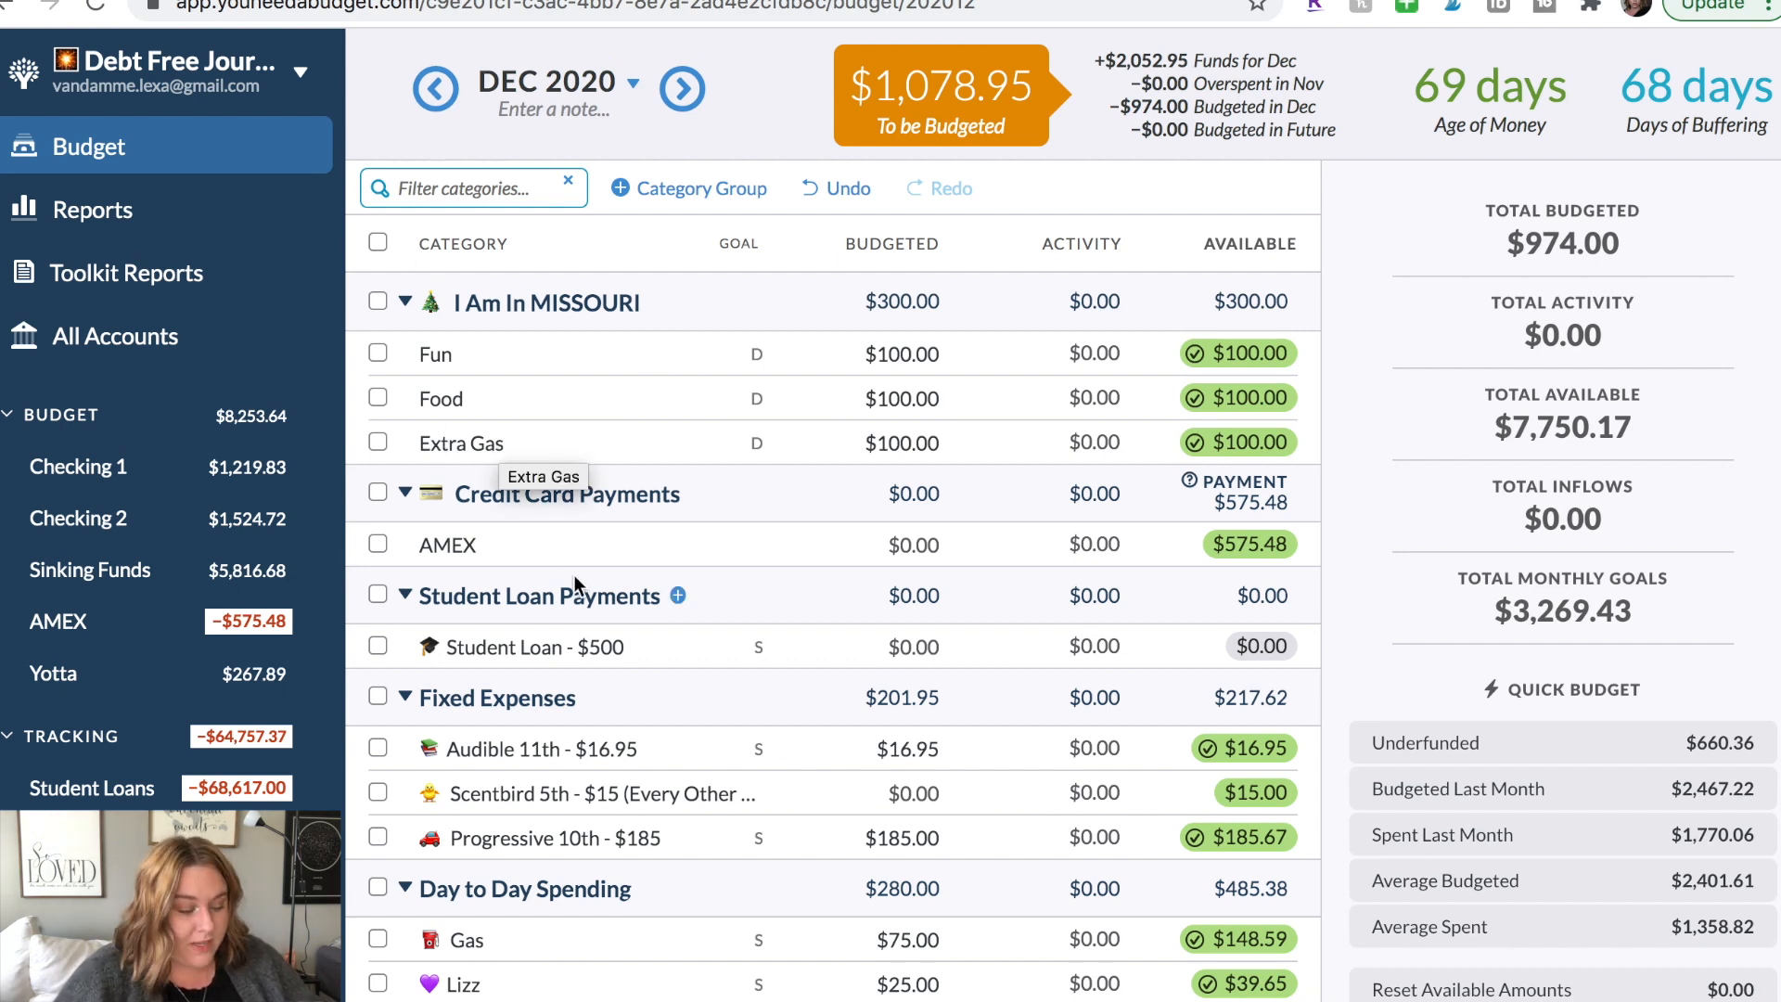
# Review the December budgeted amounts from the I Am In MISSOURI group down to Funded Sinking Funds.
pyautogui.scroll(-1, 575, 577)
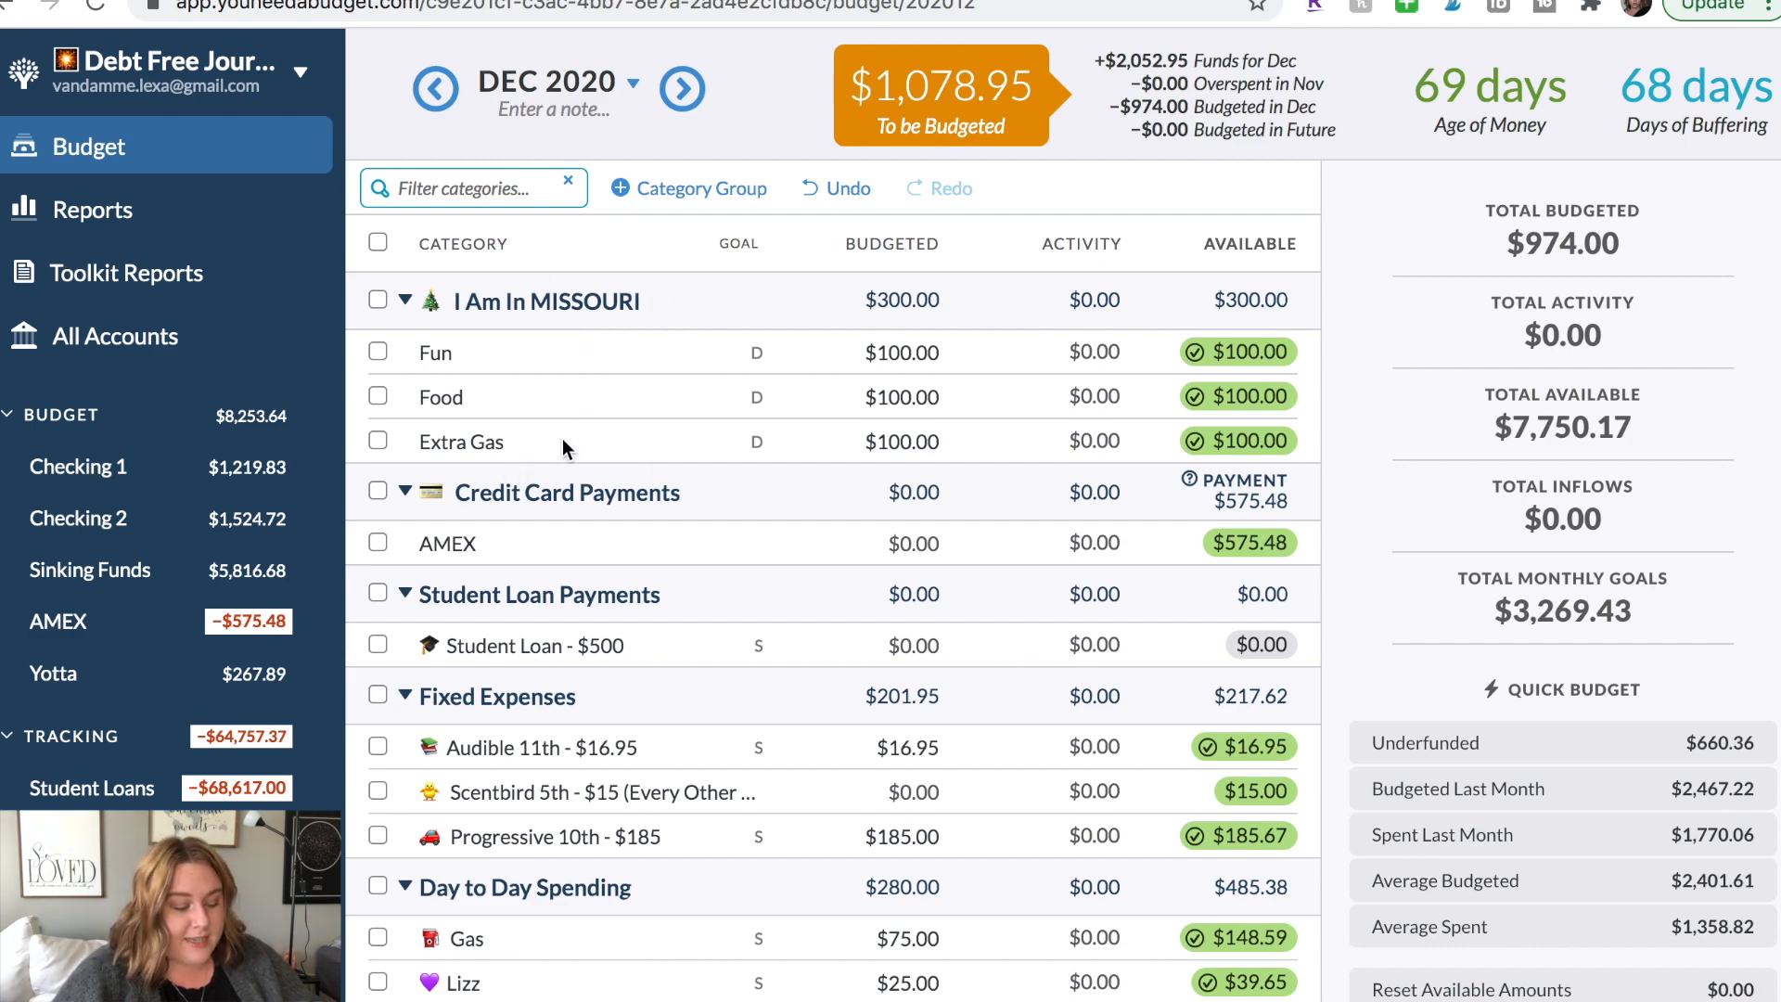
pyautogui.scroll(-3, 562, 440)
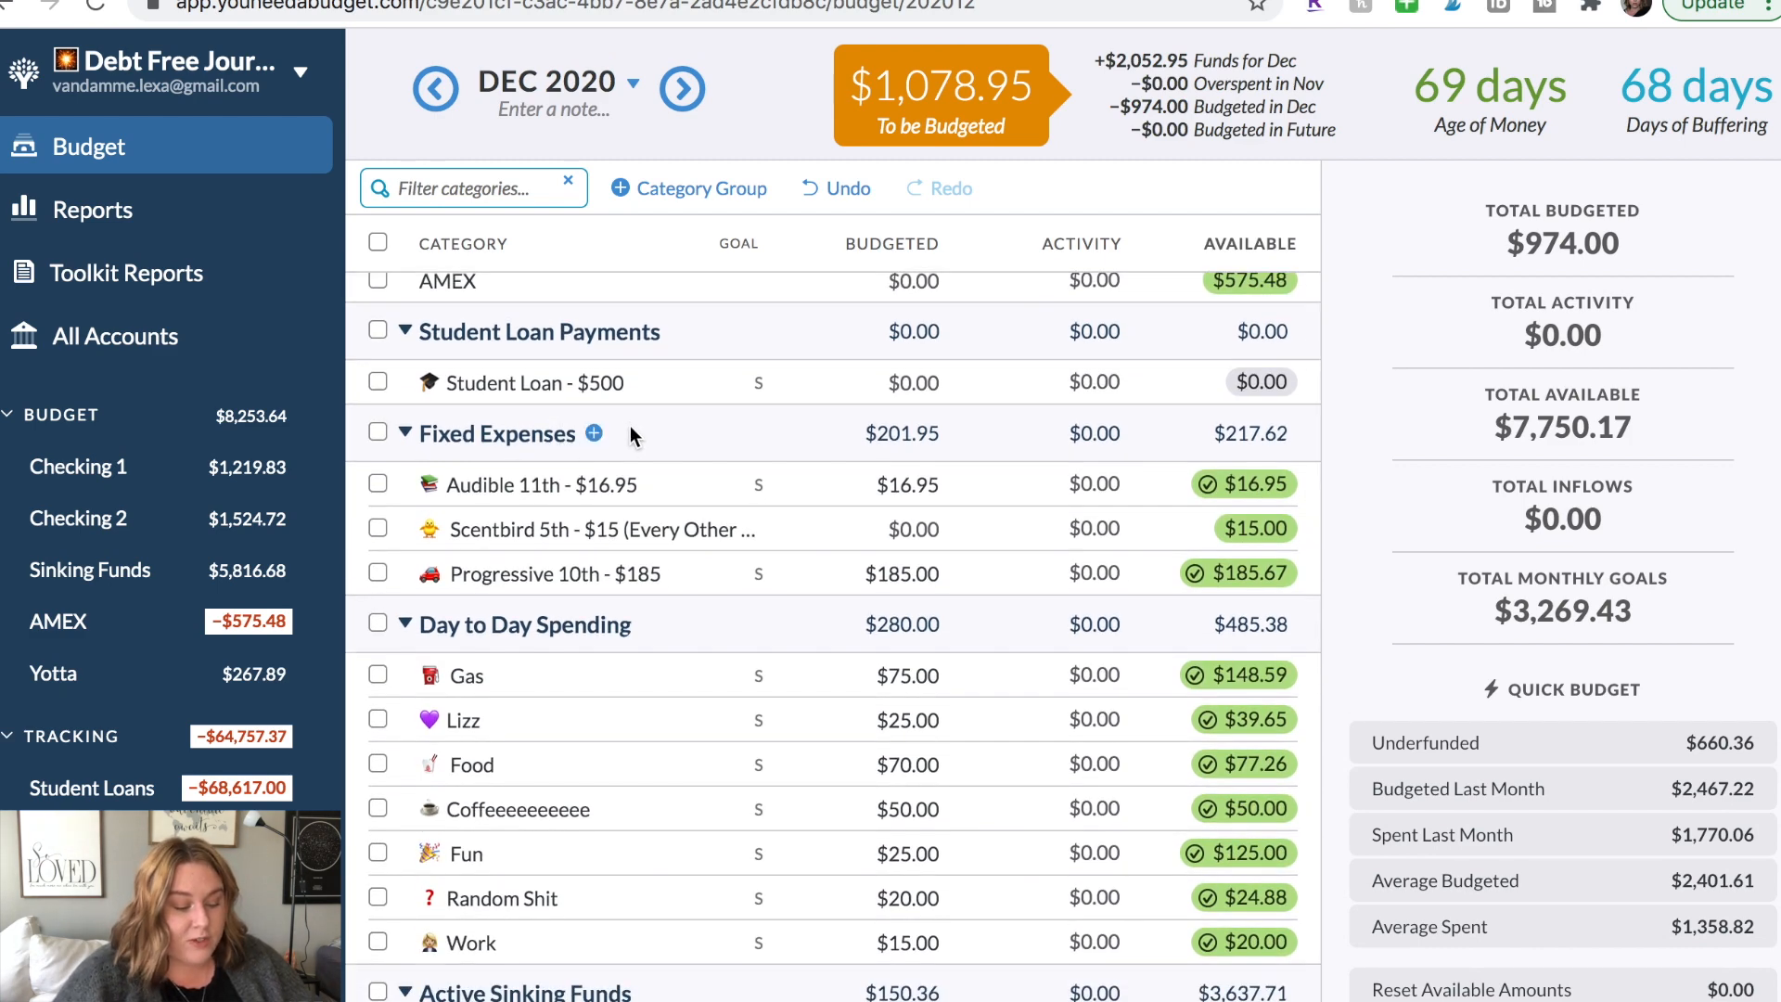
pyautogui.scroll(-2, 606, 588)
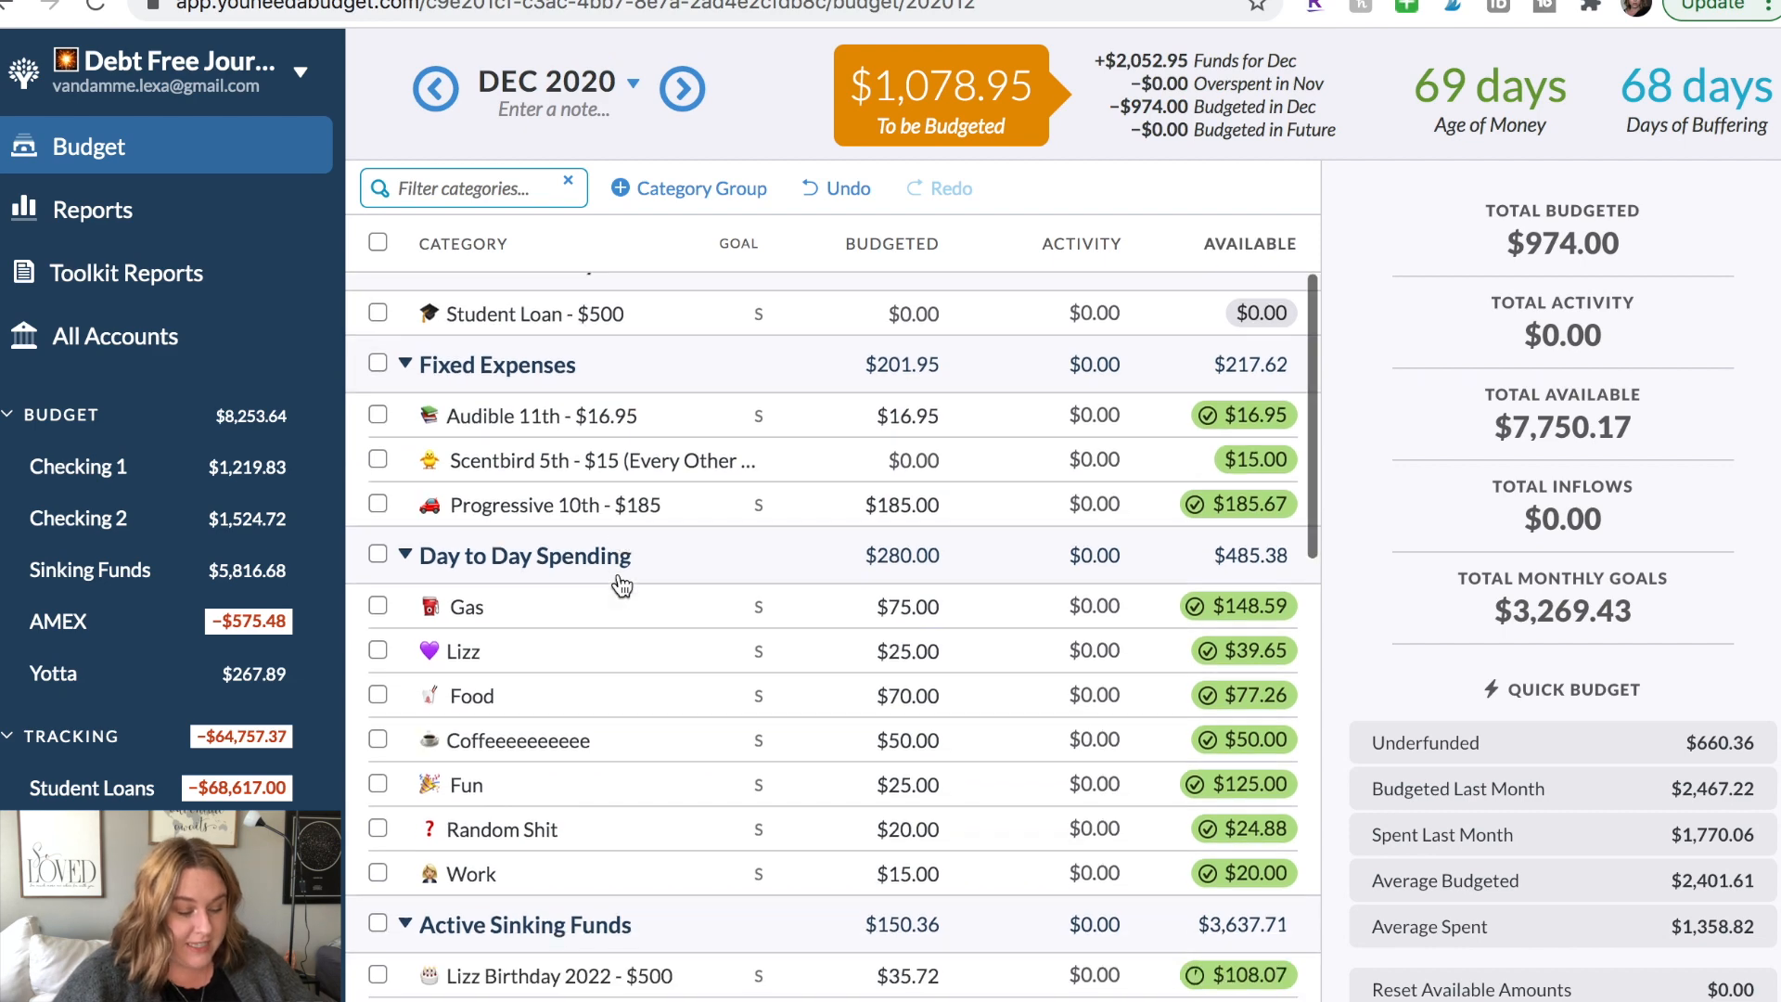
pyautogui.scroll(-4, 690, 710)
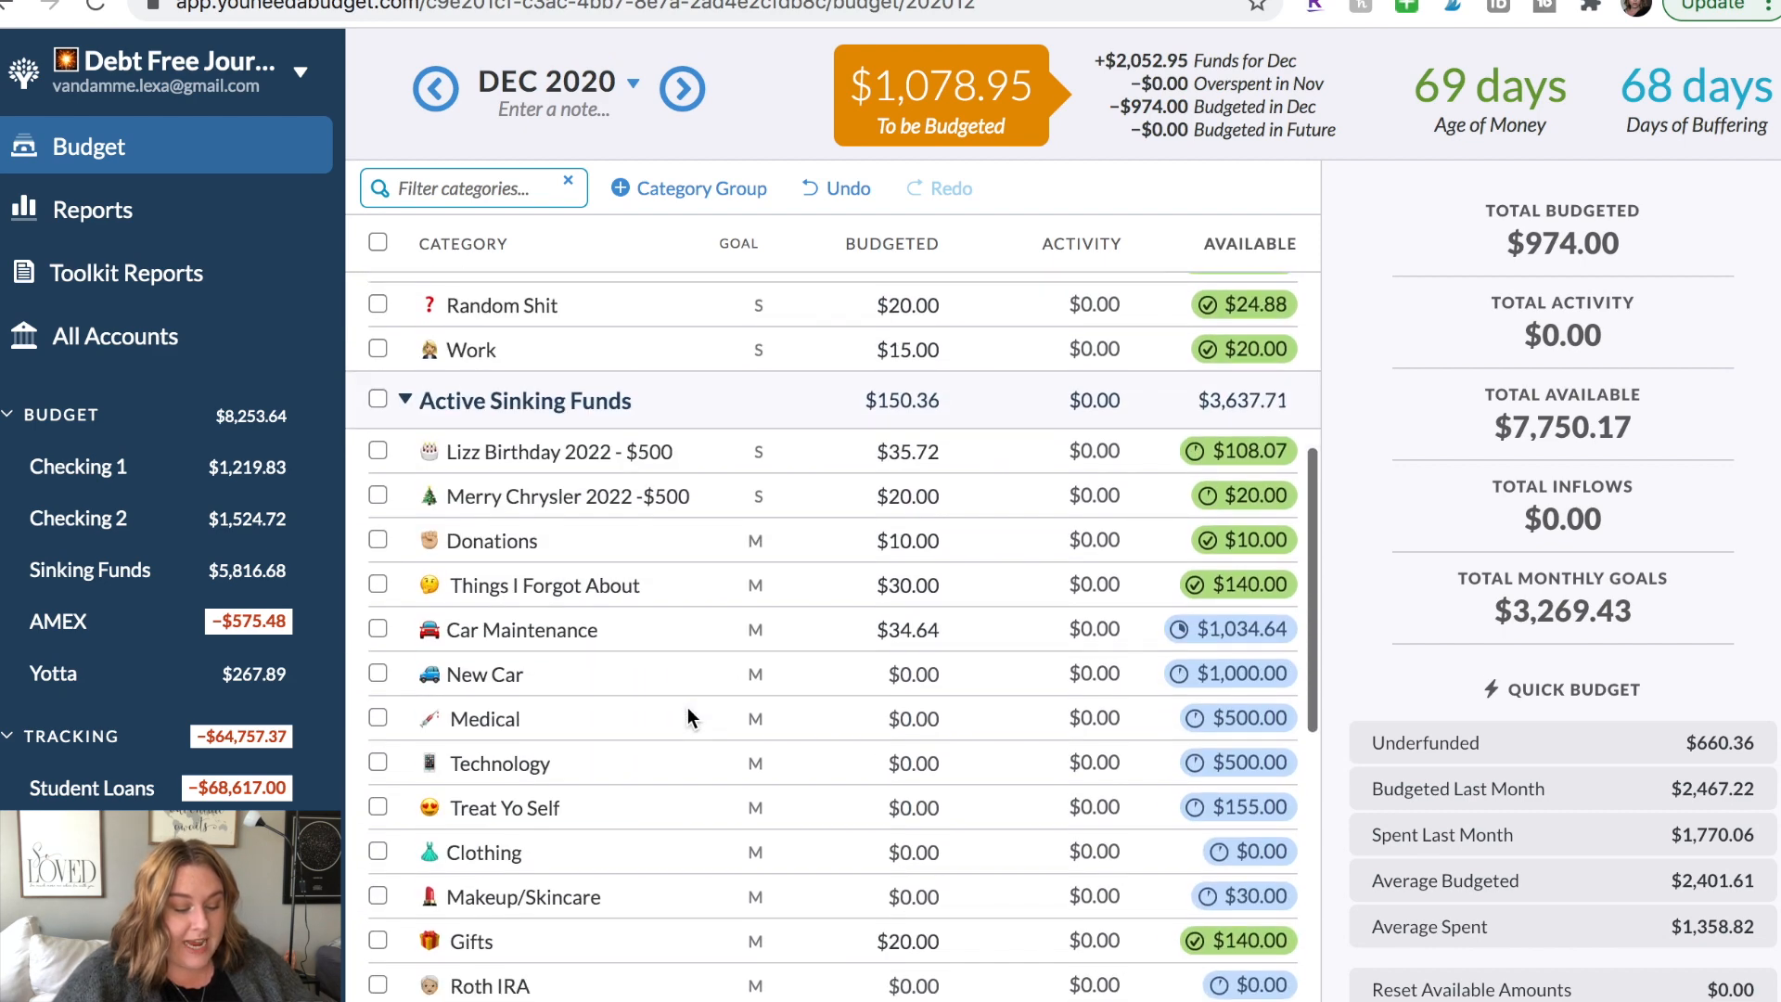
pyautogui.scroll(-5, 669, 867)
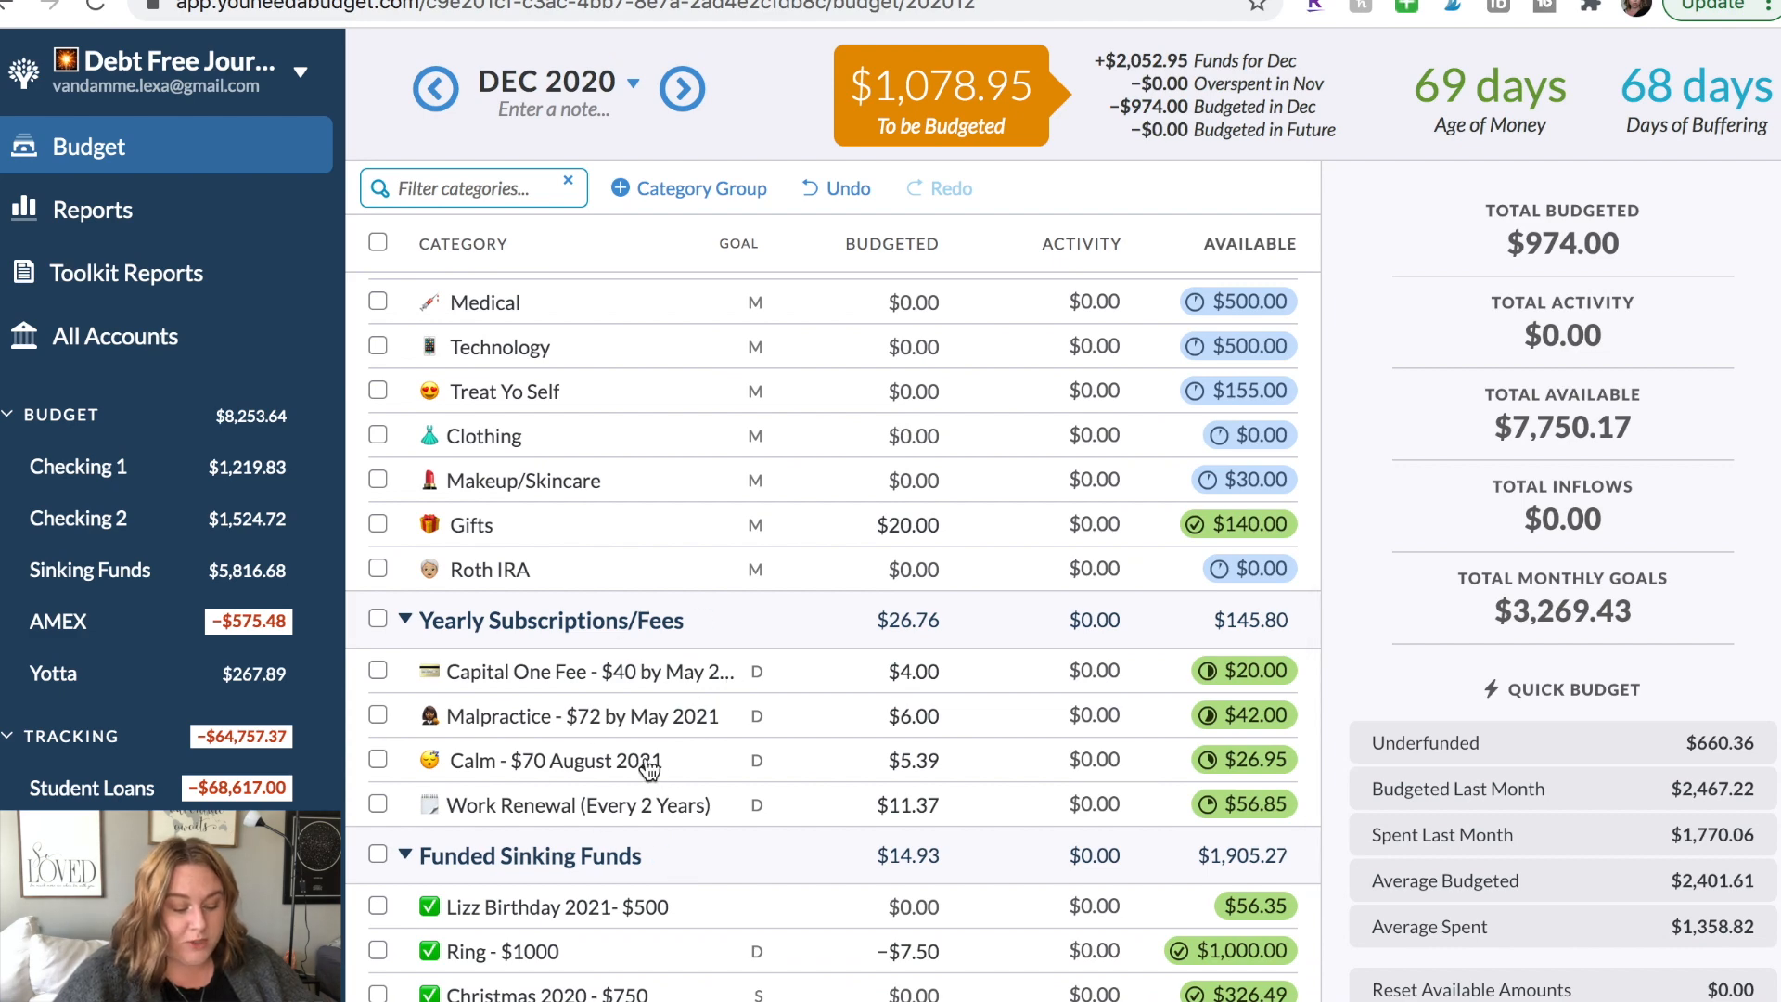
pyautogui.scroll(10, 649, 768)
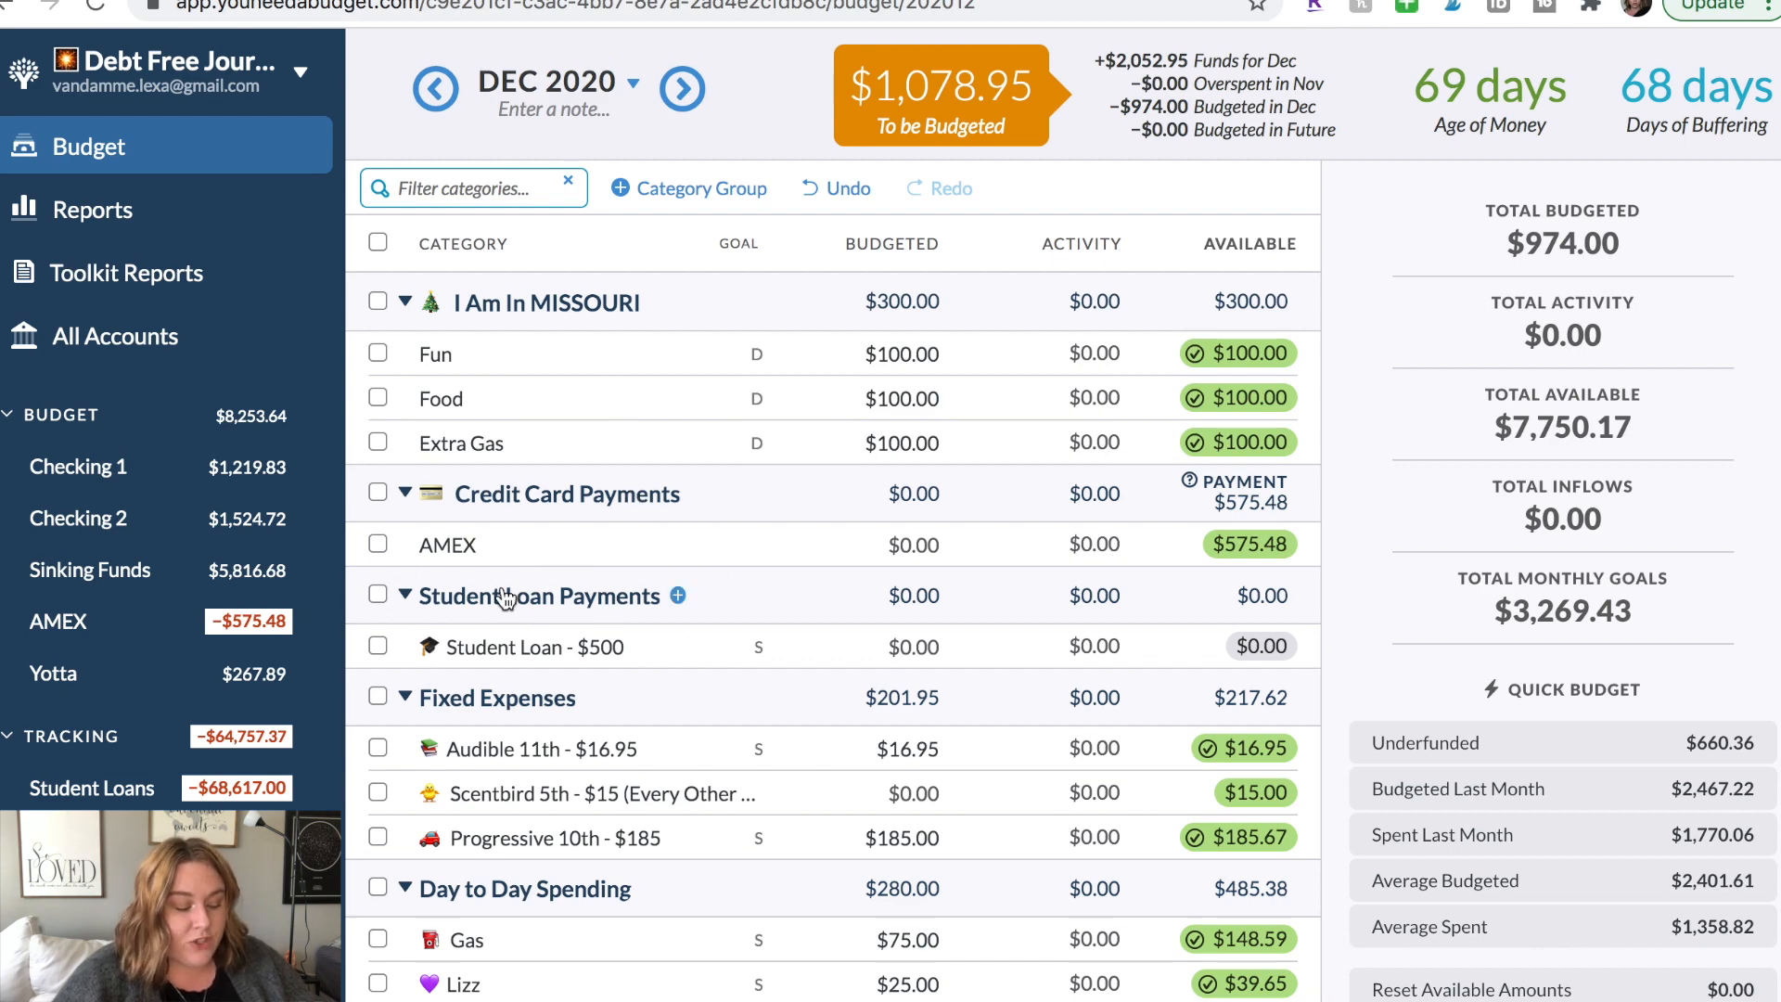
# Examine the available balances and goal status of December's fixed expenses, day-to-day spending, sinking funds and yearly subscriptions.
pyautogui.scroll(-3, 509, 595)
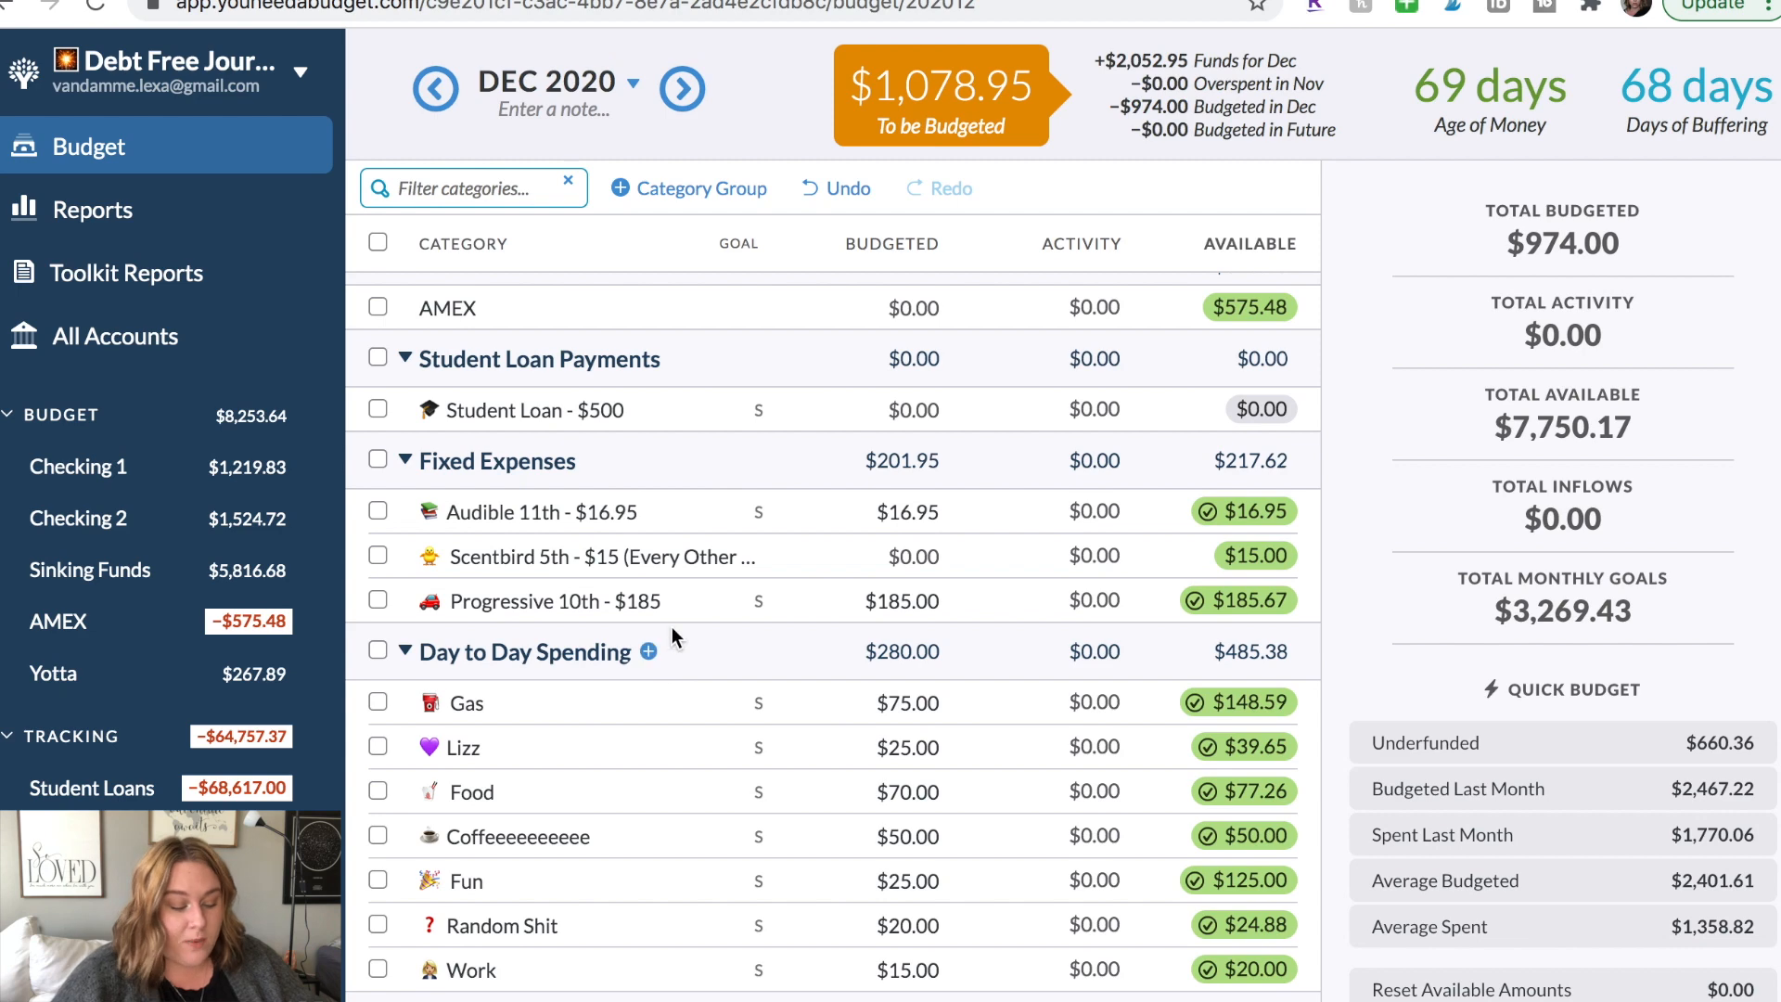
pyautogui.scroll(-1, 649, 627)
pyautogui.scroll(-3, 643, 633)
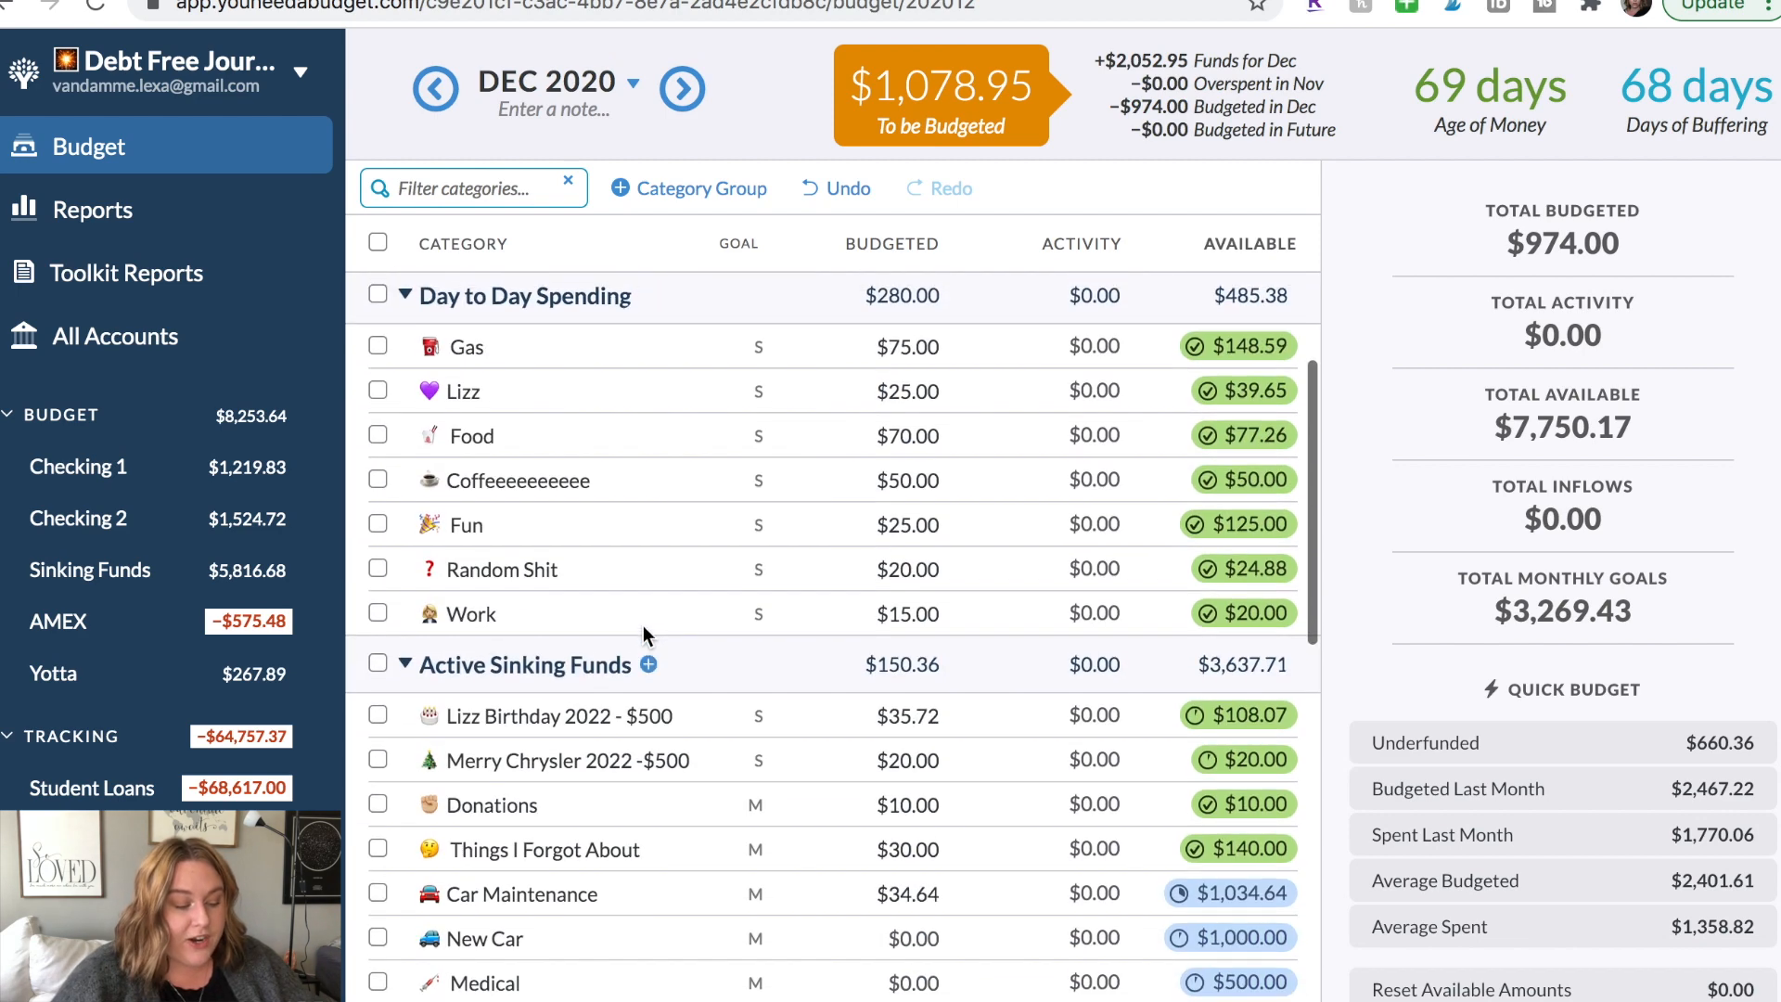
pyautogui.scroll(-2, 668, 464)
pyautogui.scroll(-3, 666, 572)
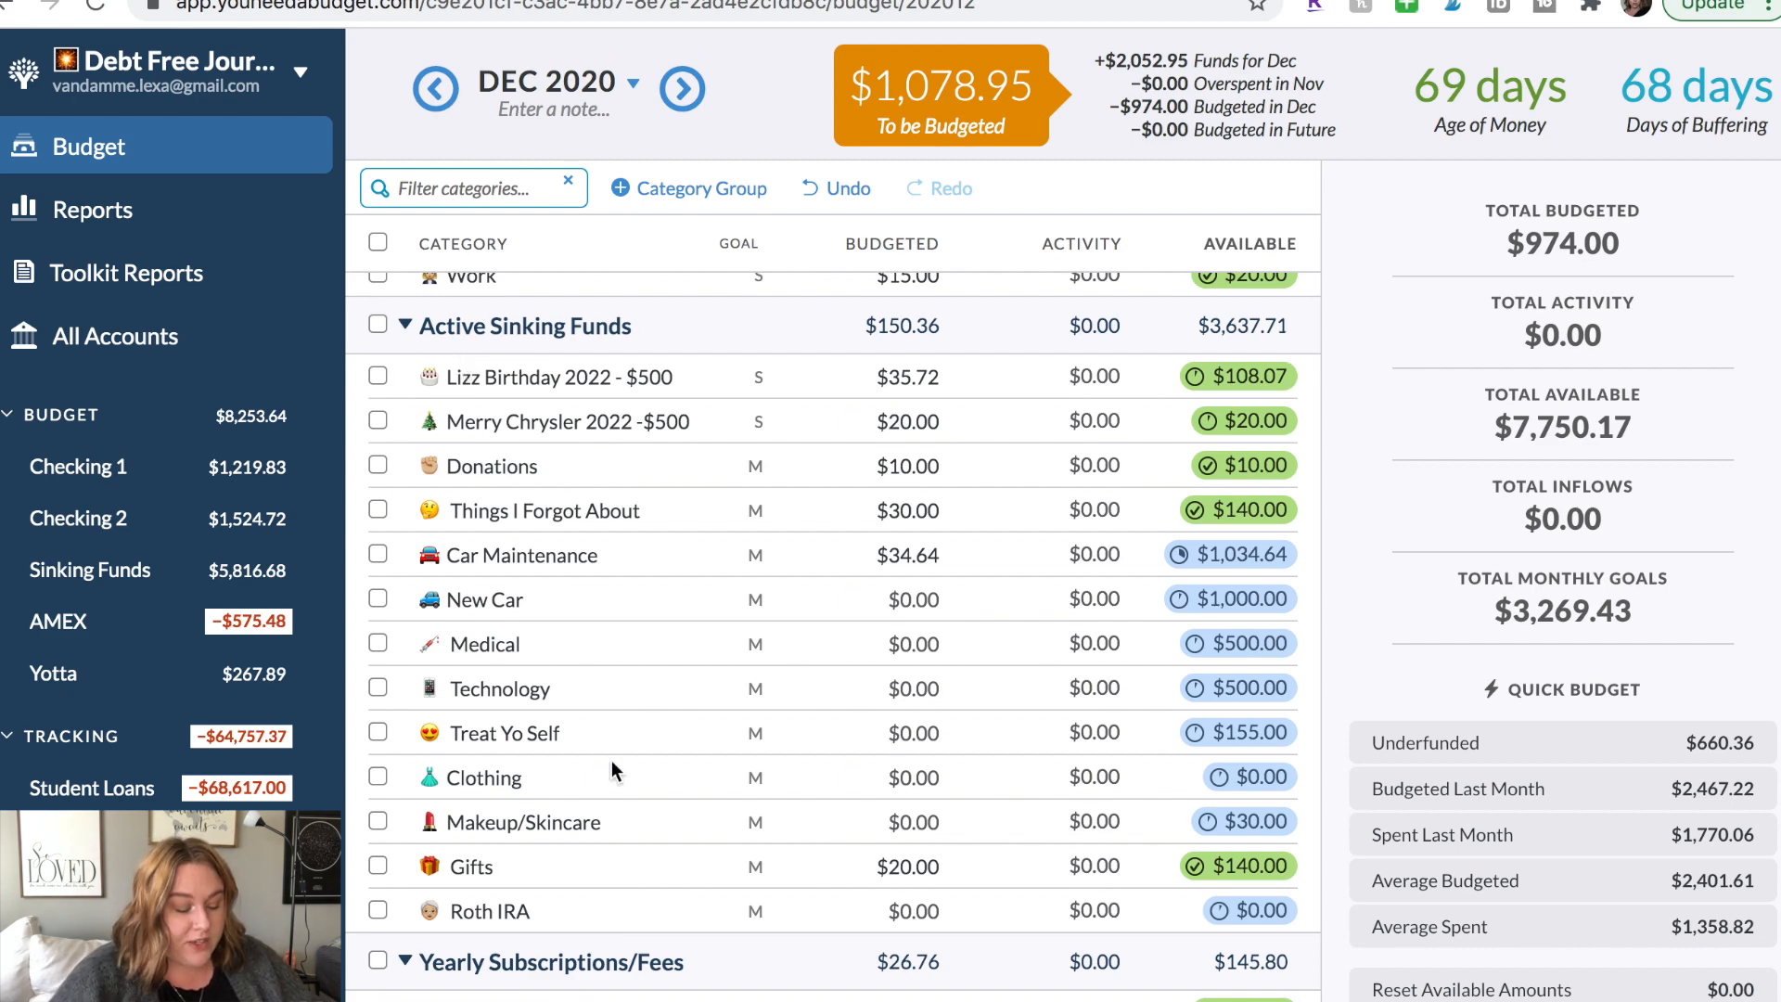
pyautogui.scroll(-2, 612, 770)
pyautogui.scroll(2, 633, 465)
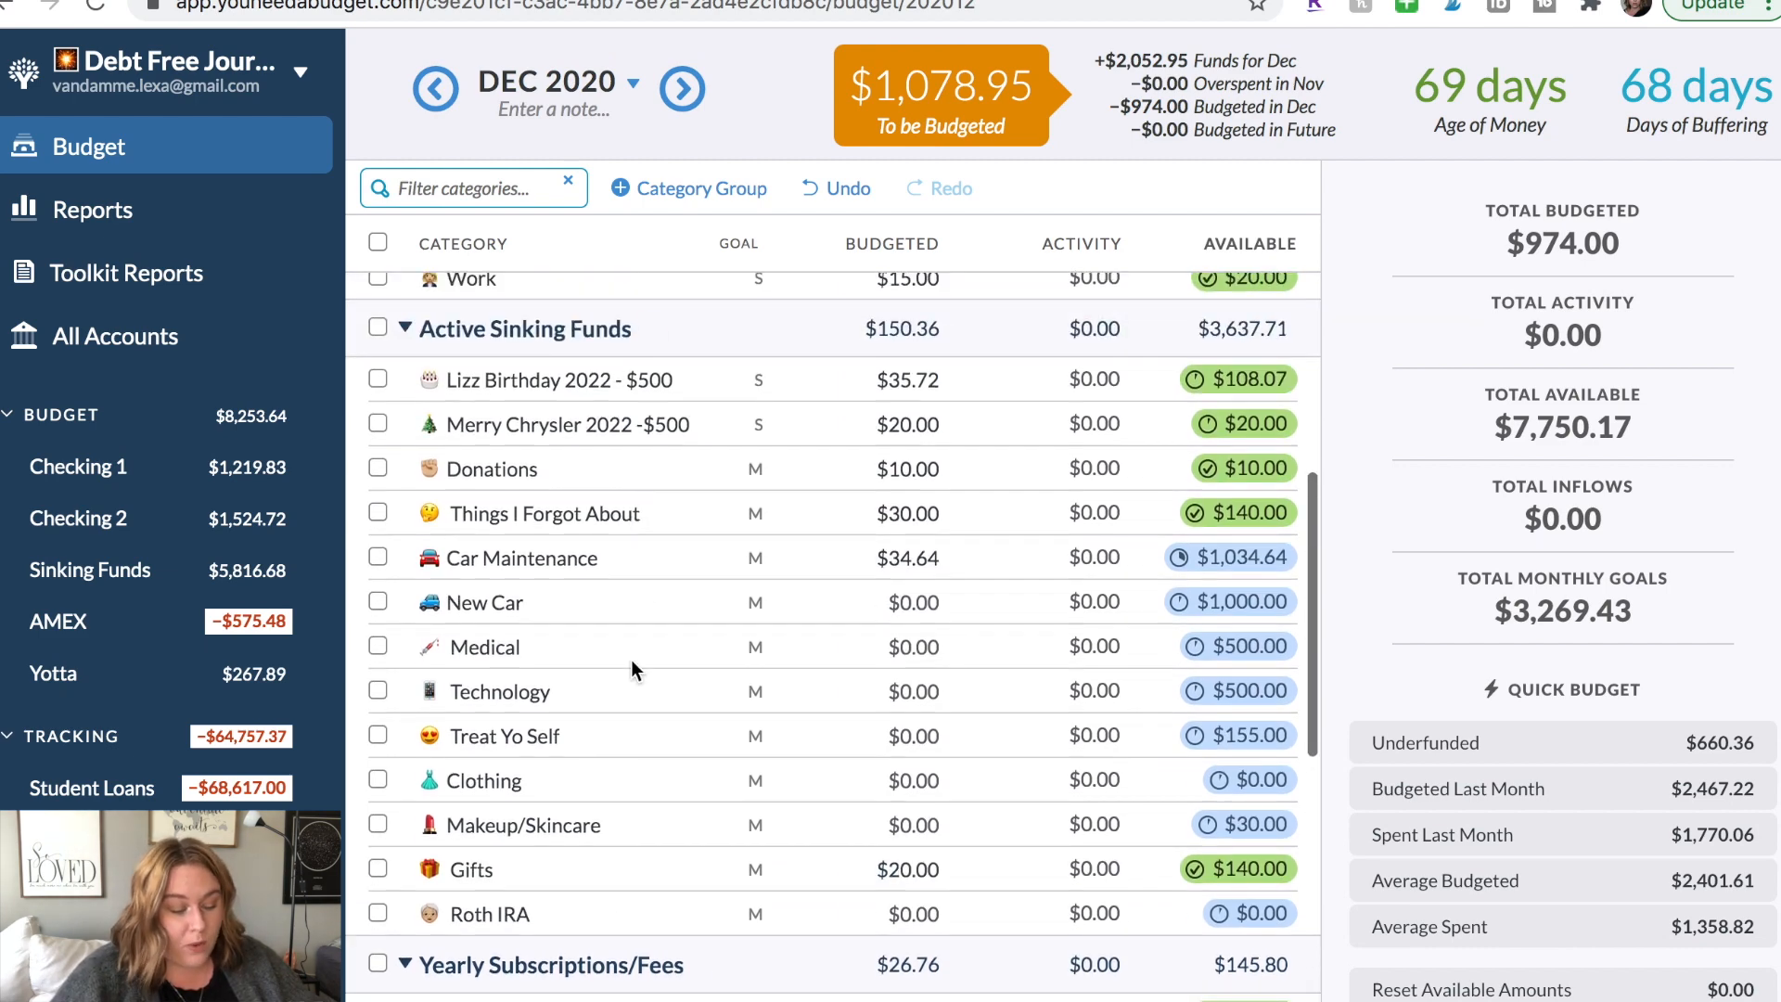
pyautogui.scroll(-5, 616, 769)
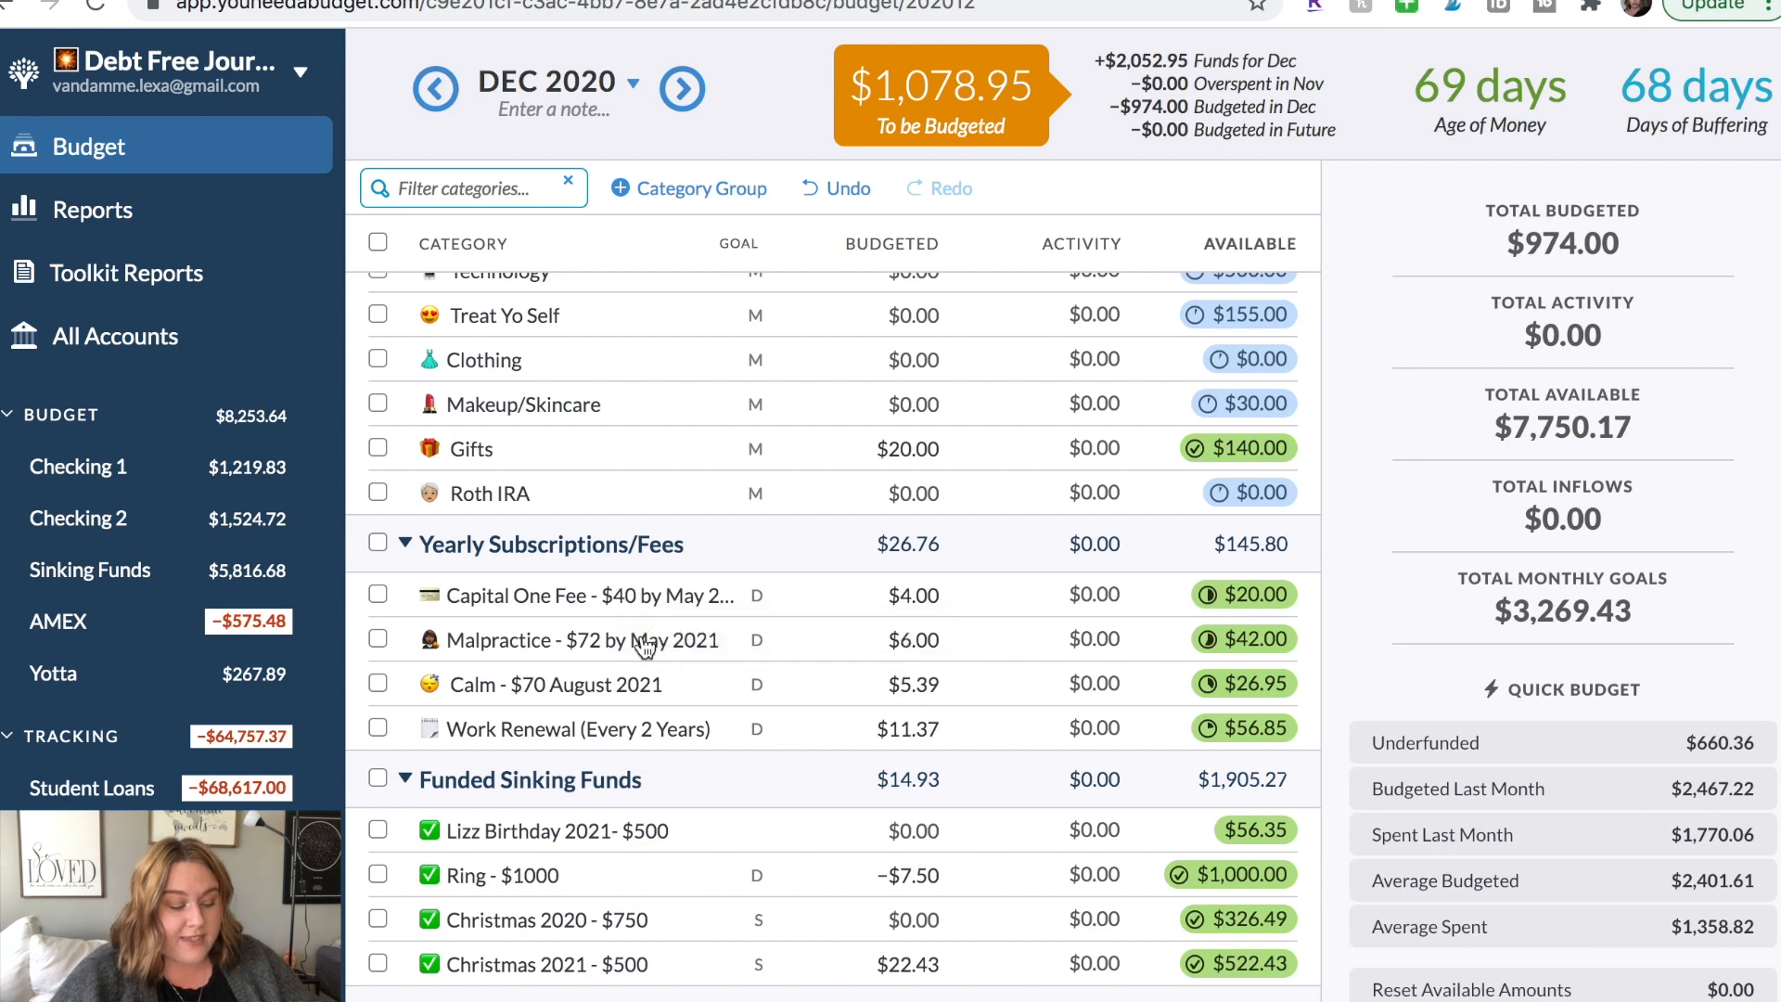
pyautogui.moveTo(604, 646); pyautogui.dragTo(604, 641)
pyautogui.scroll(-3, 604, 643)
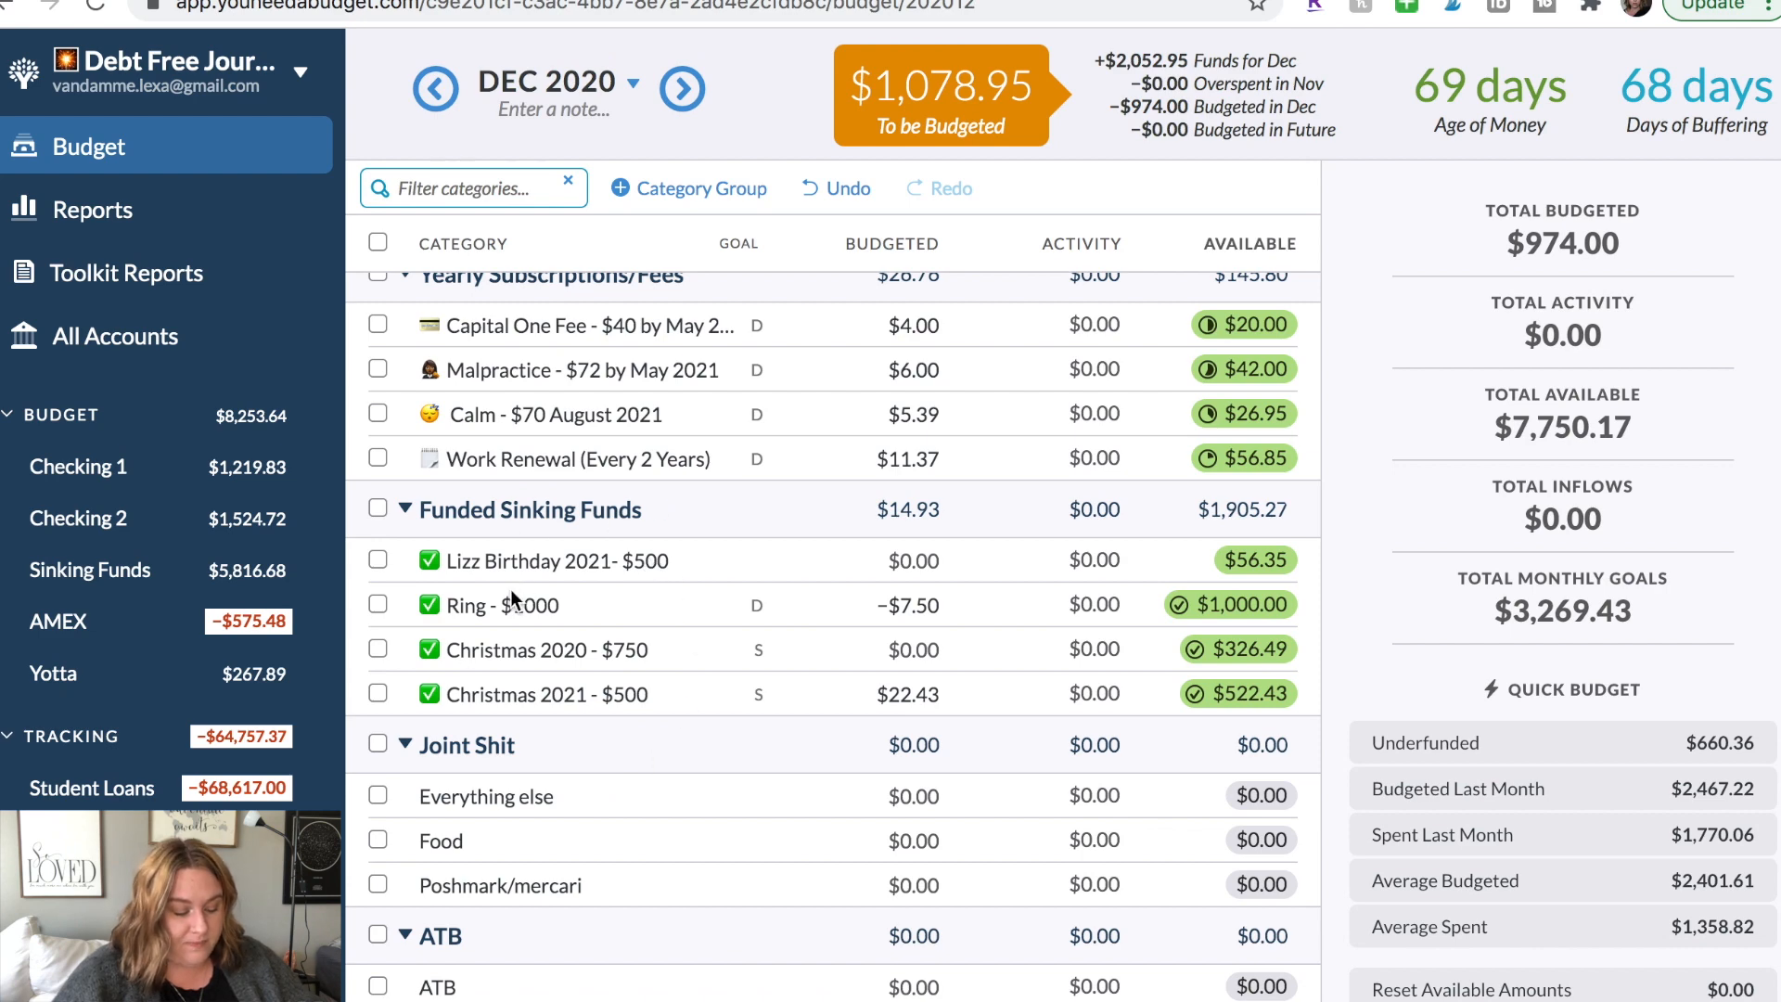
pyautogui.scroll(10, 518, 582)
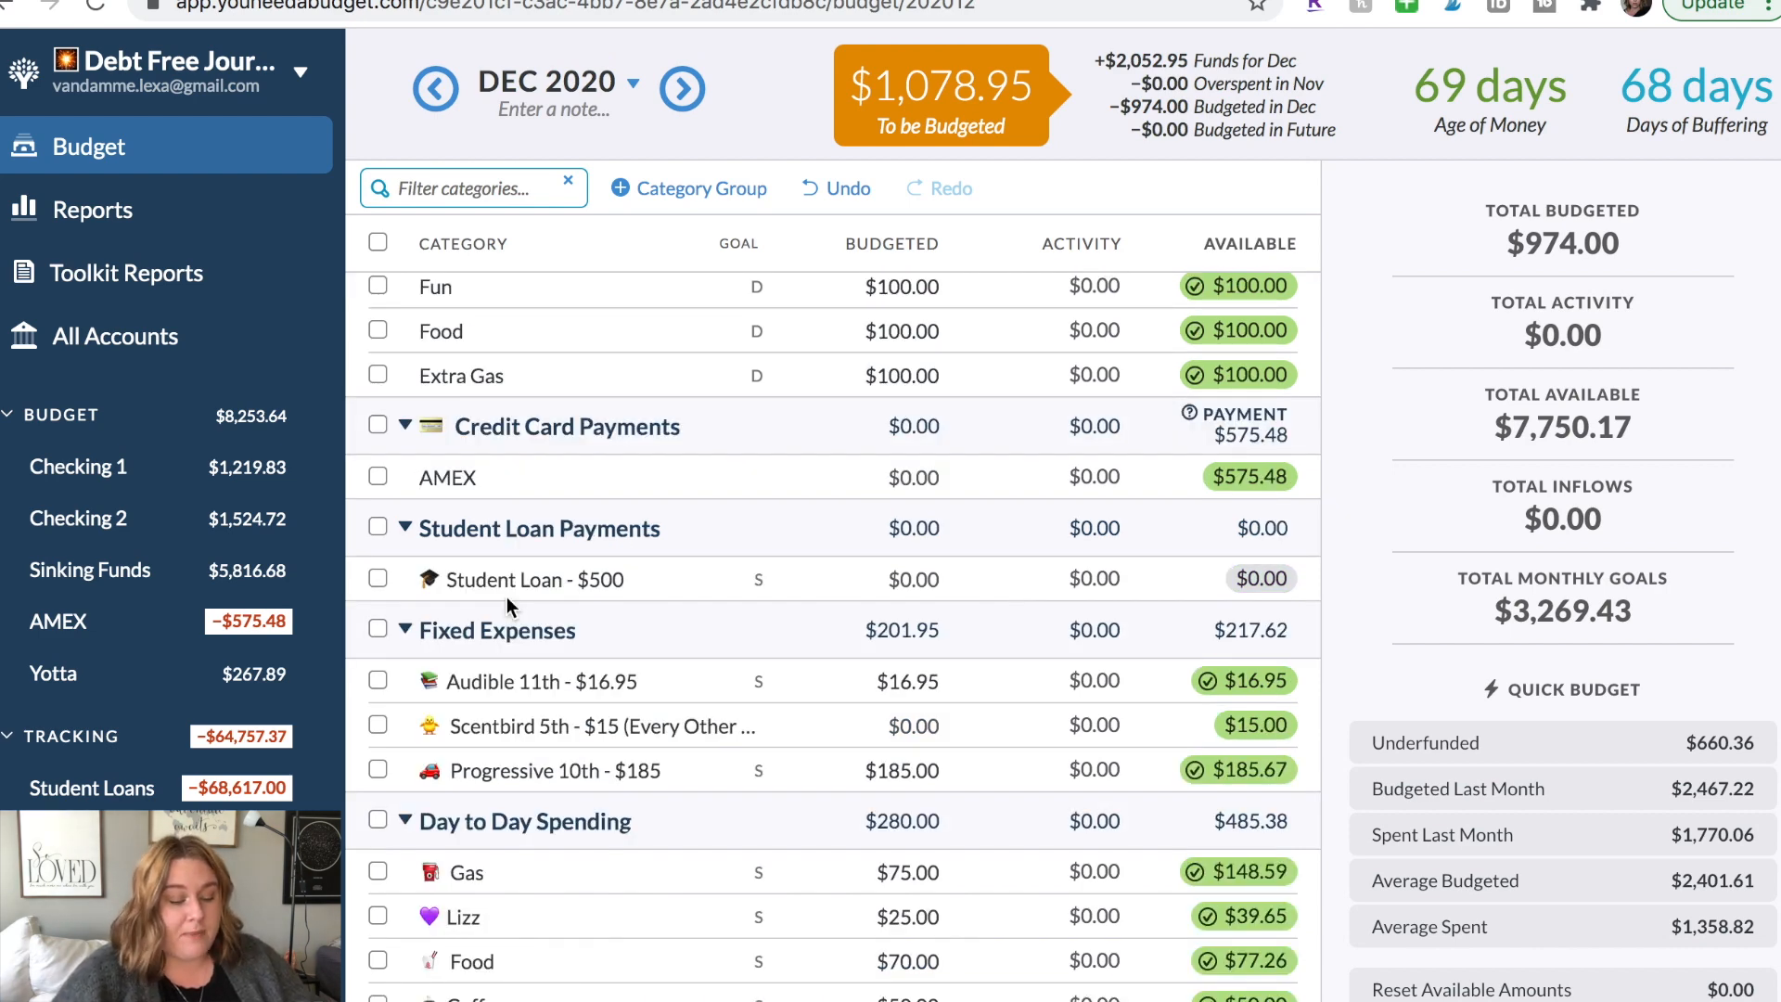
pyautogui.scroll(-3, 506, 597)
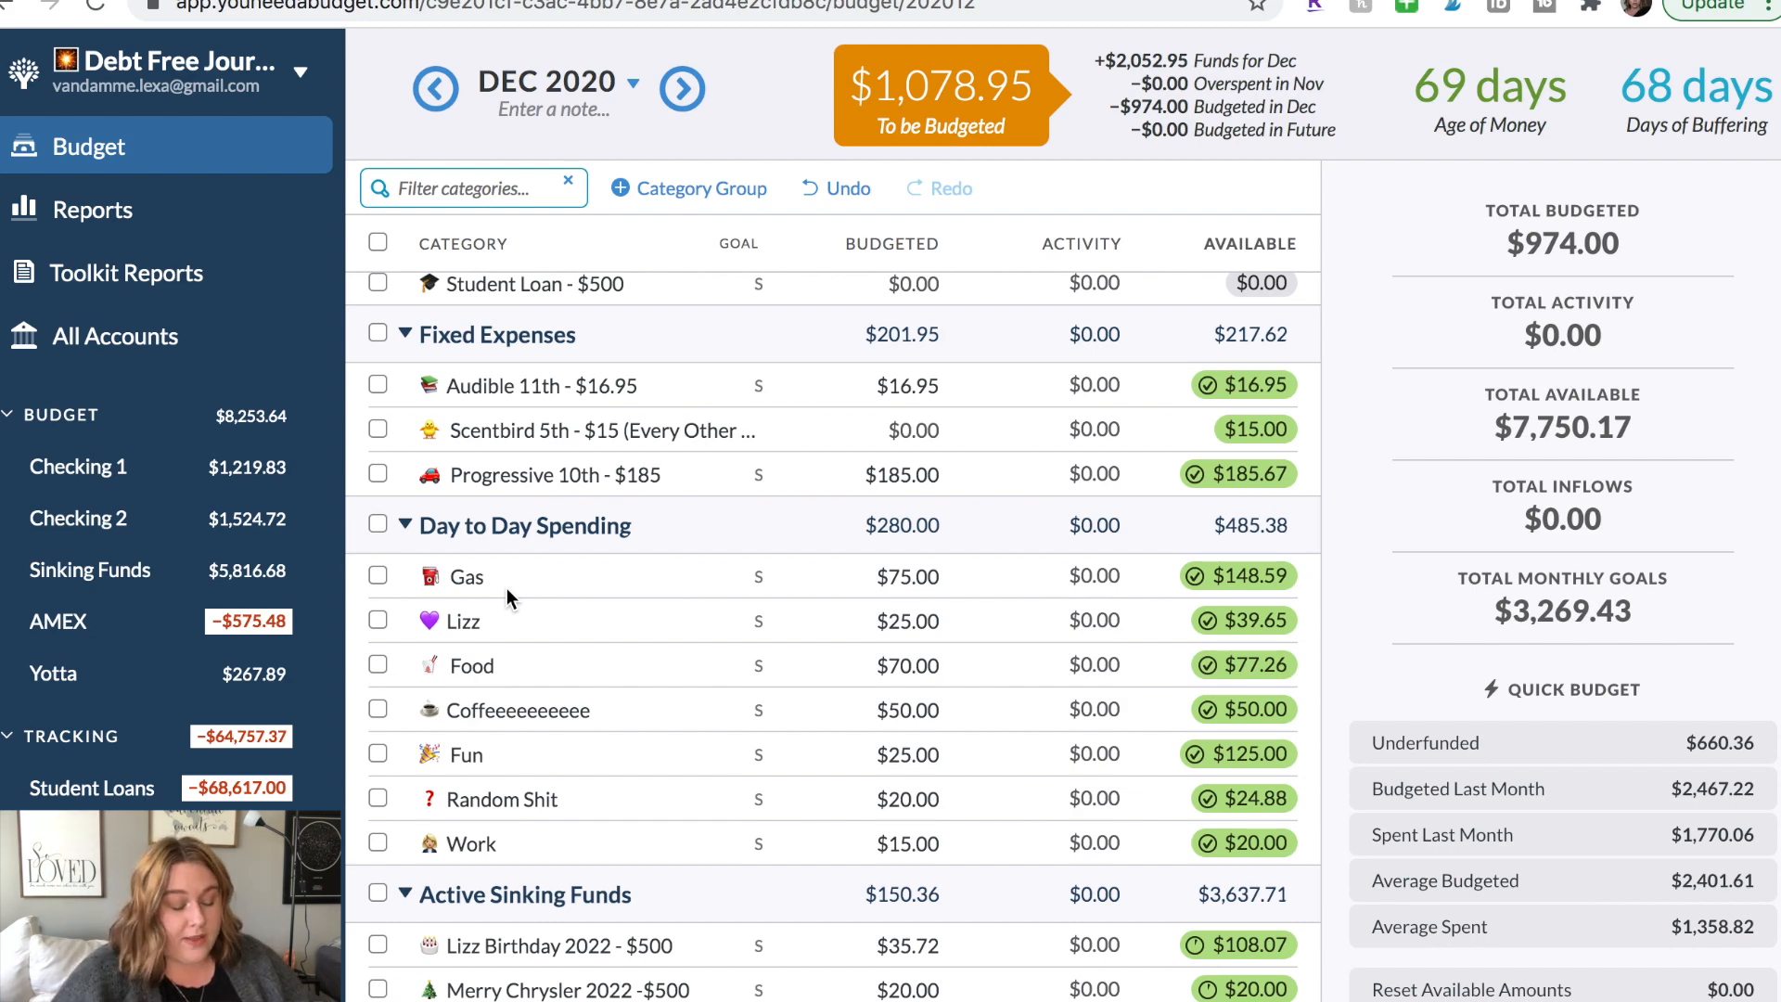
pyautogui.scroll(-5, 506, 588)
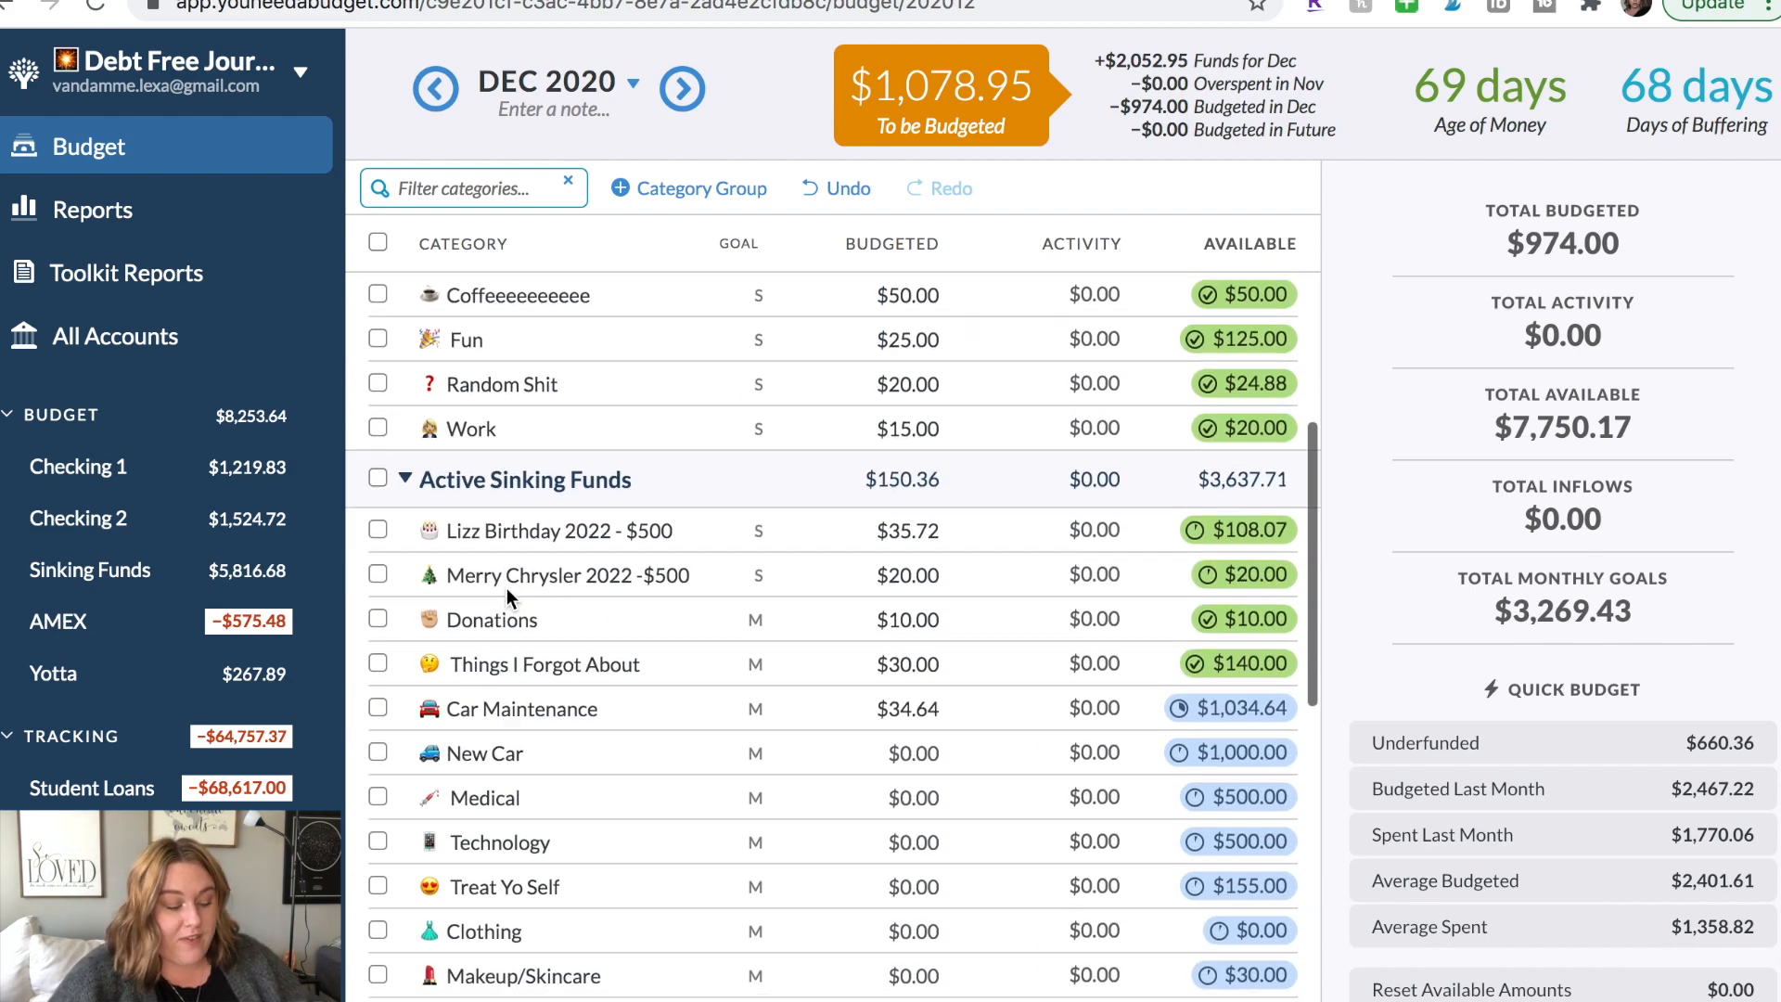
pyautogui.scroll(-1, 508, 599)
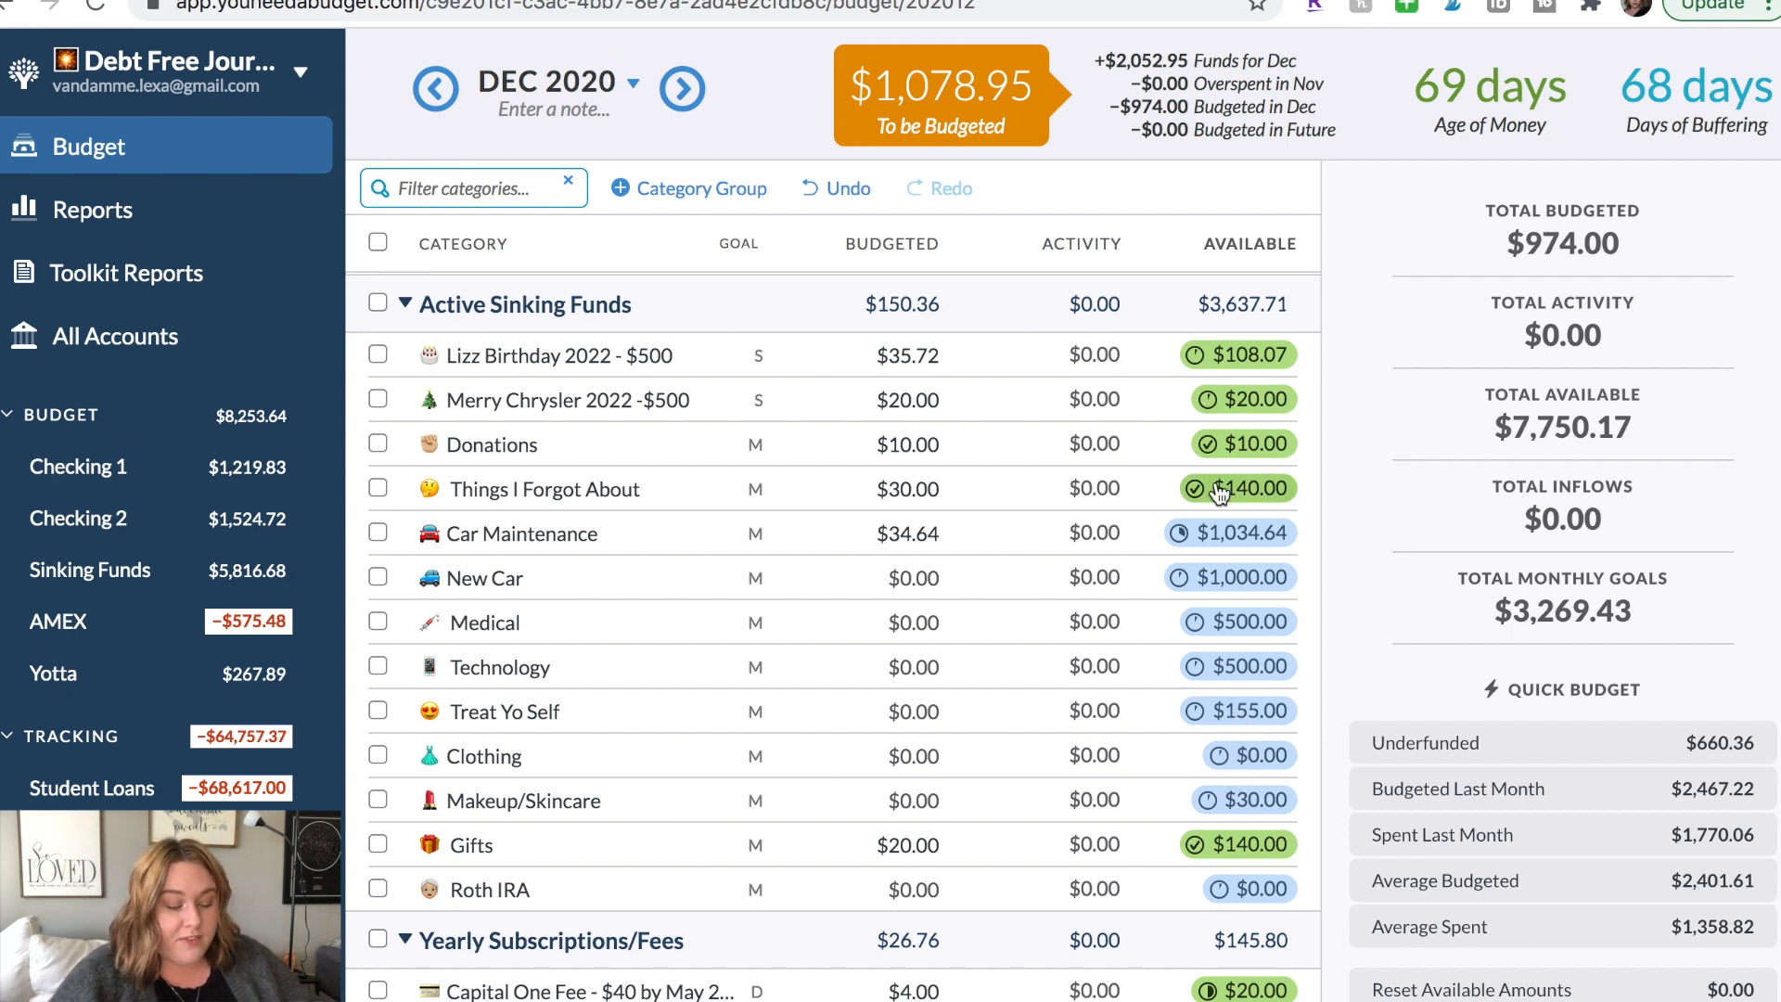
# Quick-budget the underfunded amounts for Car Maintenance, New Car, Medical, Technology, Treat Yo Self, Clothing, Makeup/Skincare and Roth IRA together.
pyautogui.moveTo(1219, 492)
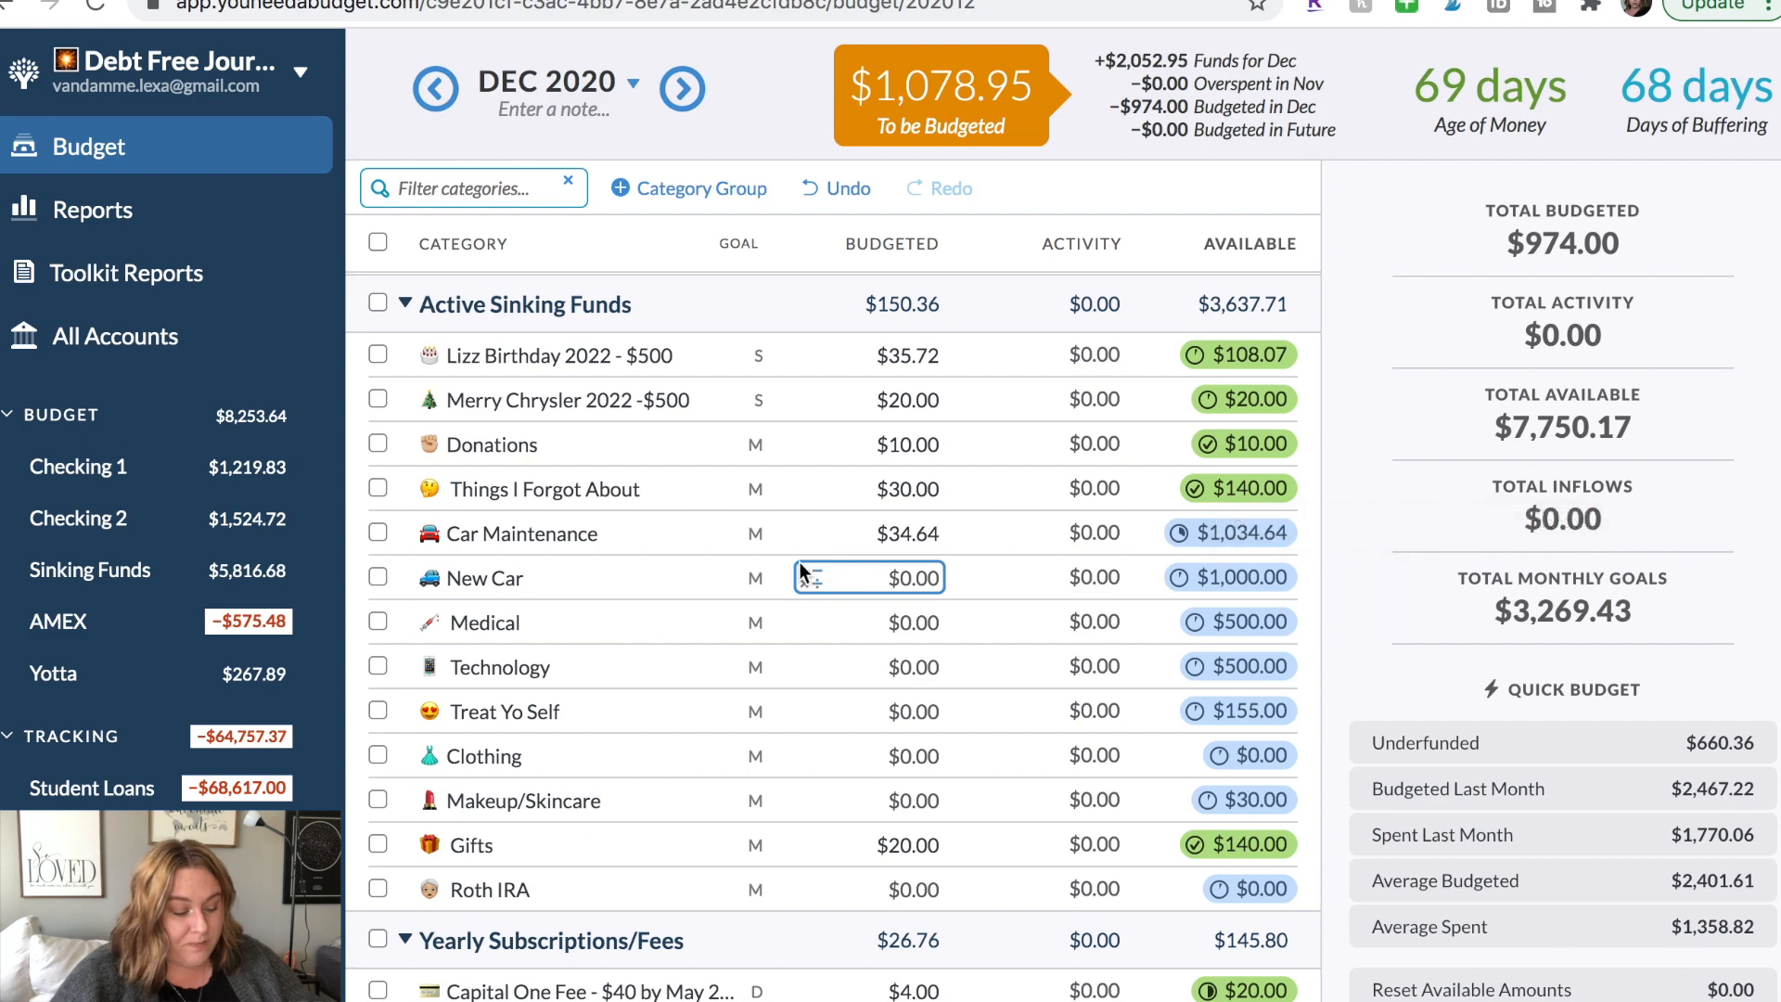
pyautogui.click(377, 535)
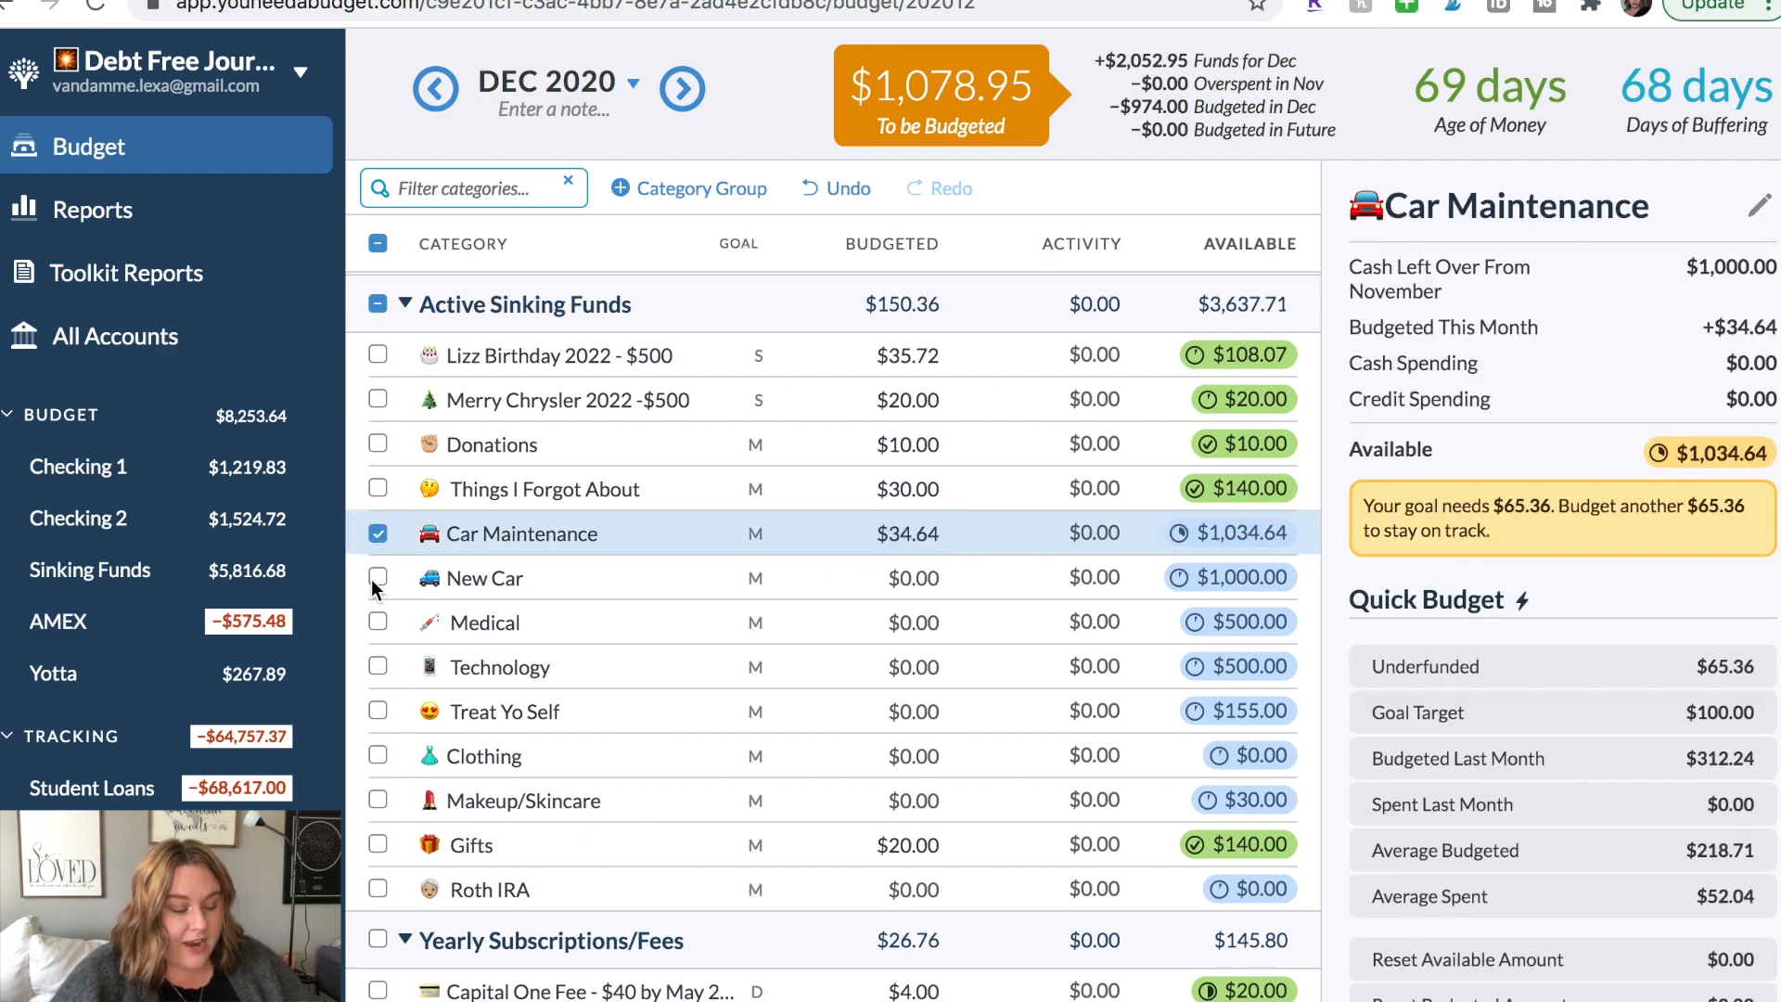
pyautogui.click(377, 577)
pyautogui.click(377, 621)
pyautogui.click(377, 665)
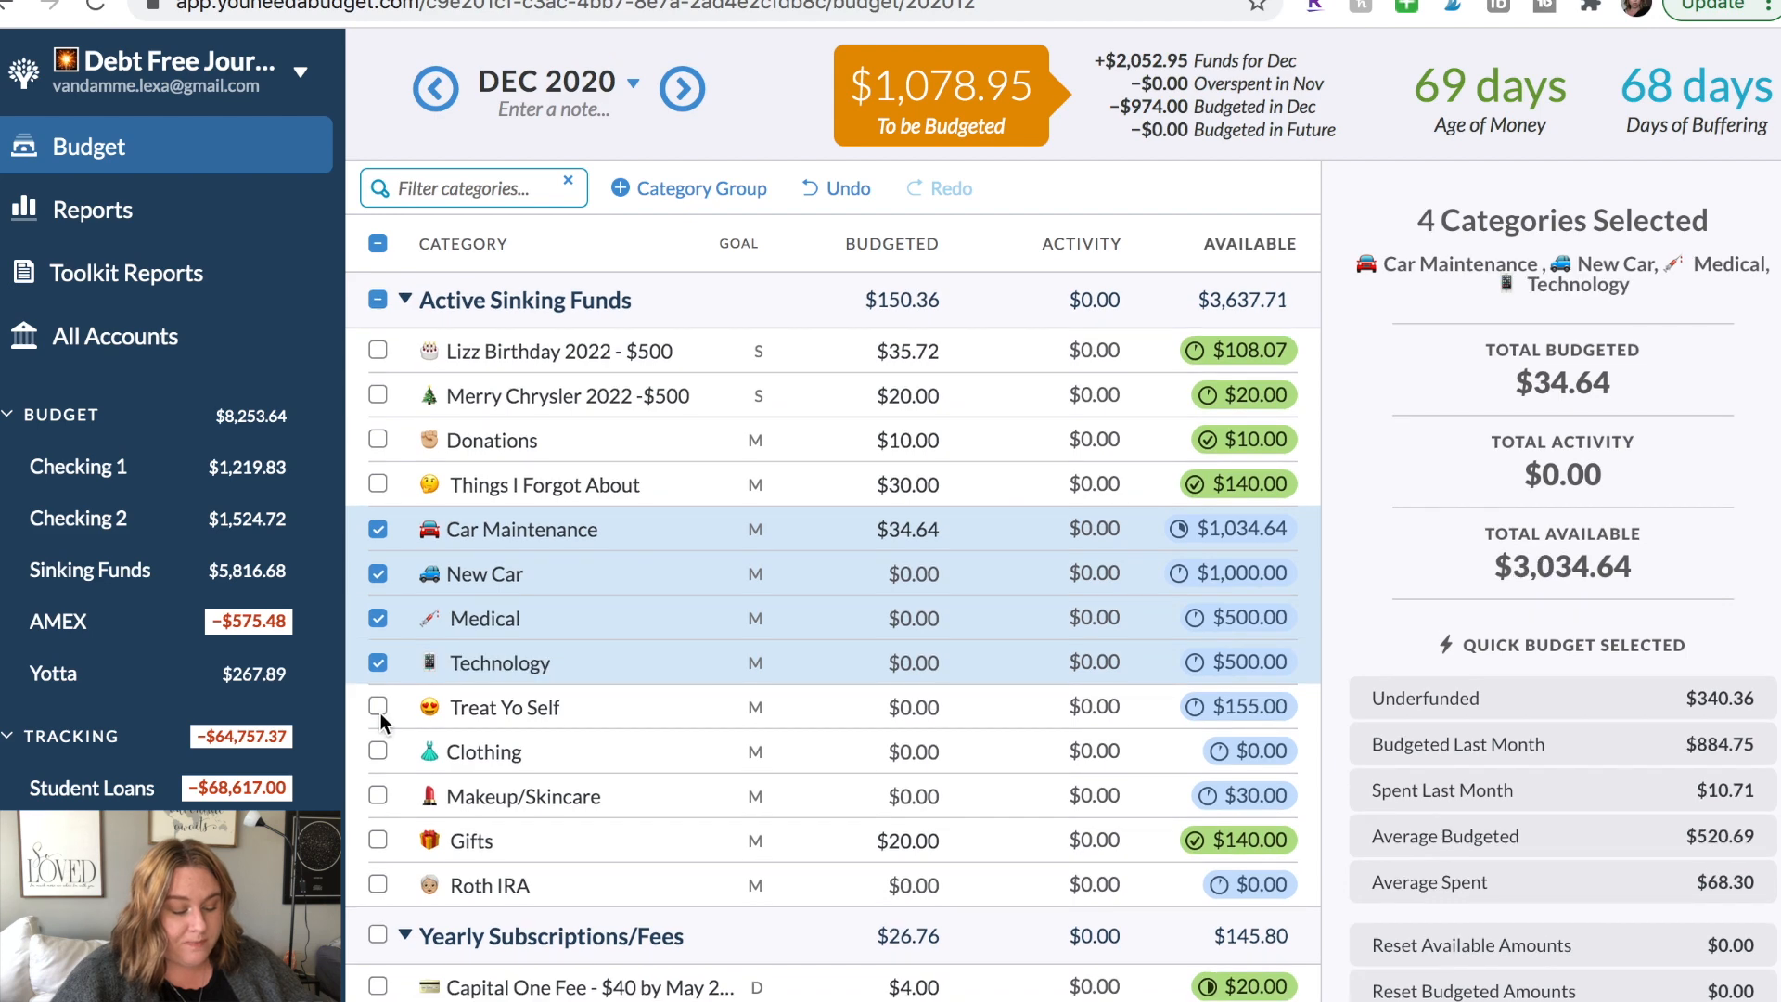
pyautogui.click(379, 709)
pyautogui.click(380, 754)
pyautogui.click(378, 796)
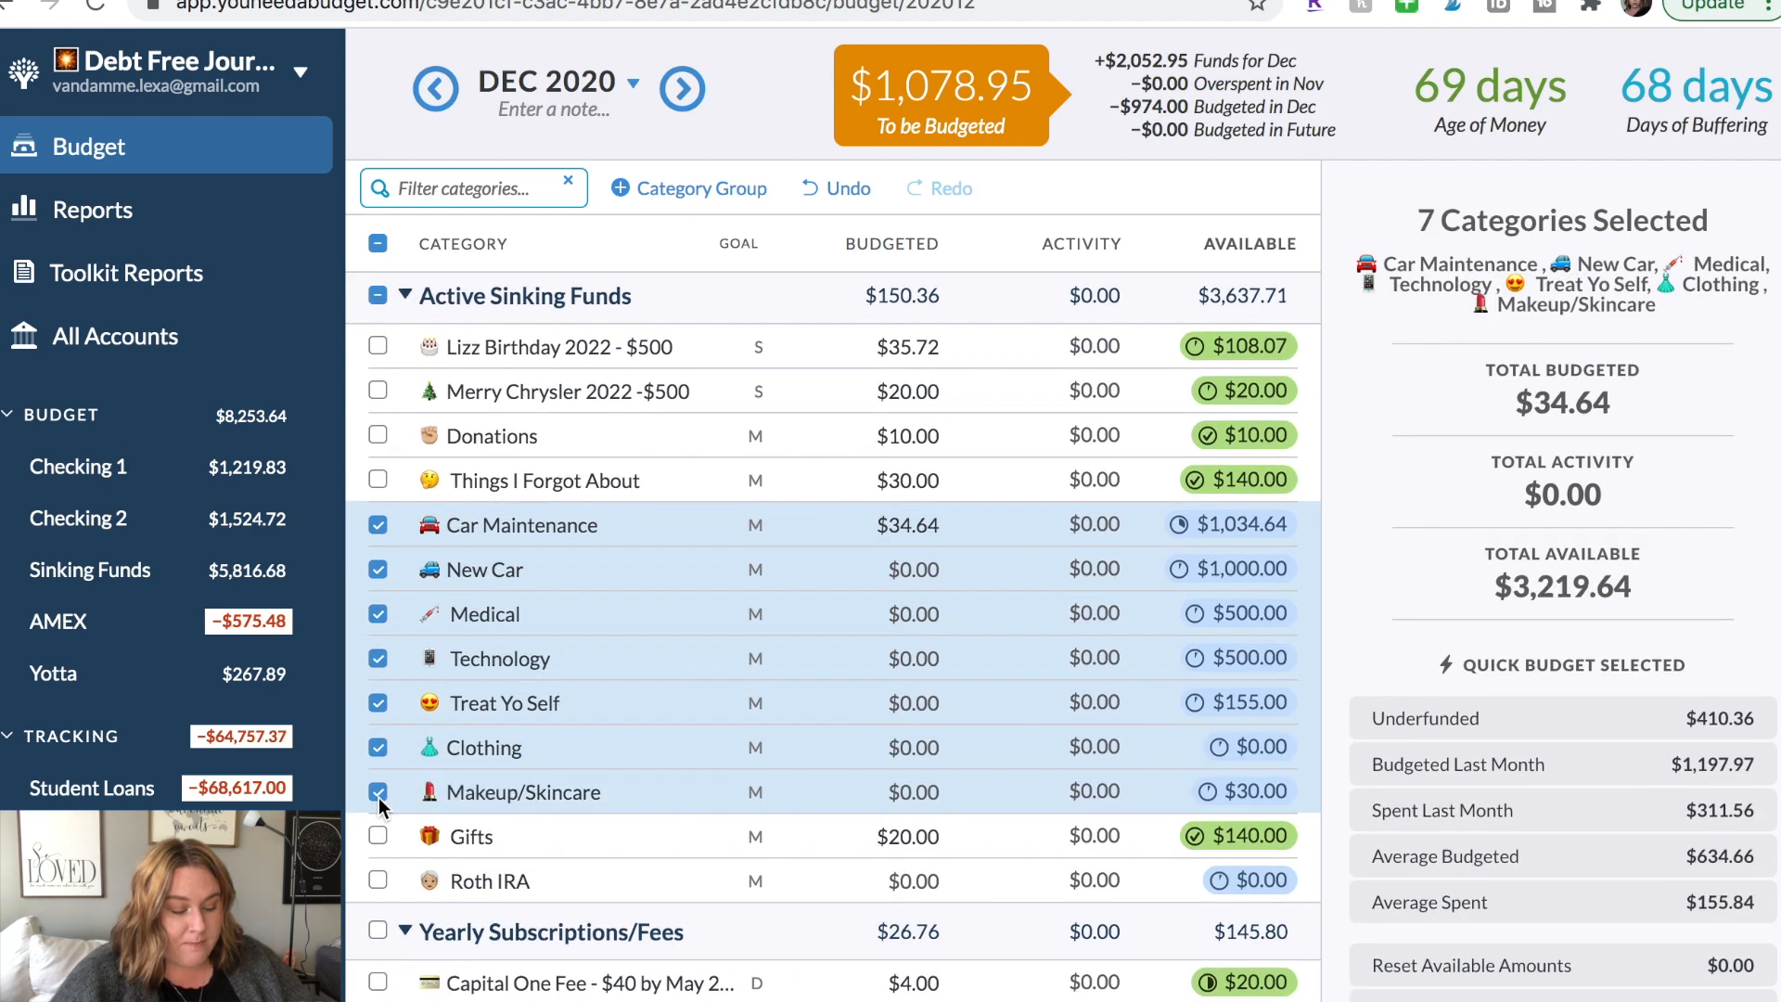
pyautogui.click(378, 874)
pyautogui.scroll(-5, 454, 824)
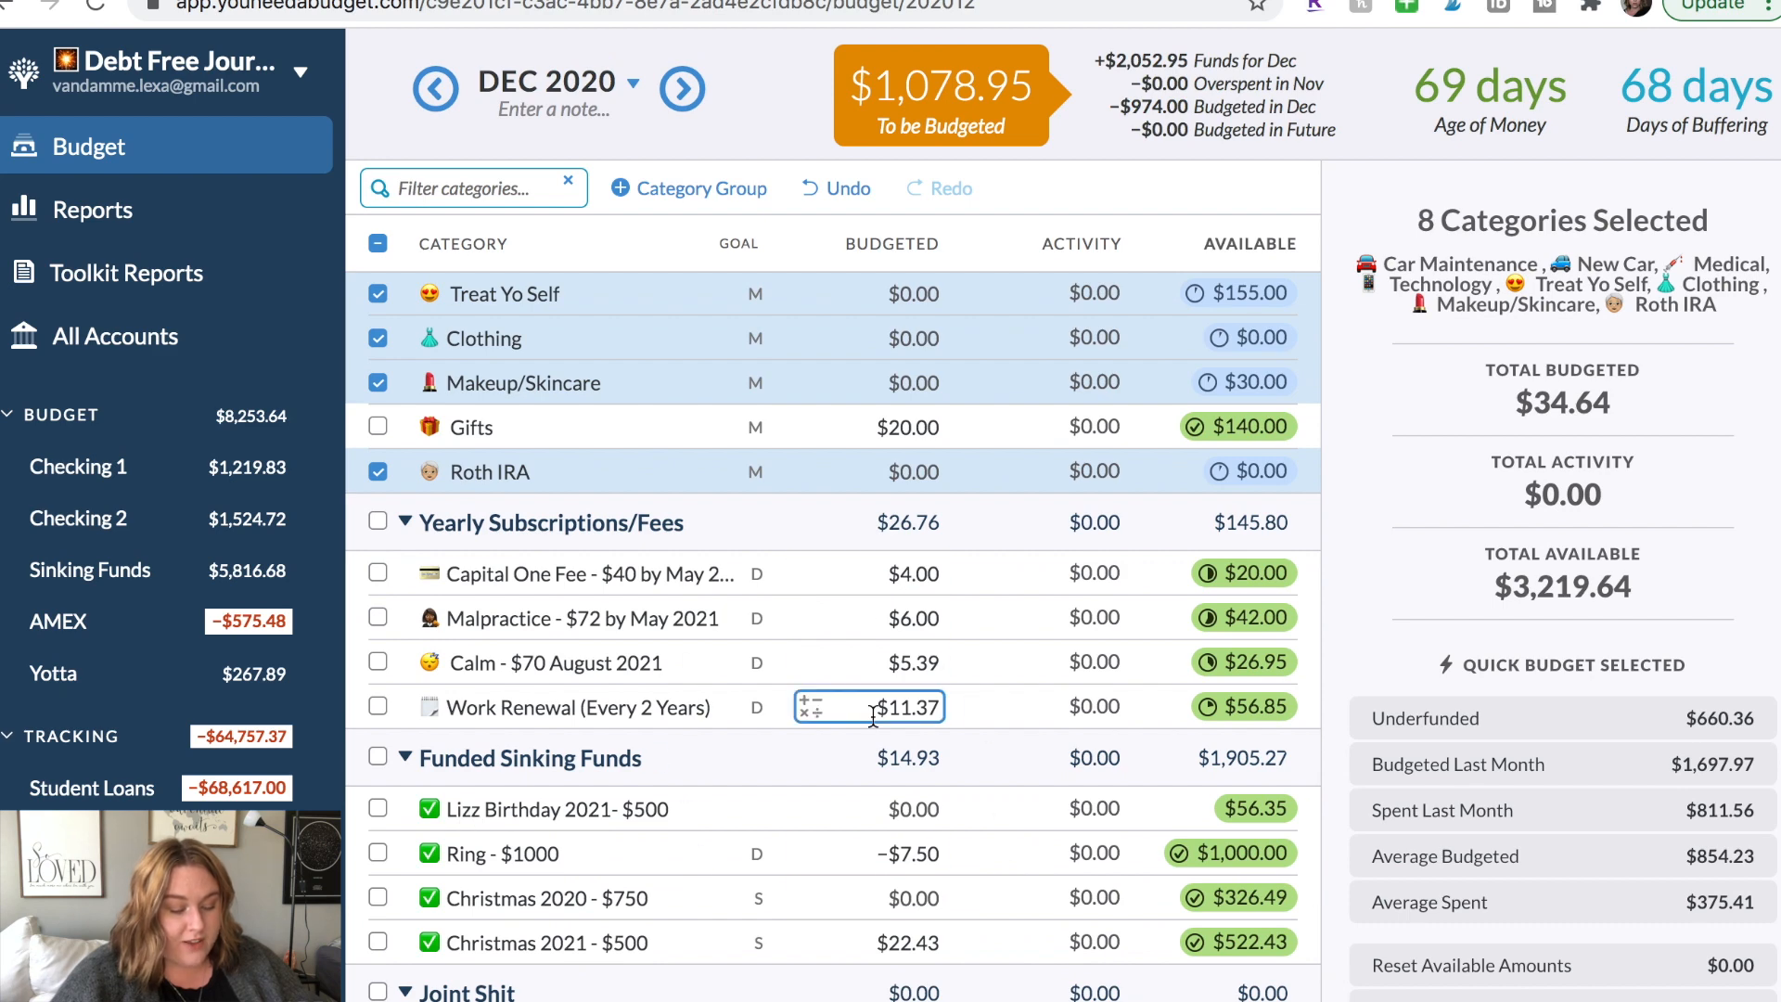
pyautogui.scroll(15, 878, 714)
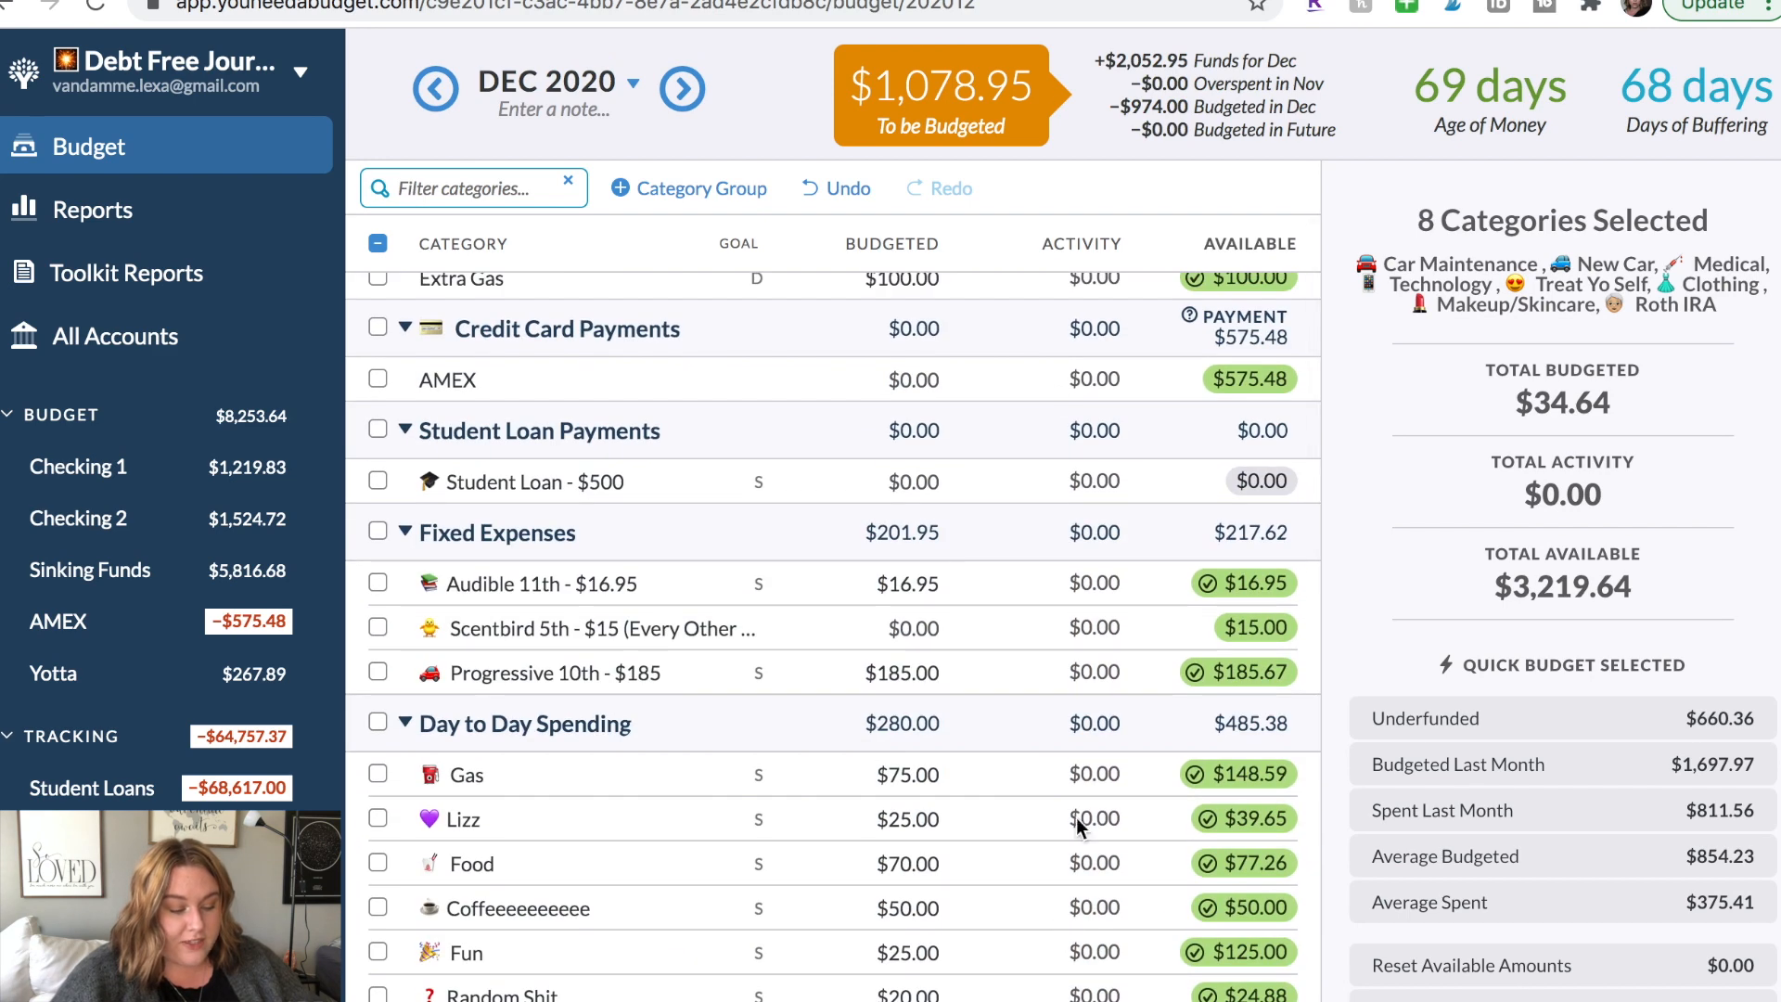
pyautogui.scroll(-9, 1004, 571)
pyautogui.scroll(-3, 1003, 572)
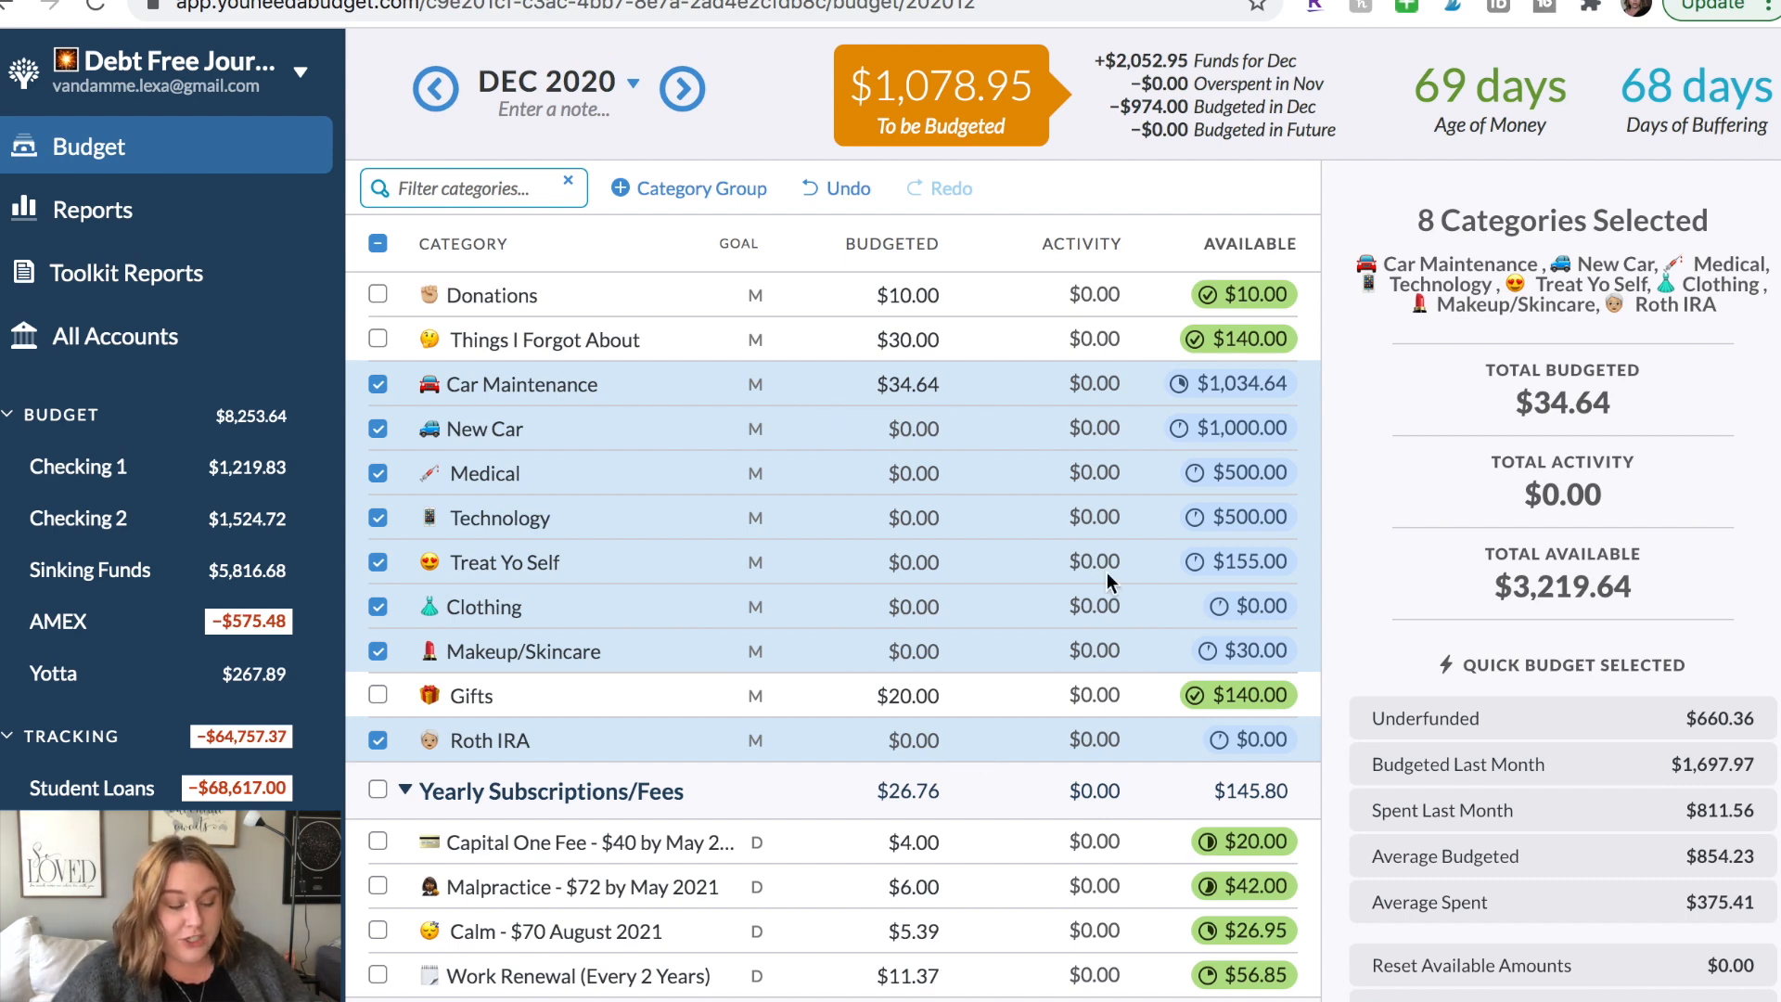
pyautogui.click(1458, 728)
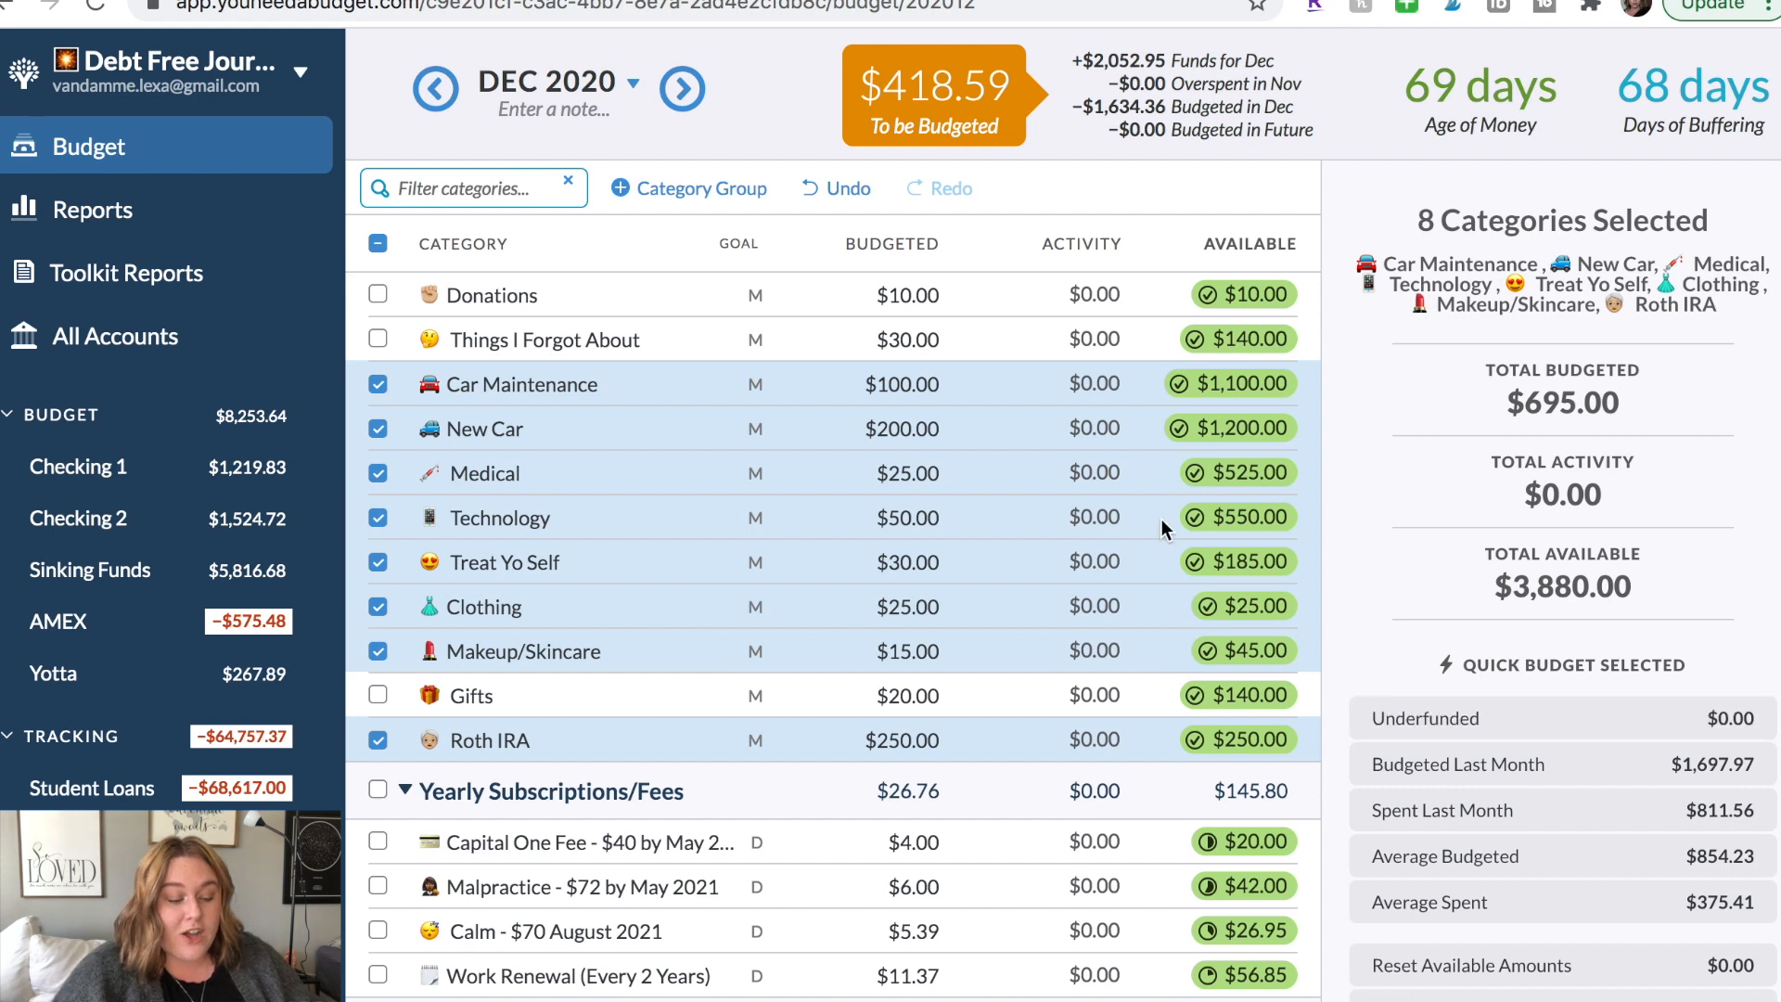
pyautogui.click(930, 394)
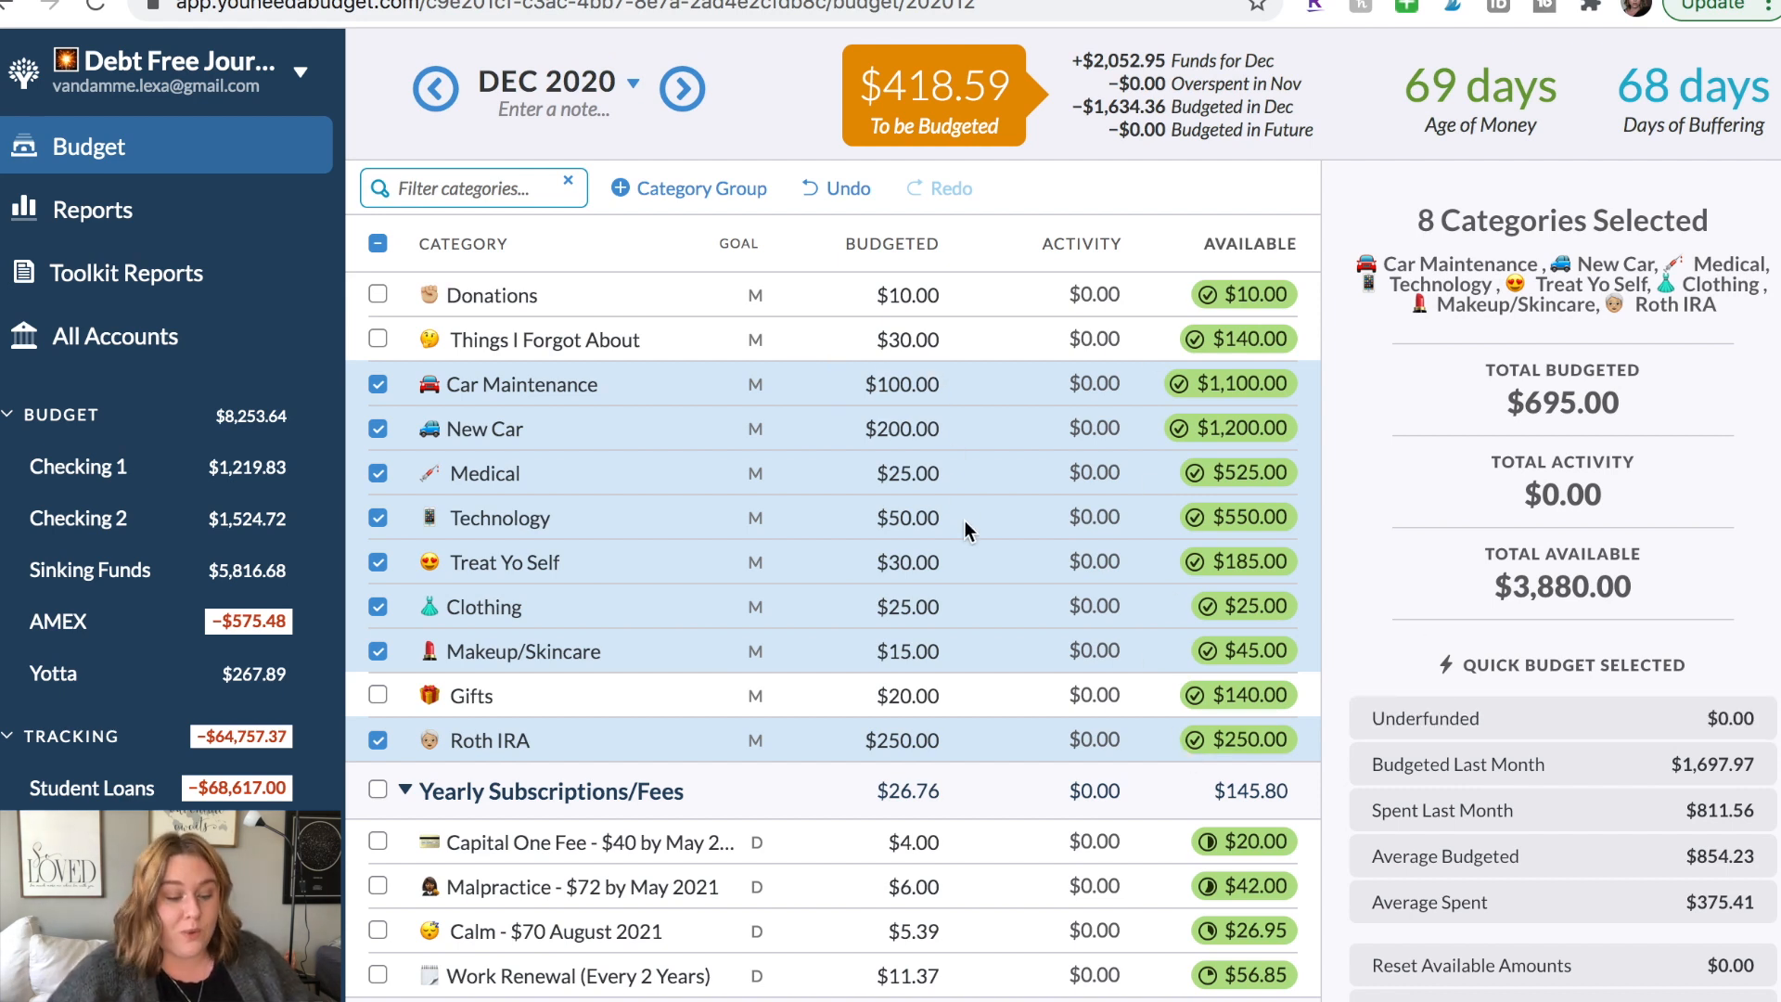
# Clear the category selection and review December's fixed expenses, day-to-day spending and active sinking funds.
pyautogui.scroll(5, 642, 520)
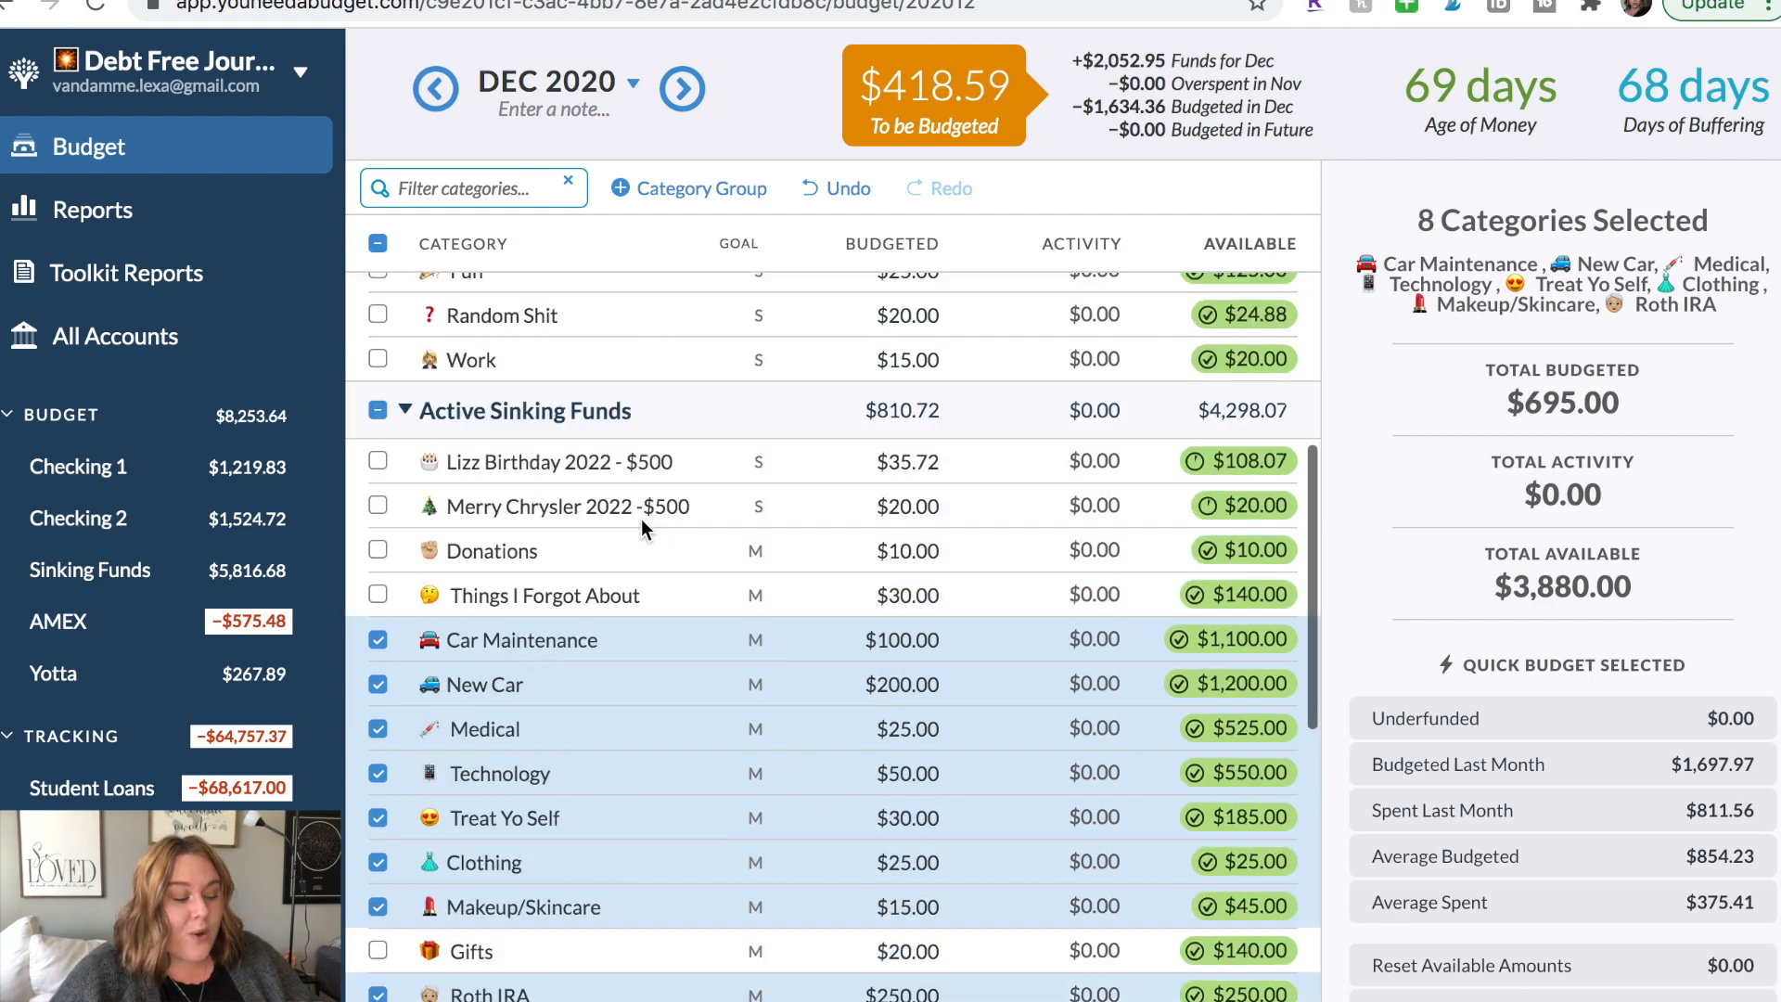
pyautogui.scroll(-1, 642, 528)
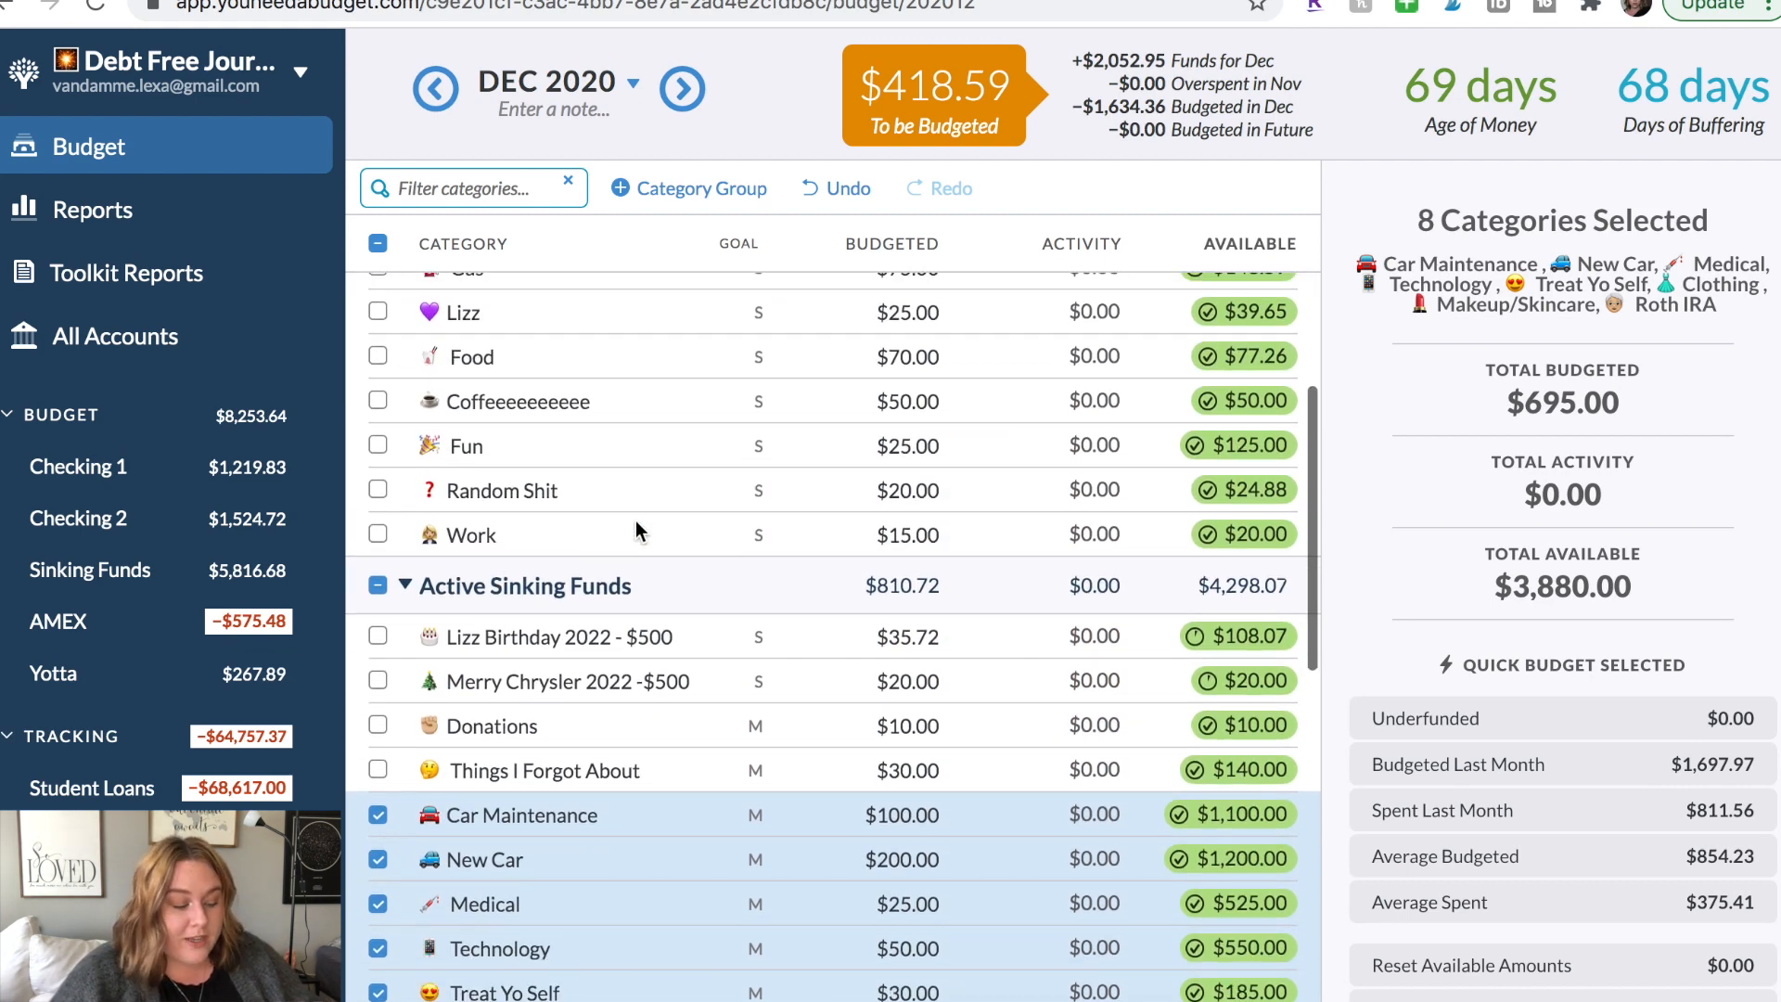
pyautogui.click(377, 584)
pyautogui.scroll(5, 753, 795)
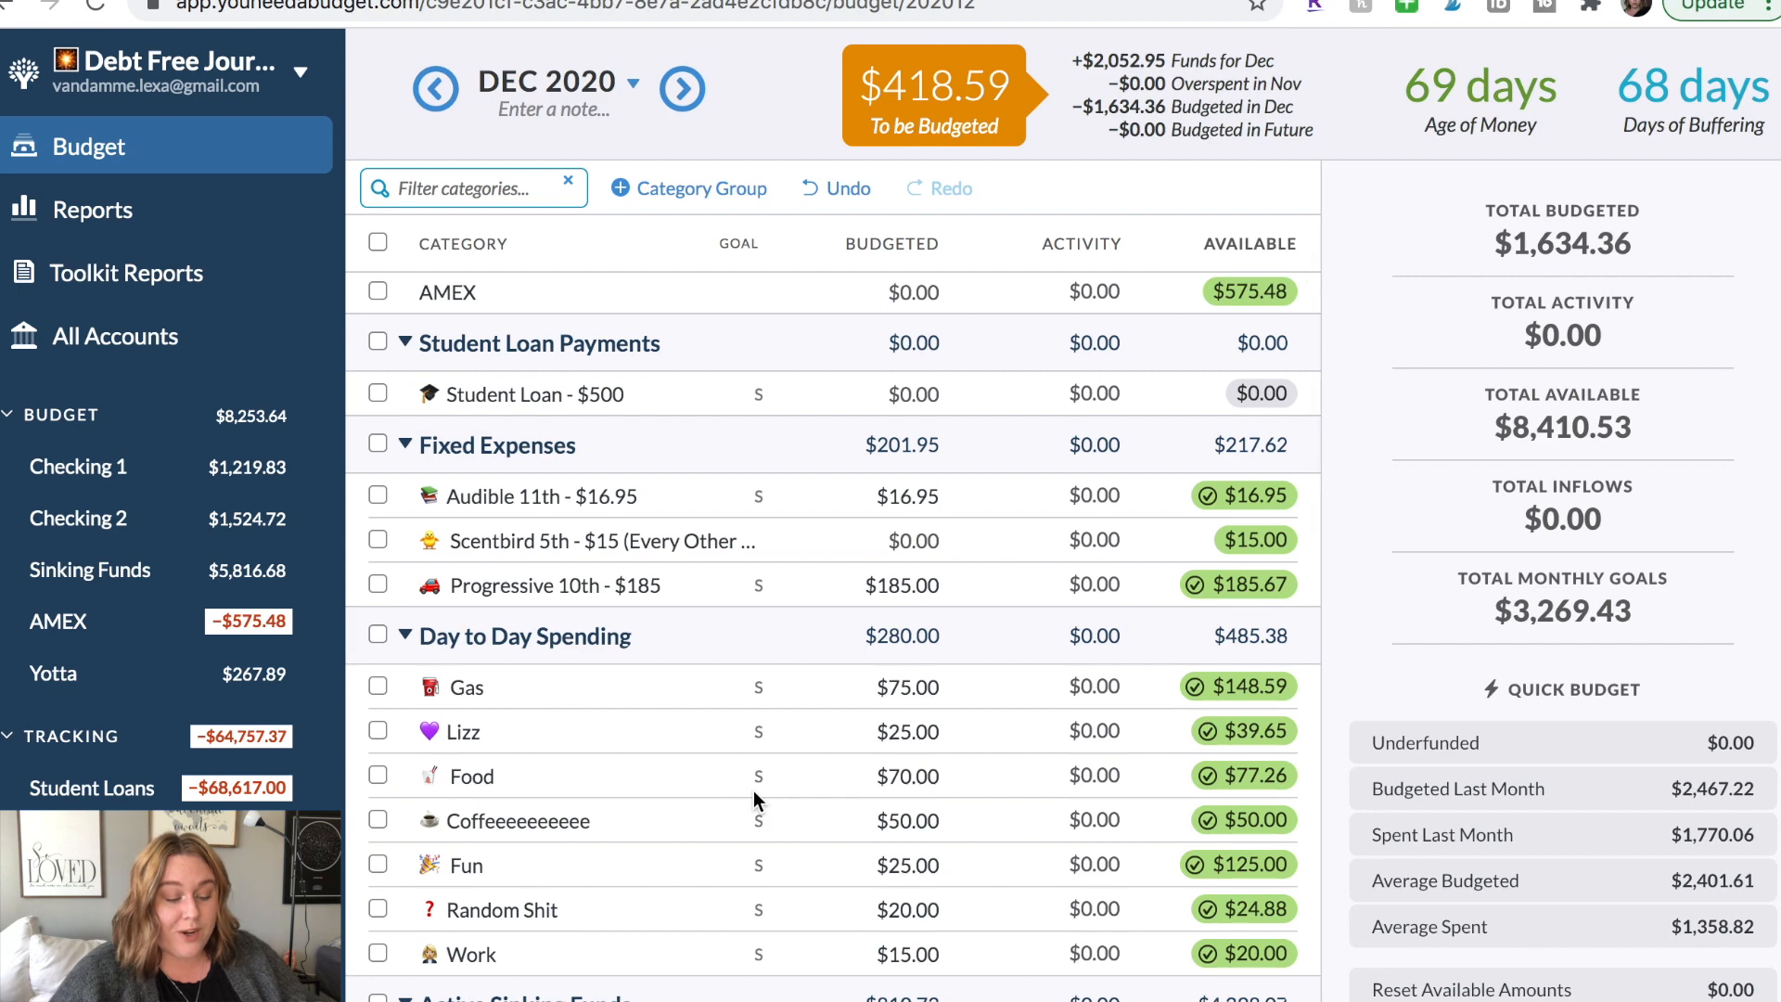
pyautogui.scroll(-2, 753, 795)
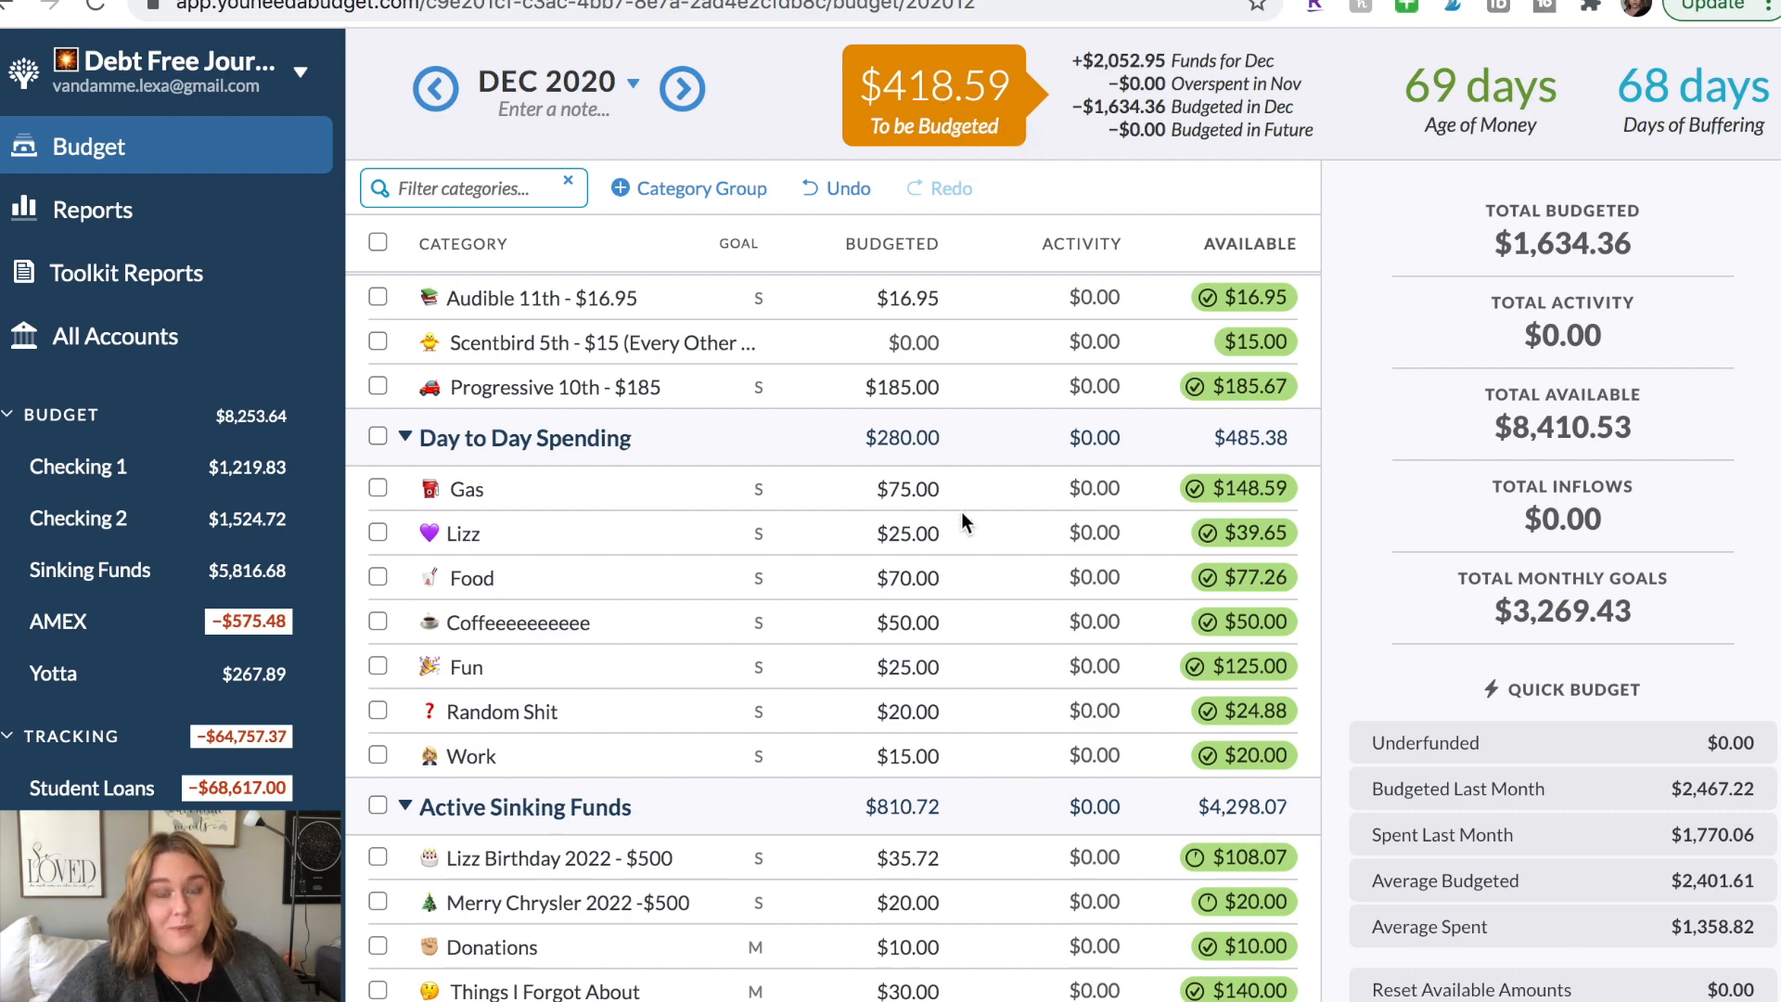
pyautogui.scroll(-5, 961, 510)
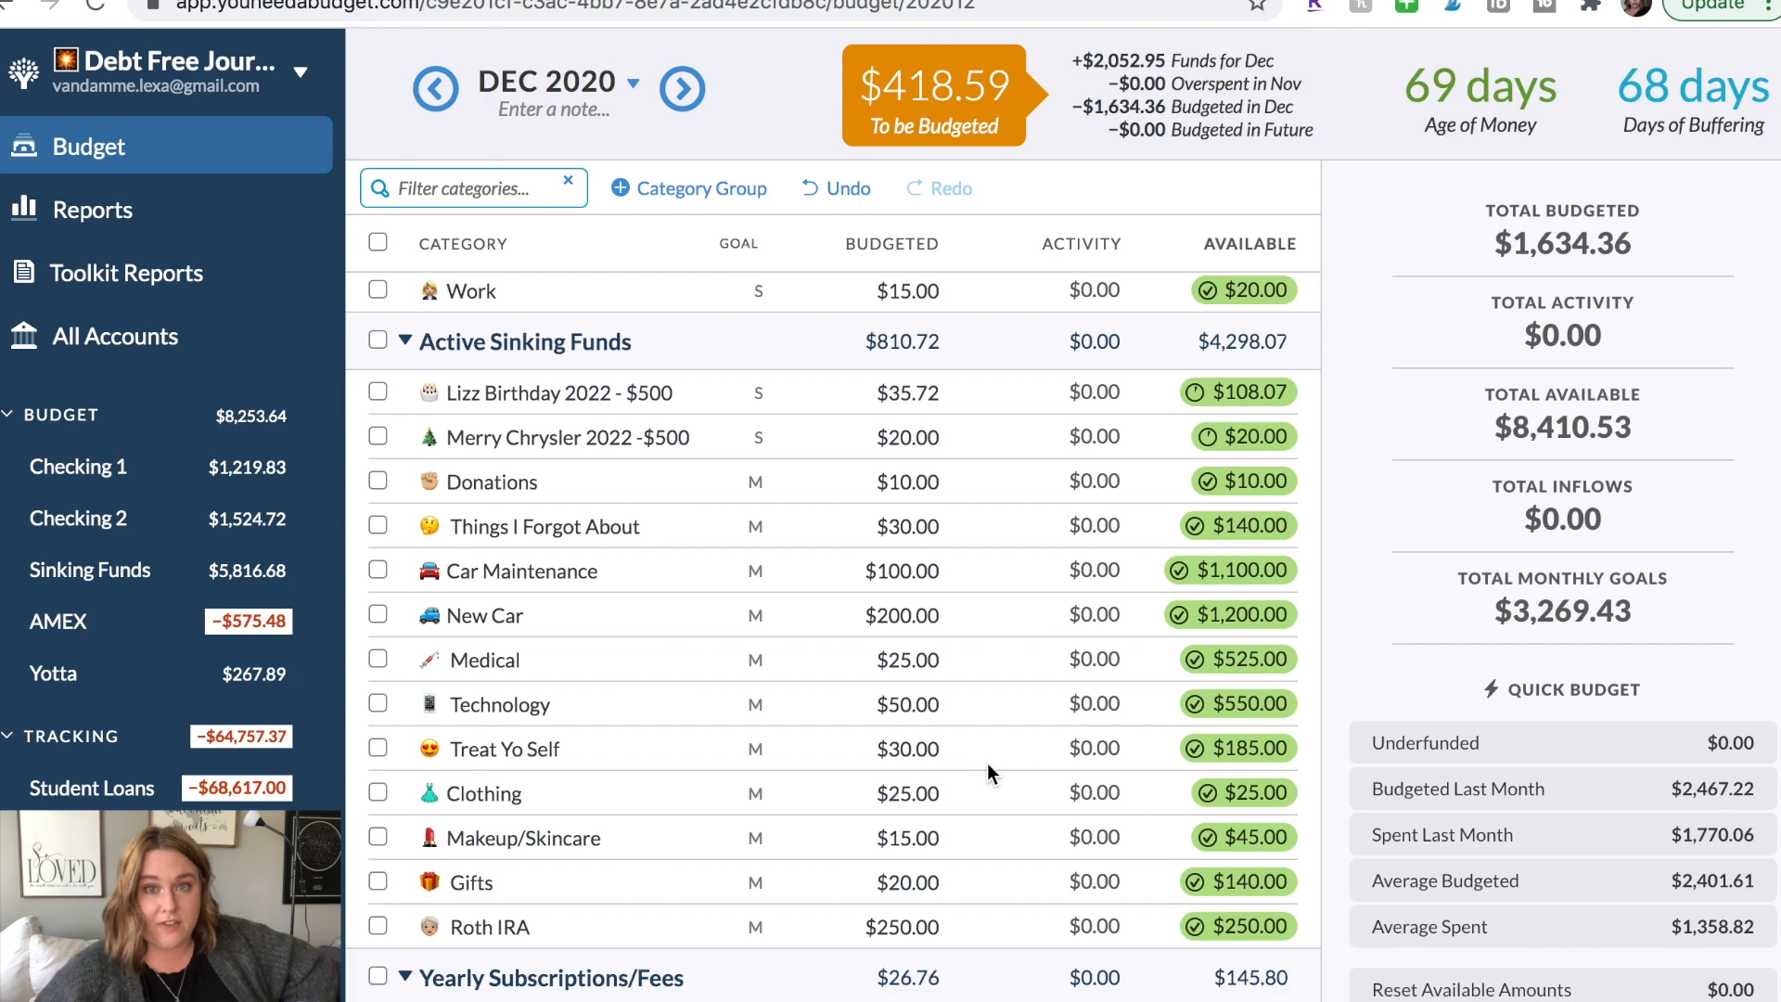
# Add $100 to the December budgeted amount of Things I Forgot About.
pyautogui.scroll(2, 987, 762)
pyautogui.click(939, 614)
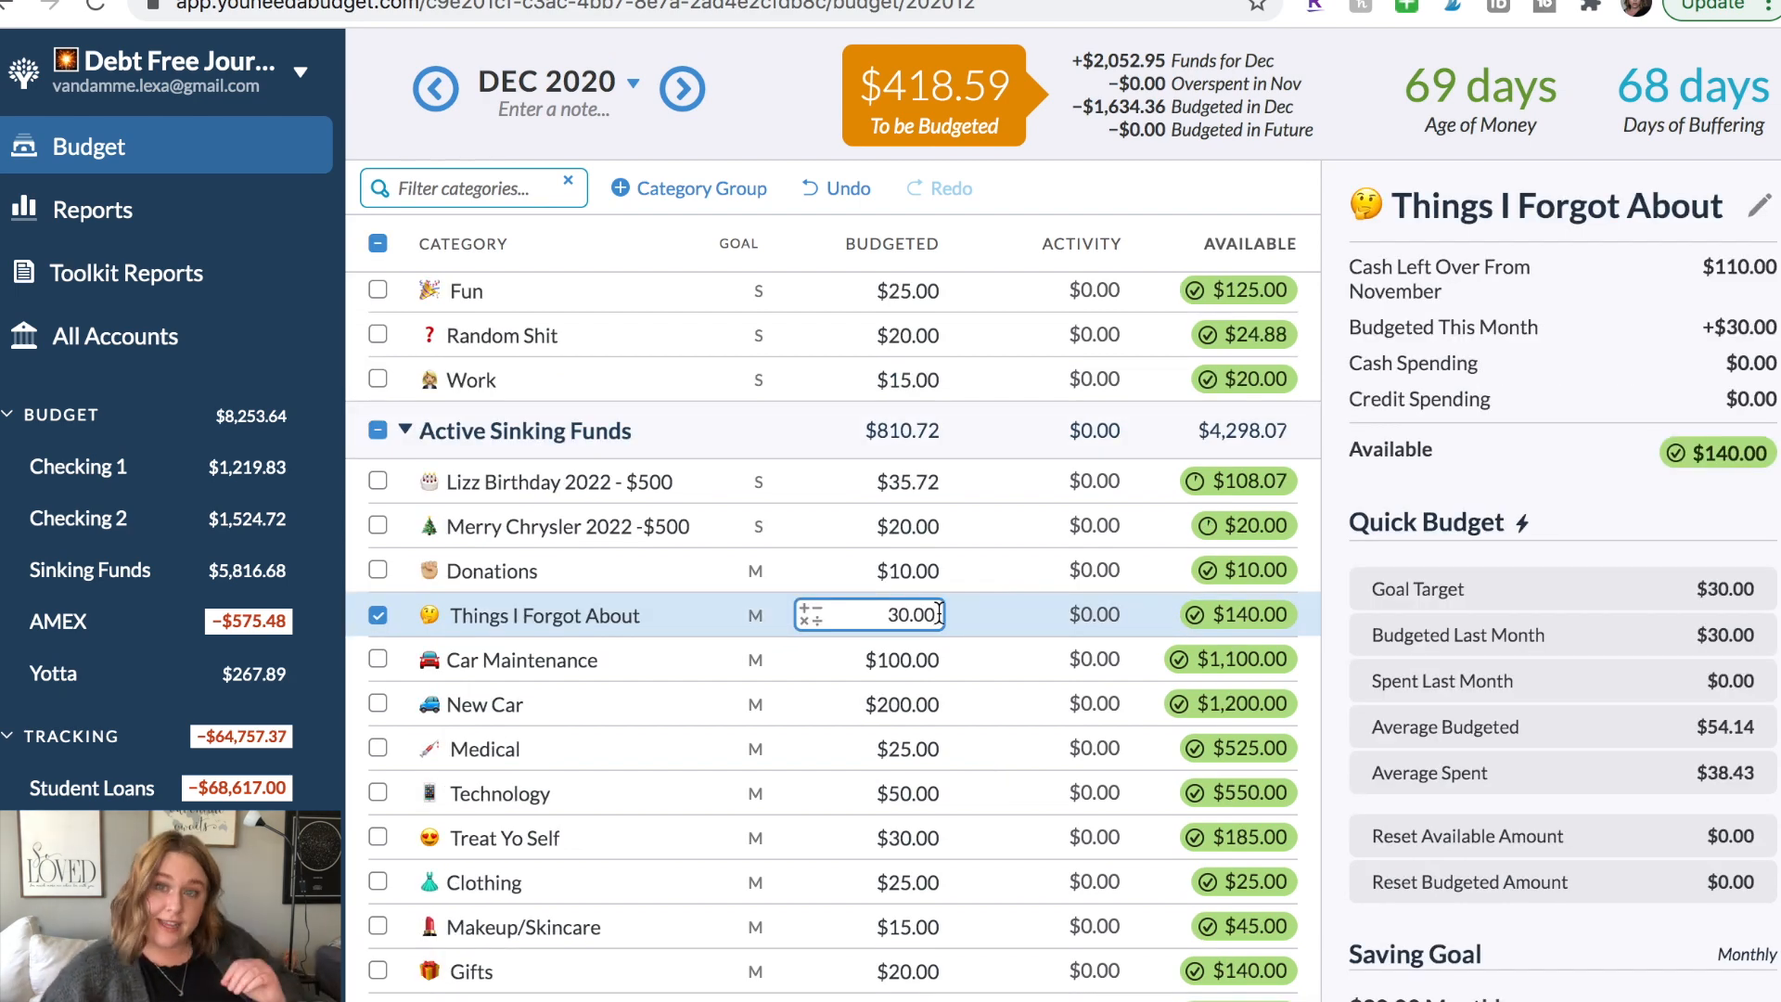
pyautogui.write('+100')
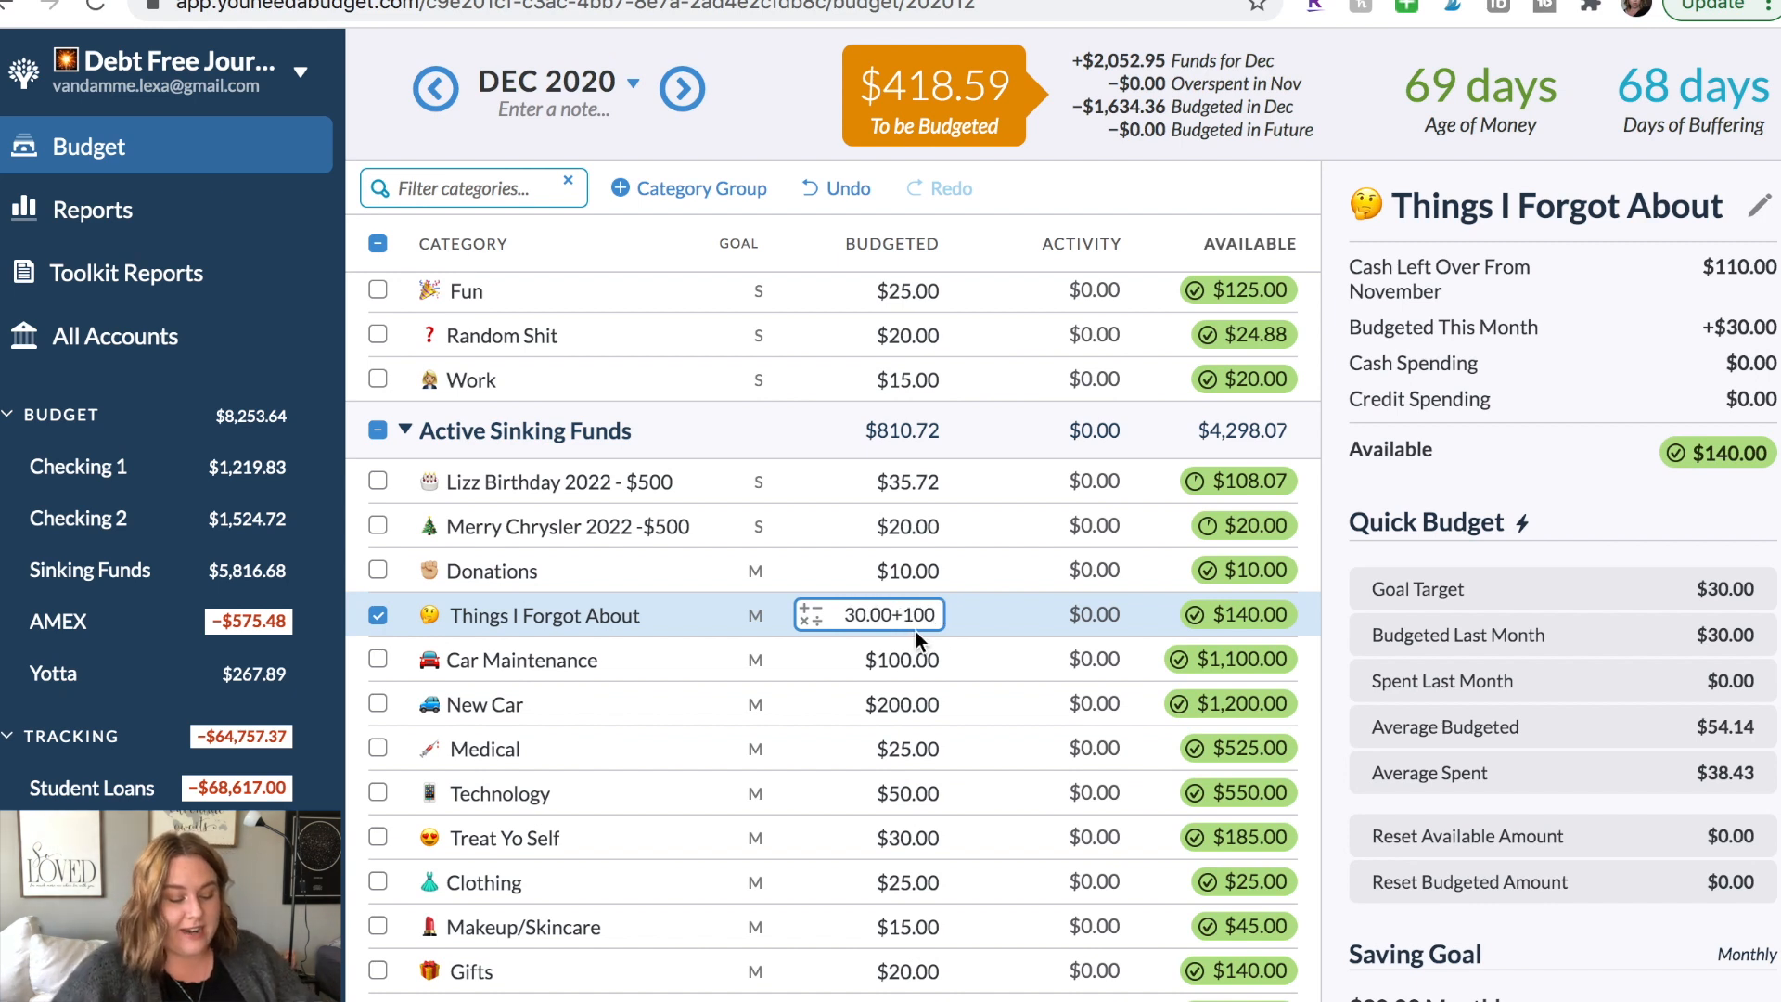
pyautogui.click(794, 649)
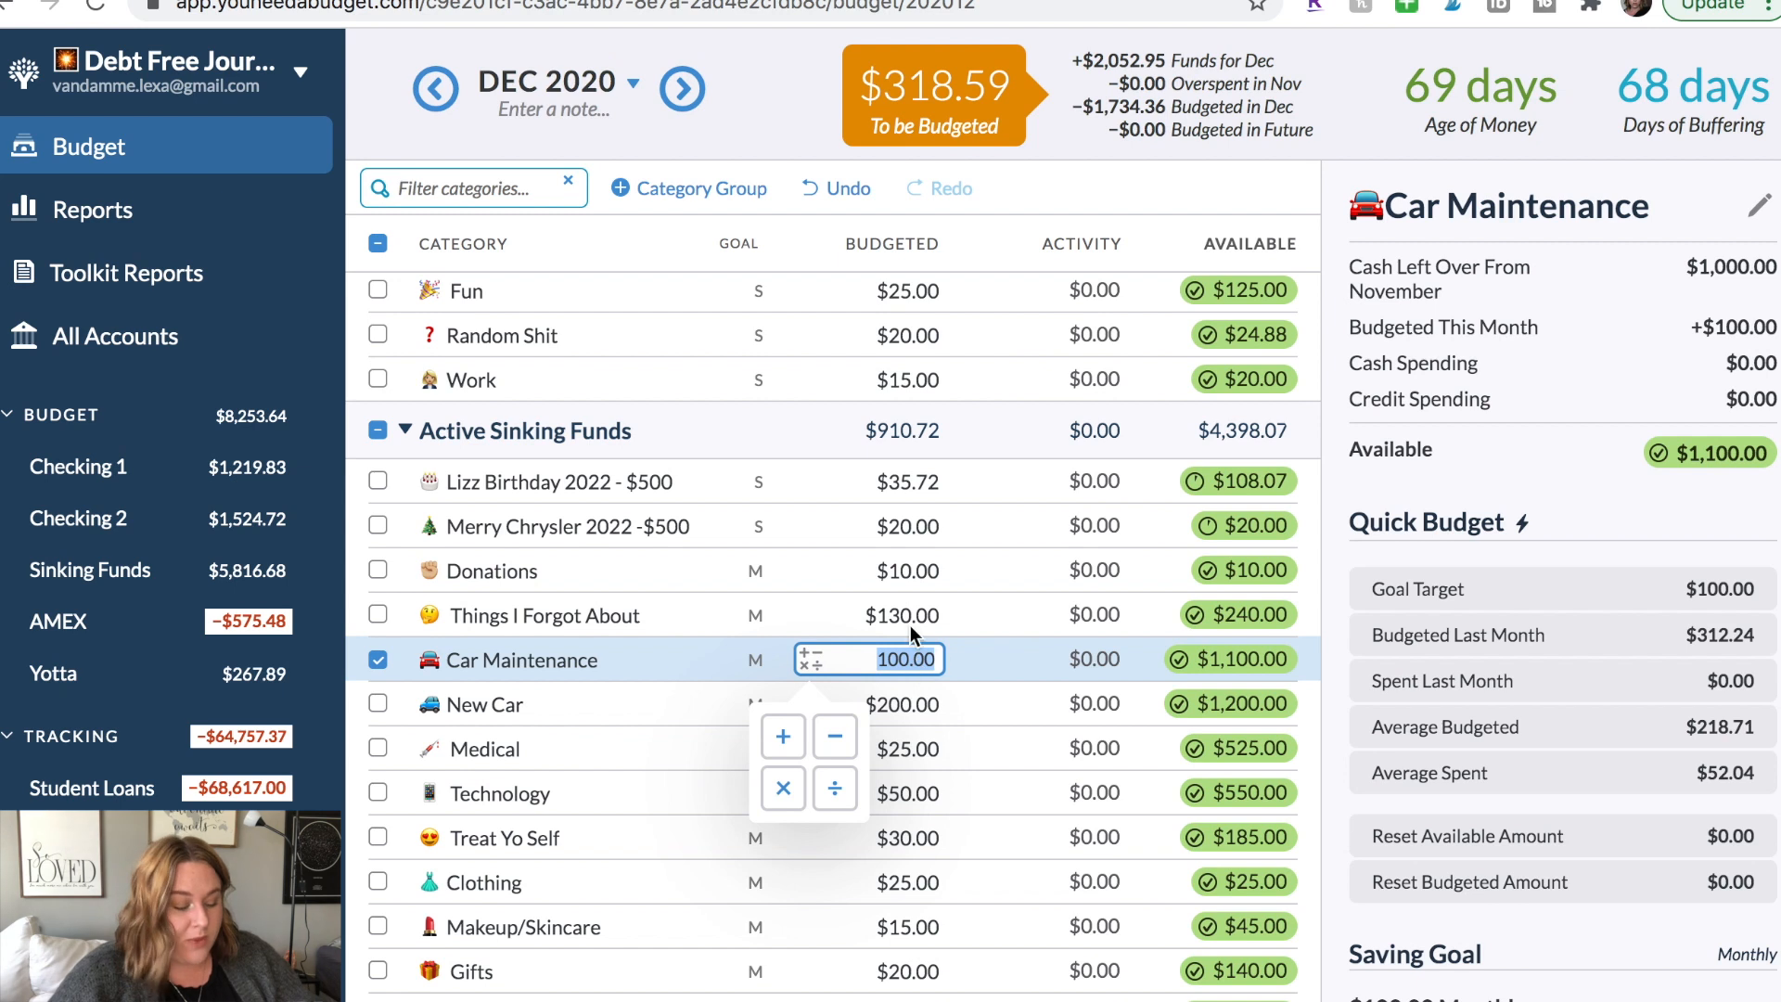
pyautogui.click(957, 701)
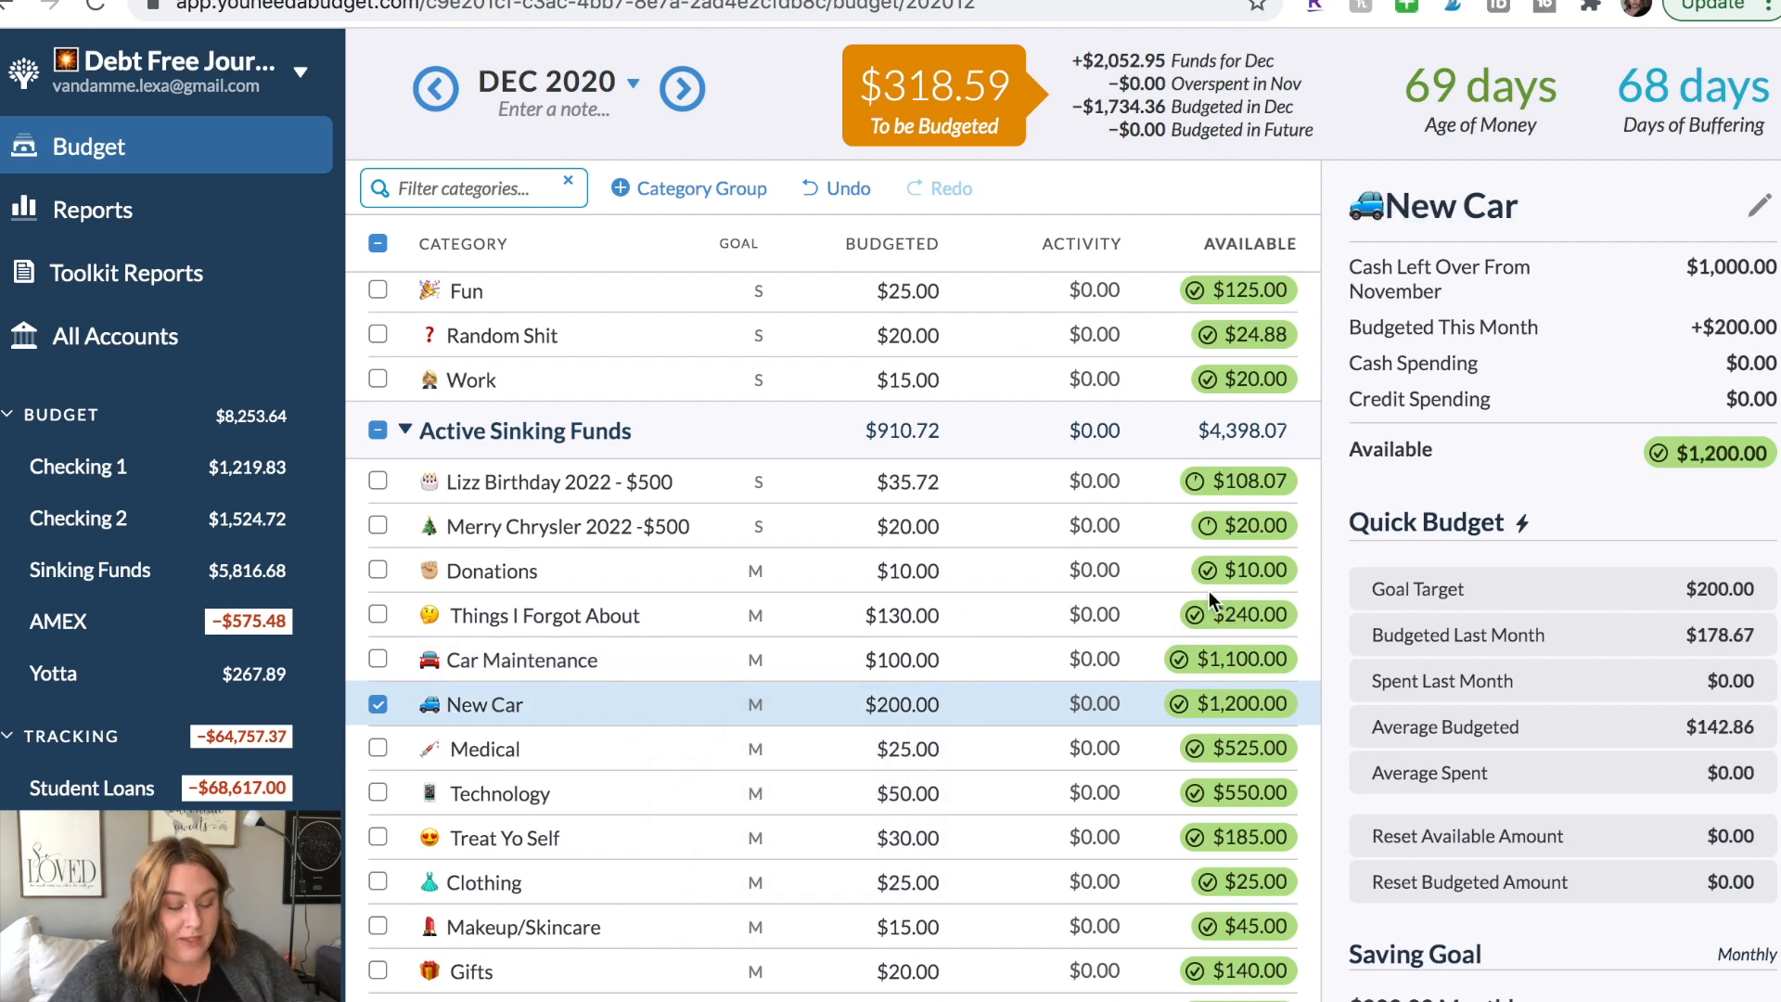
# Add $150 to the New Car sinking fund's budgeted amount for December.
pyautogui.scroll(-1, 984, 620)
pyautogui.click(938, 639)
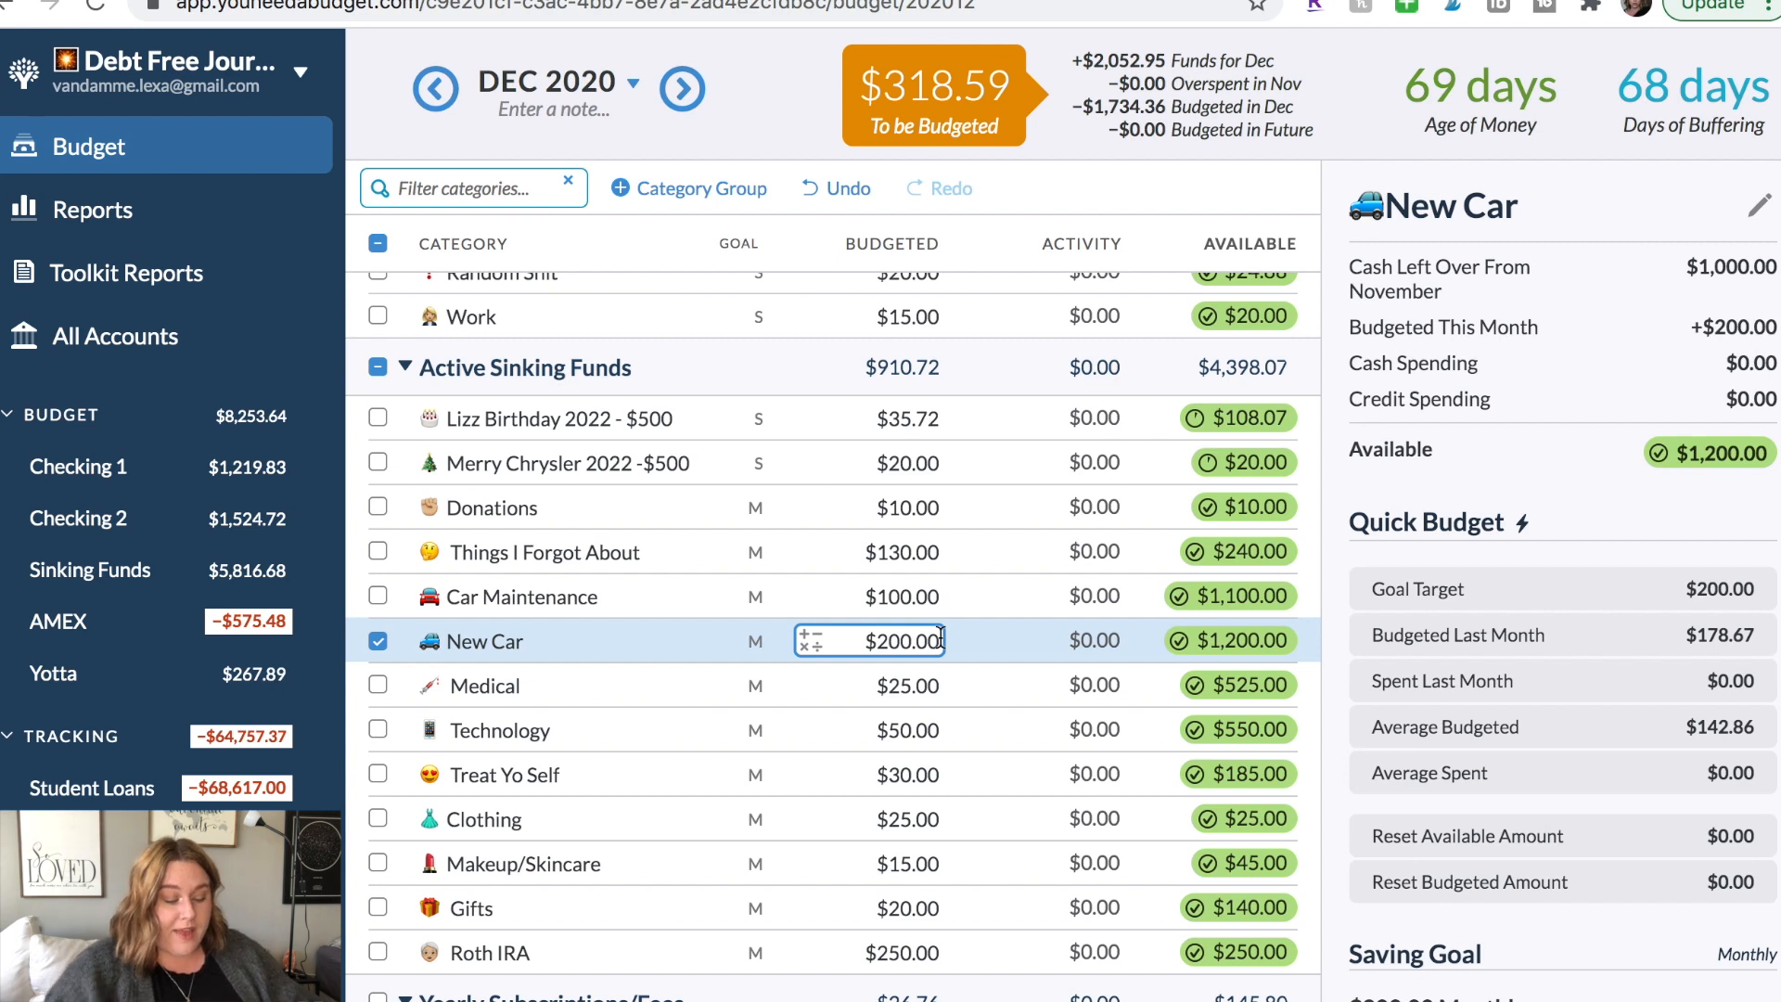
pyautogui.click(940, 638)
pyautogui.press('Right')
pyautogui.write('+150')
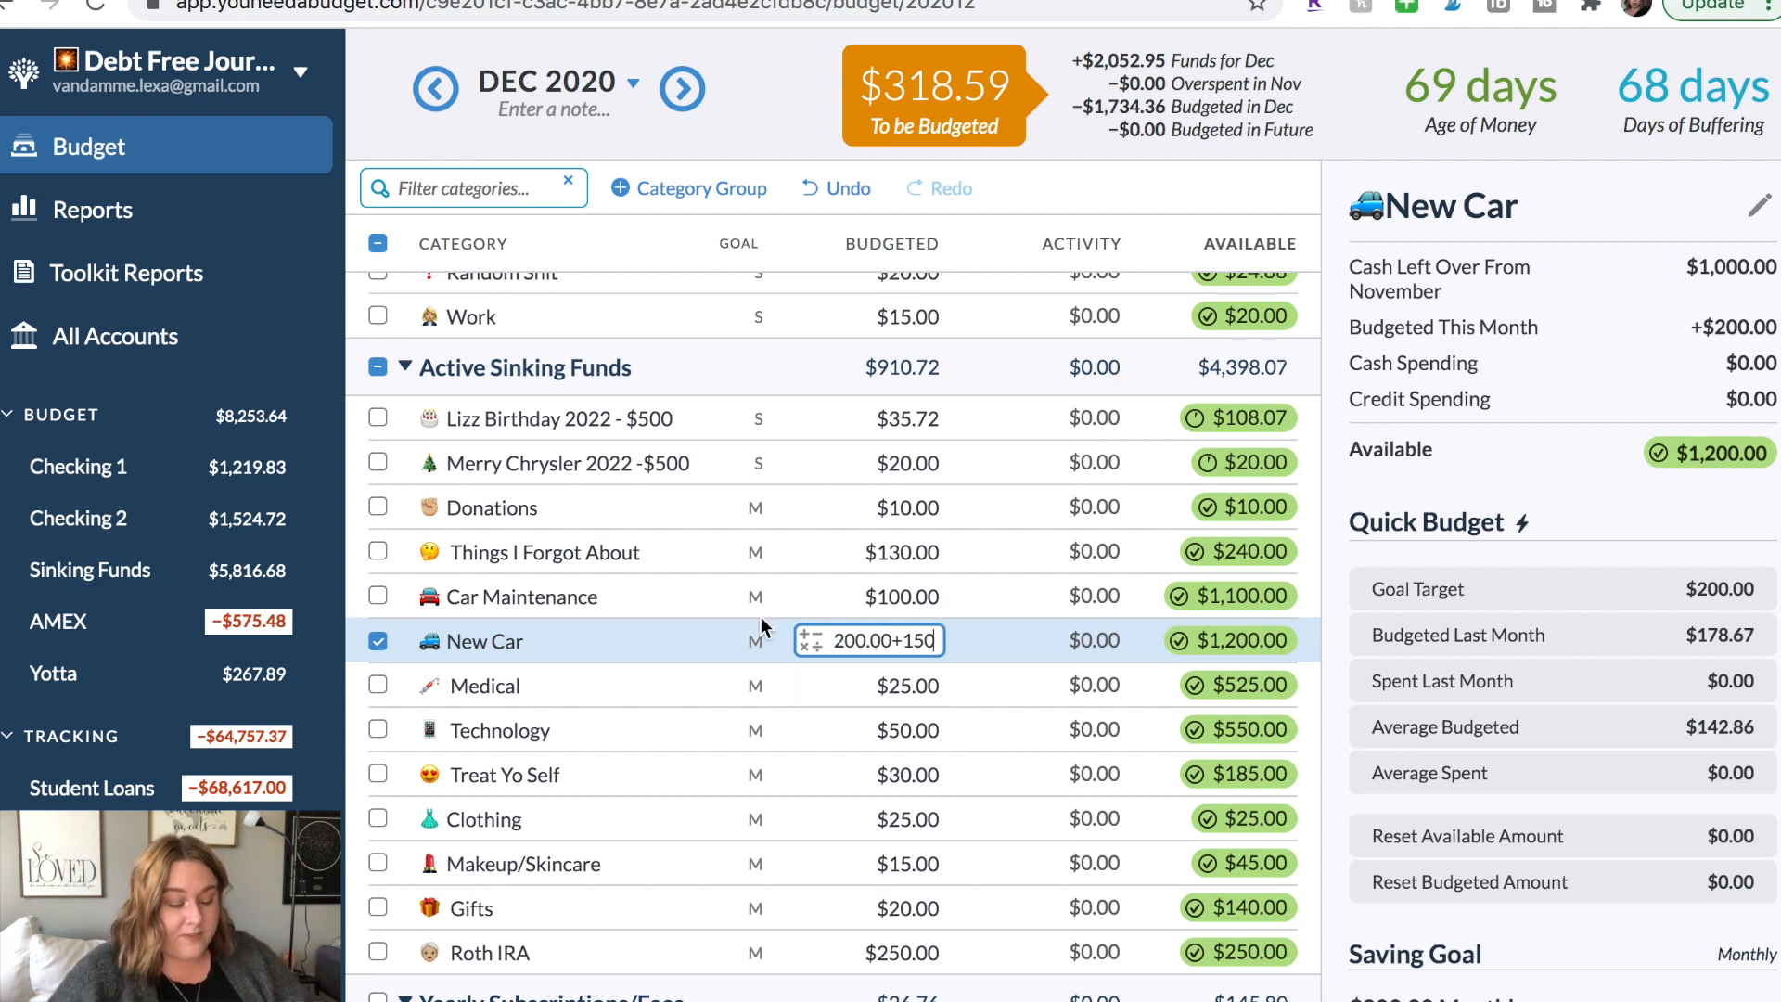
pyautogui.press('Return')
# Add $100 to the budgeted amount of the Treat Yo Self sinking fund.
pyautogui.click(787, 591)
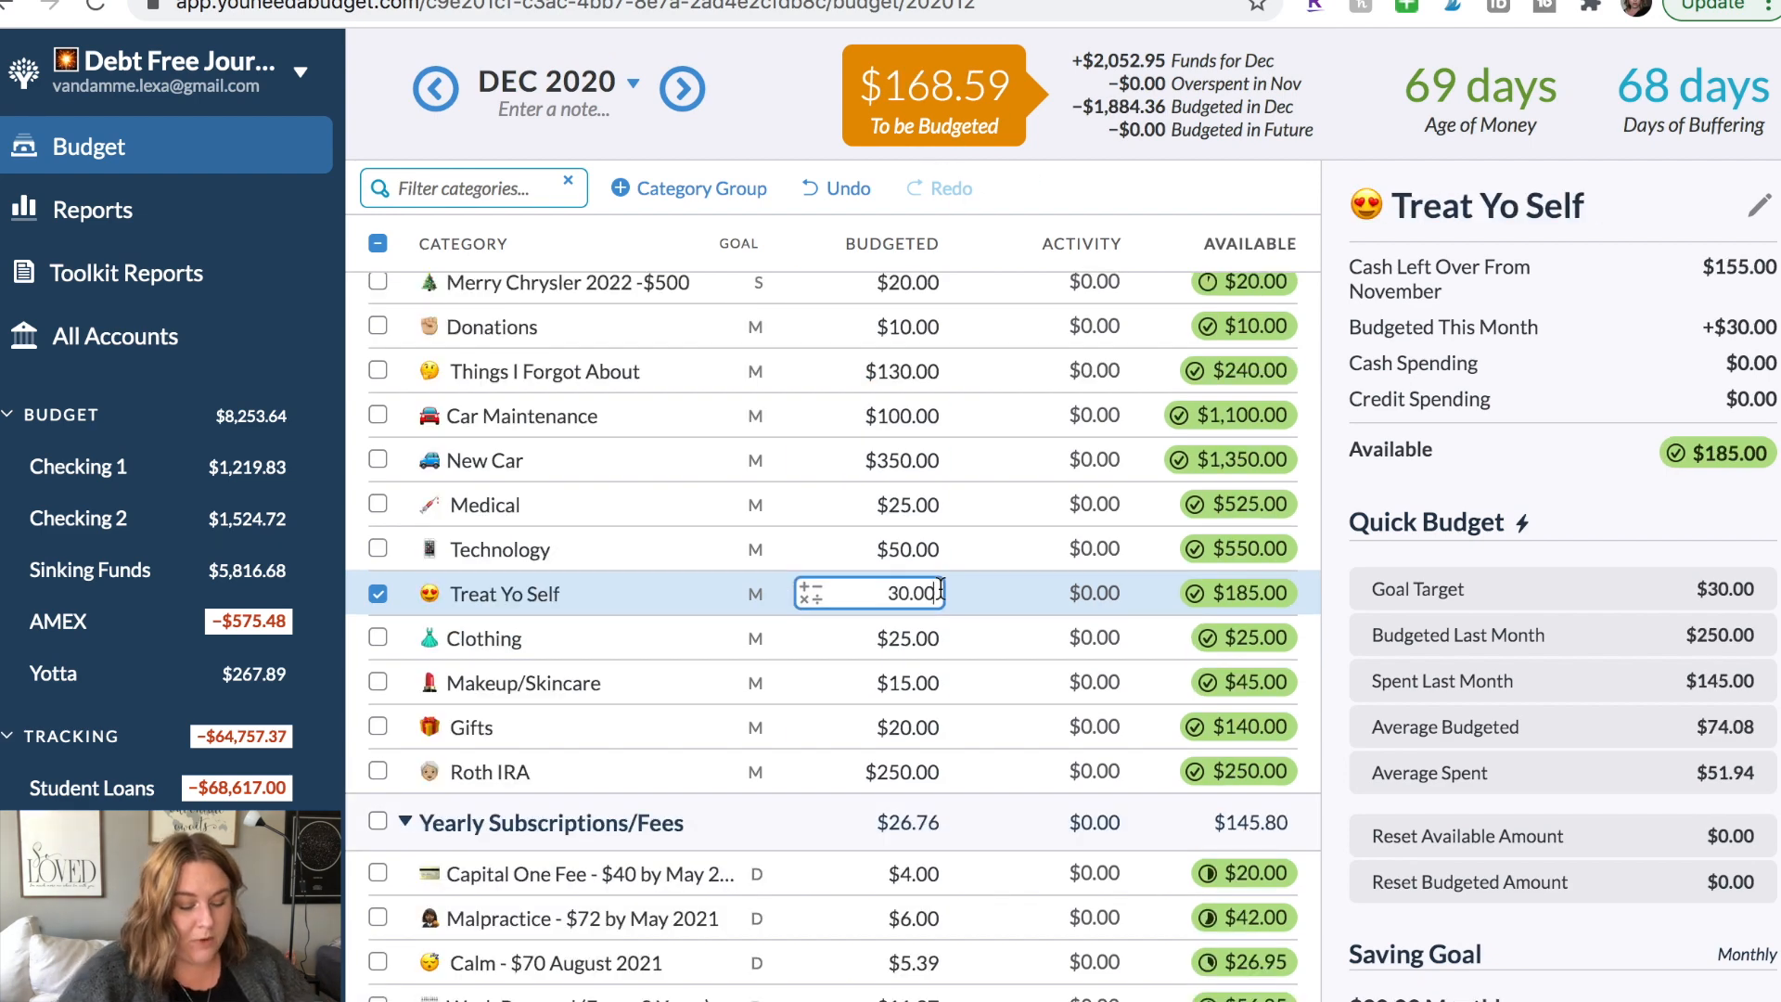
pyautogui.write('+100')
pyautogui.hotkey('shift', 'Tab')
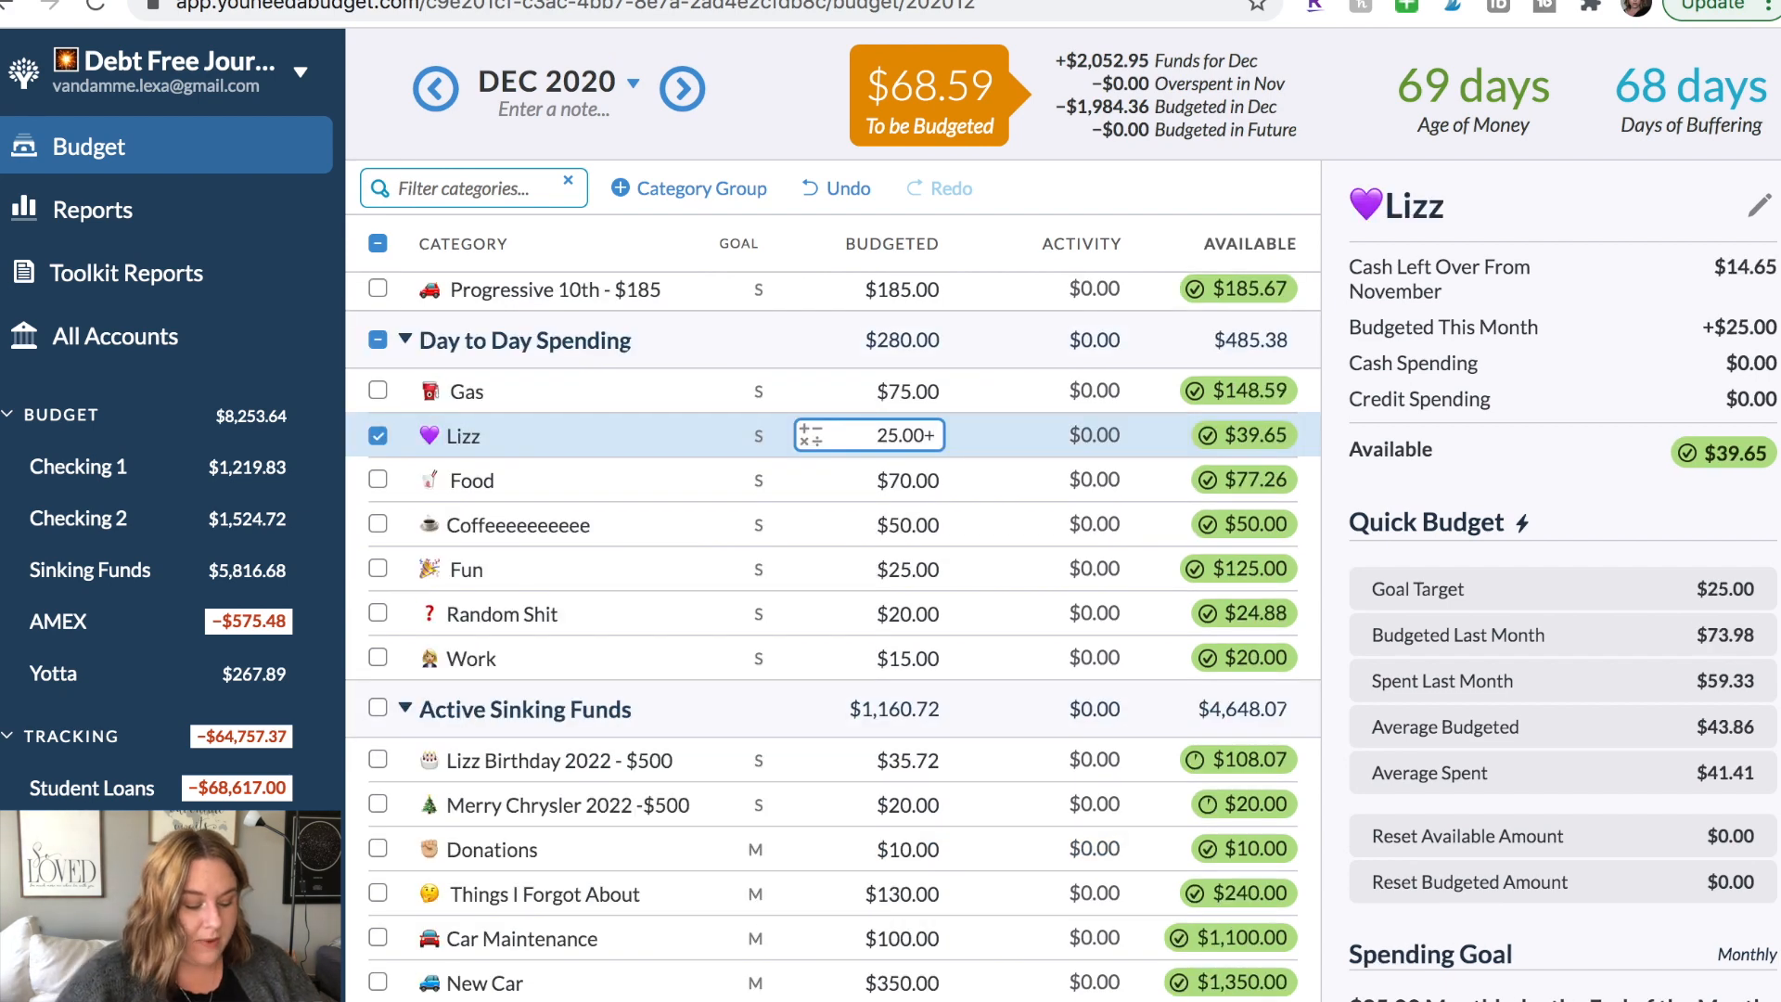
# In Day to Day Spending, add $25 to the purple-heart category's budgeted amount and $20 to Work's.
pyautogui.write('25.00+25')
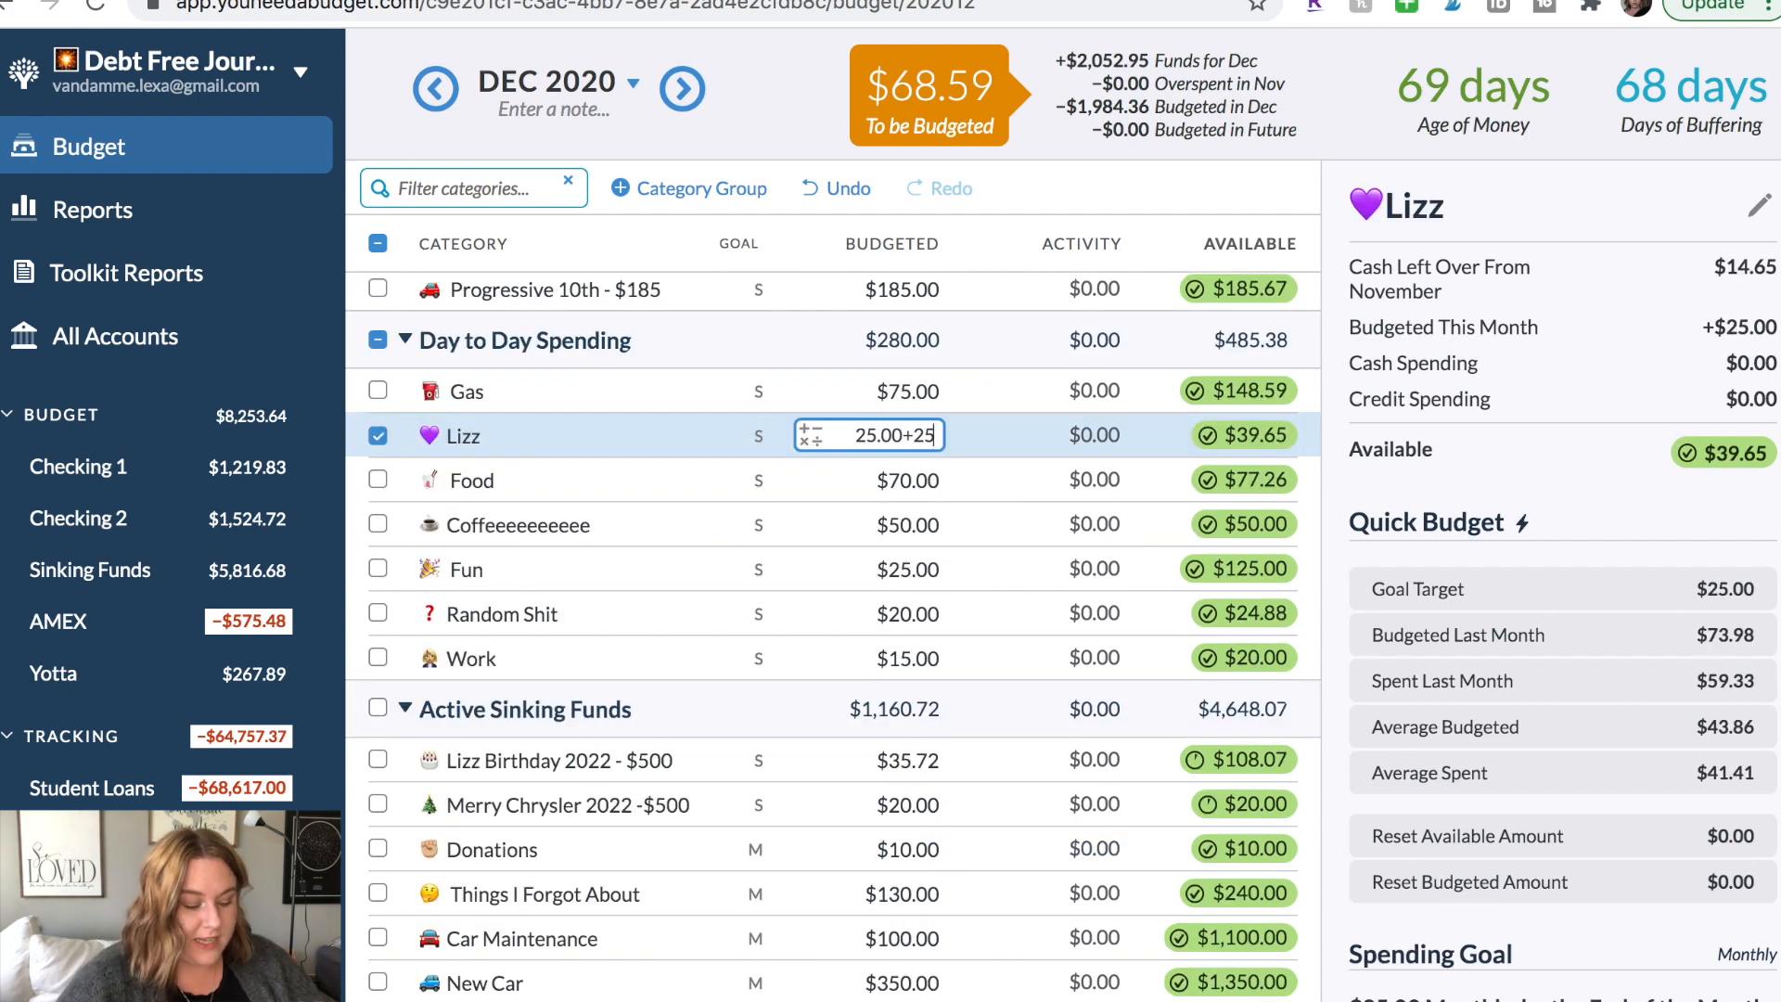
pyautogui.press('Return')
pyautogui.click(592, 483)
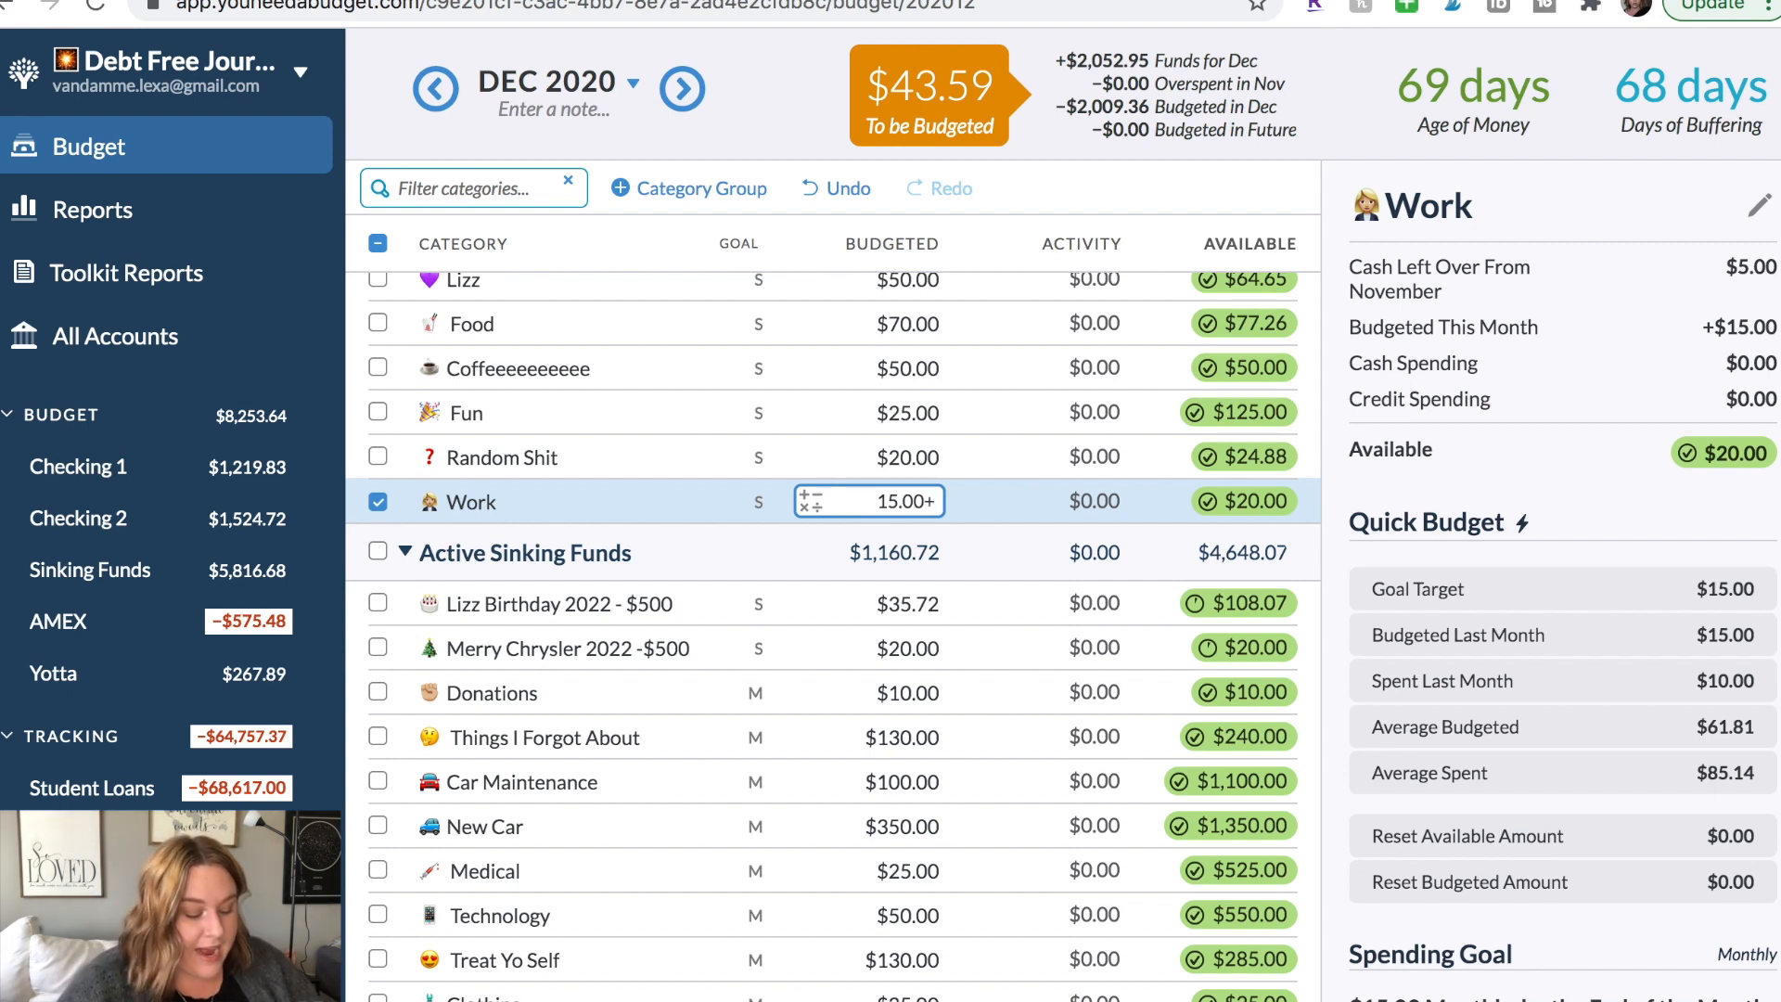
pyautogui.write('20')
pyautogui.click(671, 440)
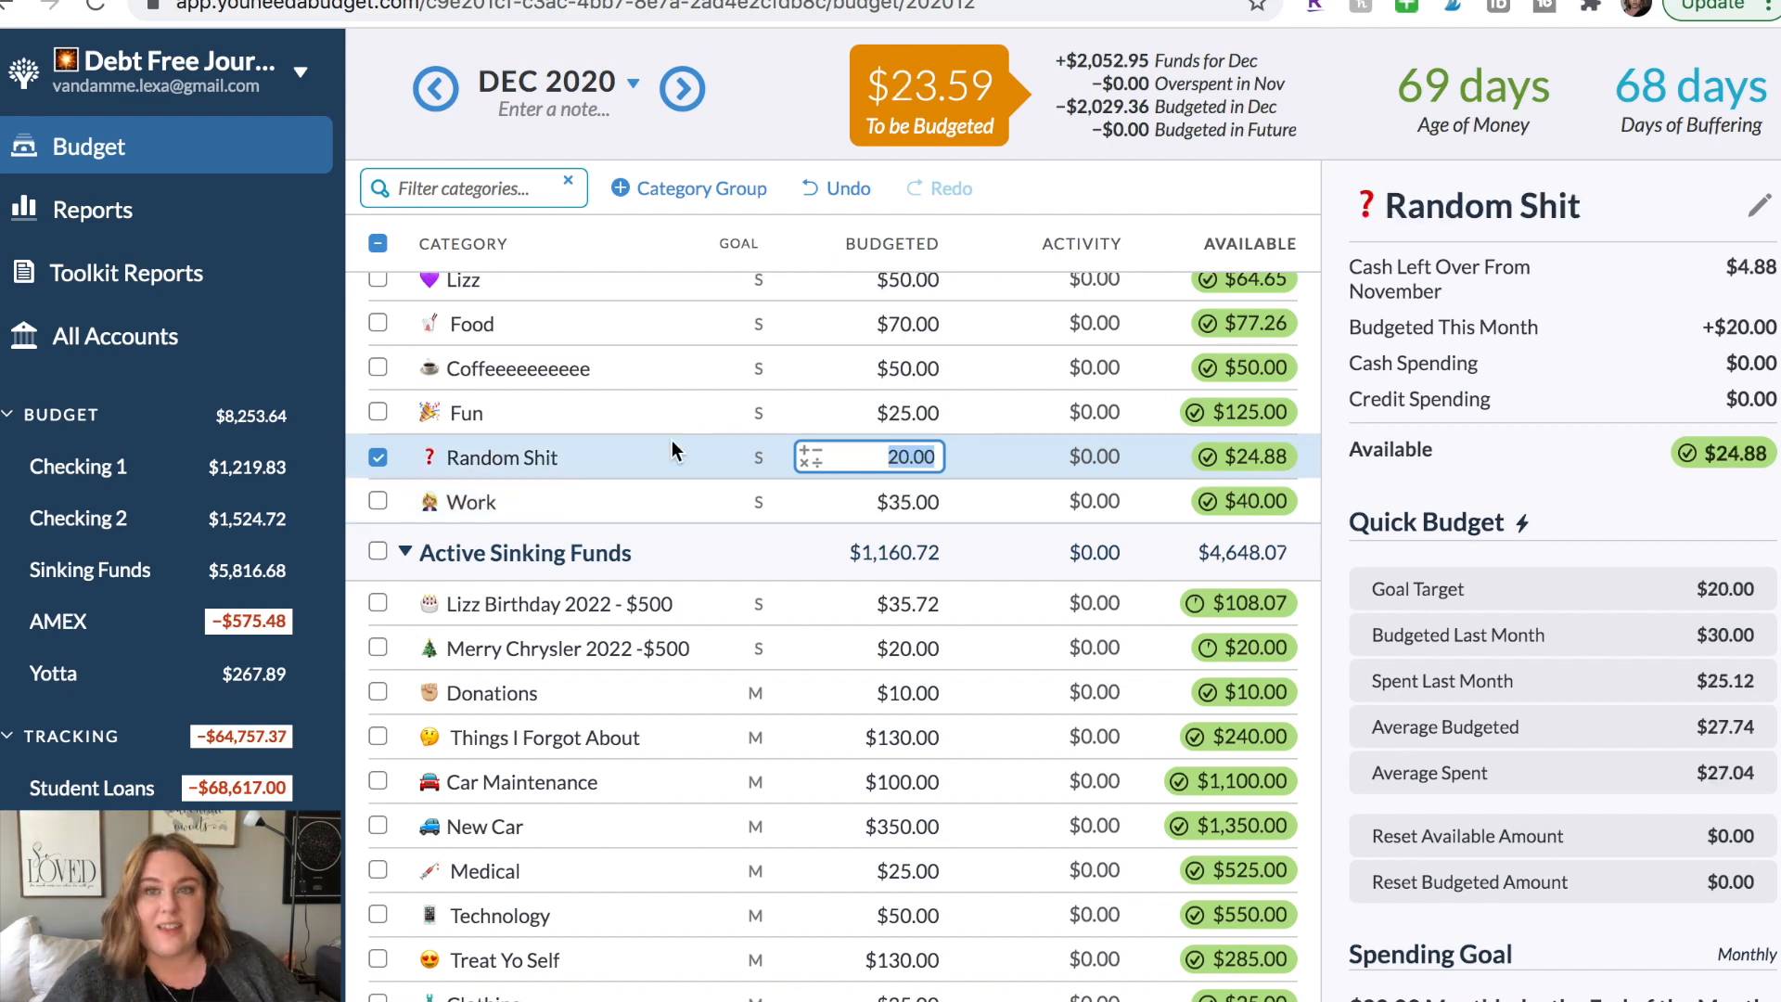
# Add another $15 to Treat Yo Self, bringing its December budgeted amount to $145.
pyautogui.scroll(-3, 707, 847)
pyautogui.click(938, 703)
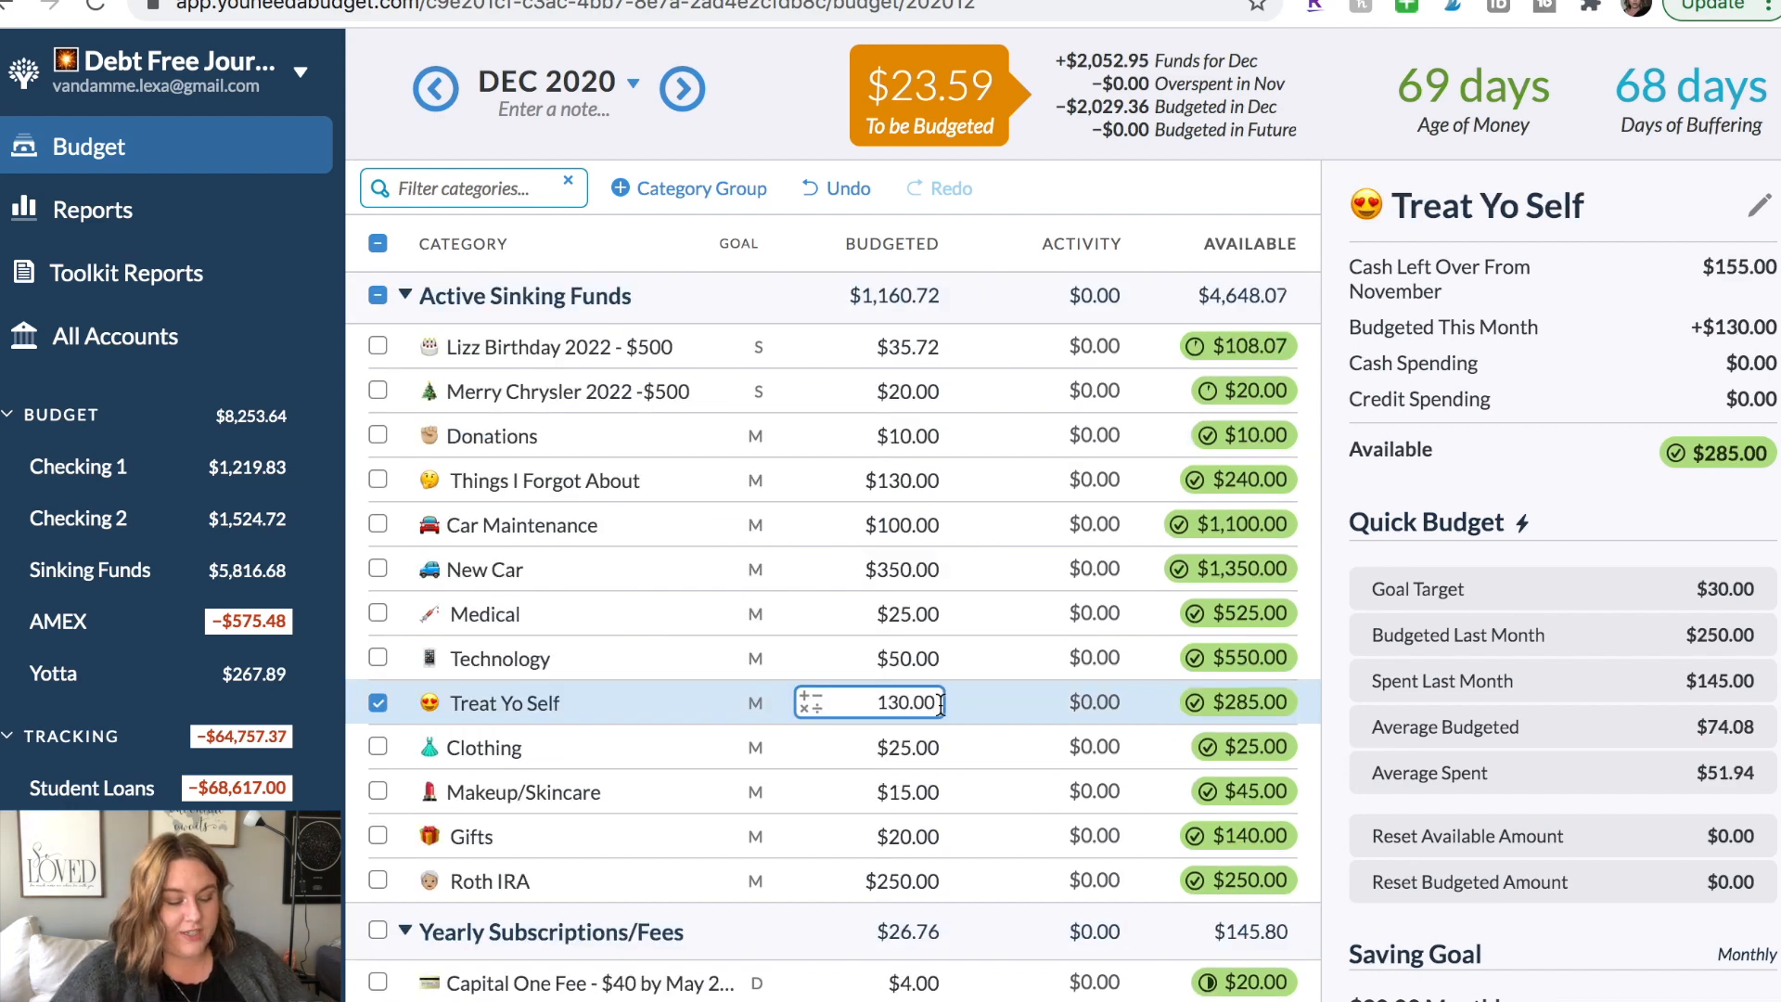
pyautogui.write('+15')
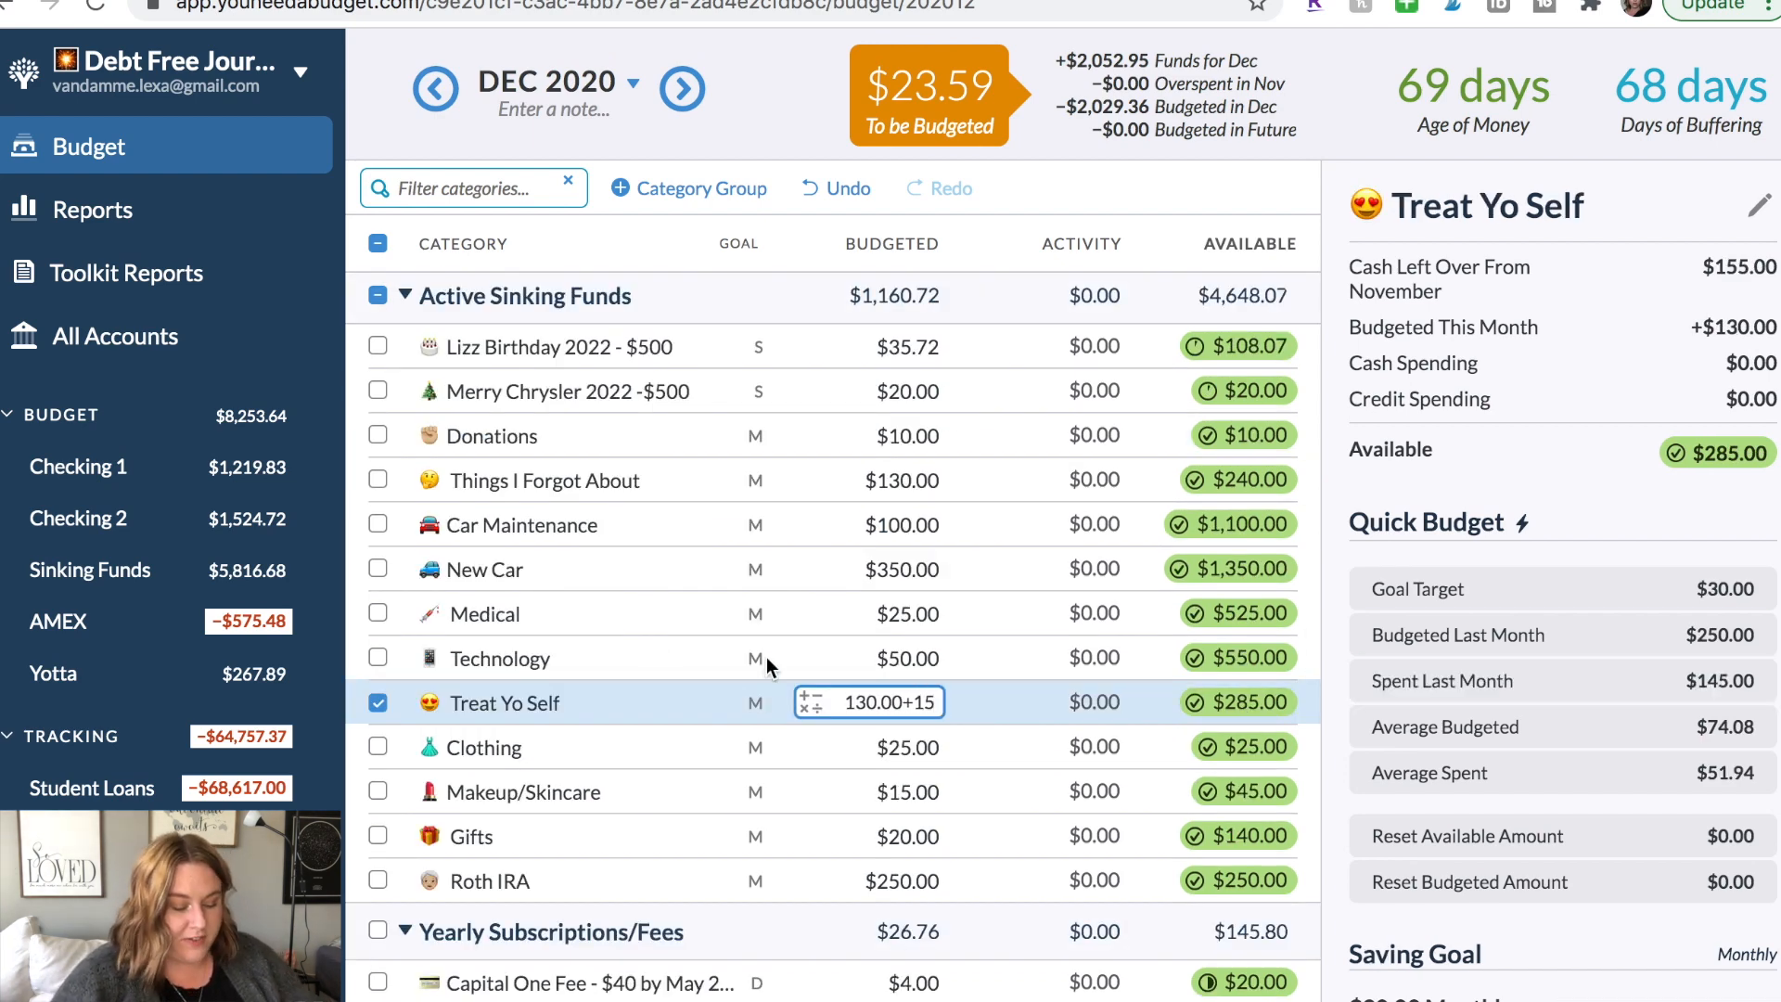
pyautogui.click(820, 659)
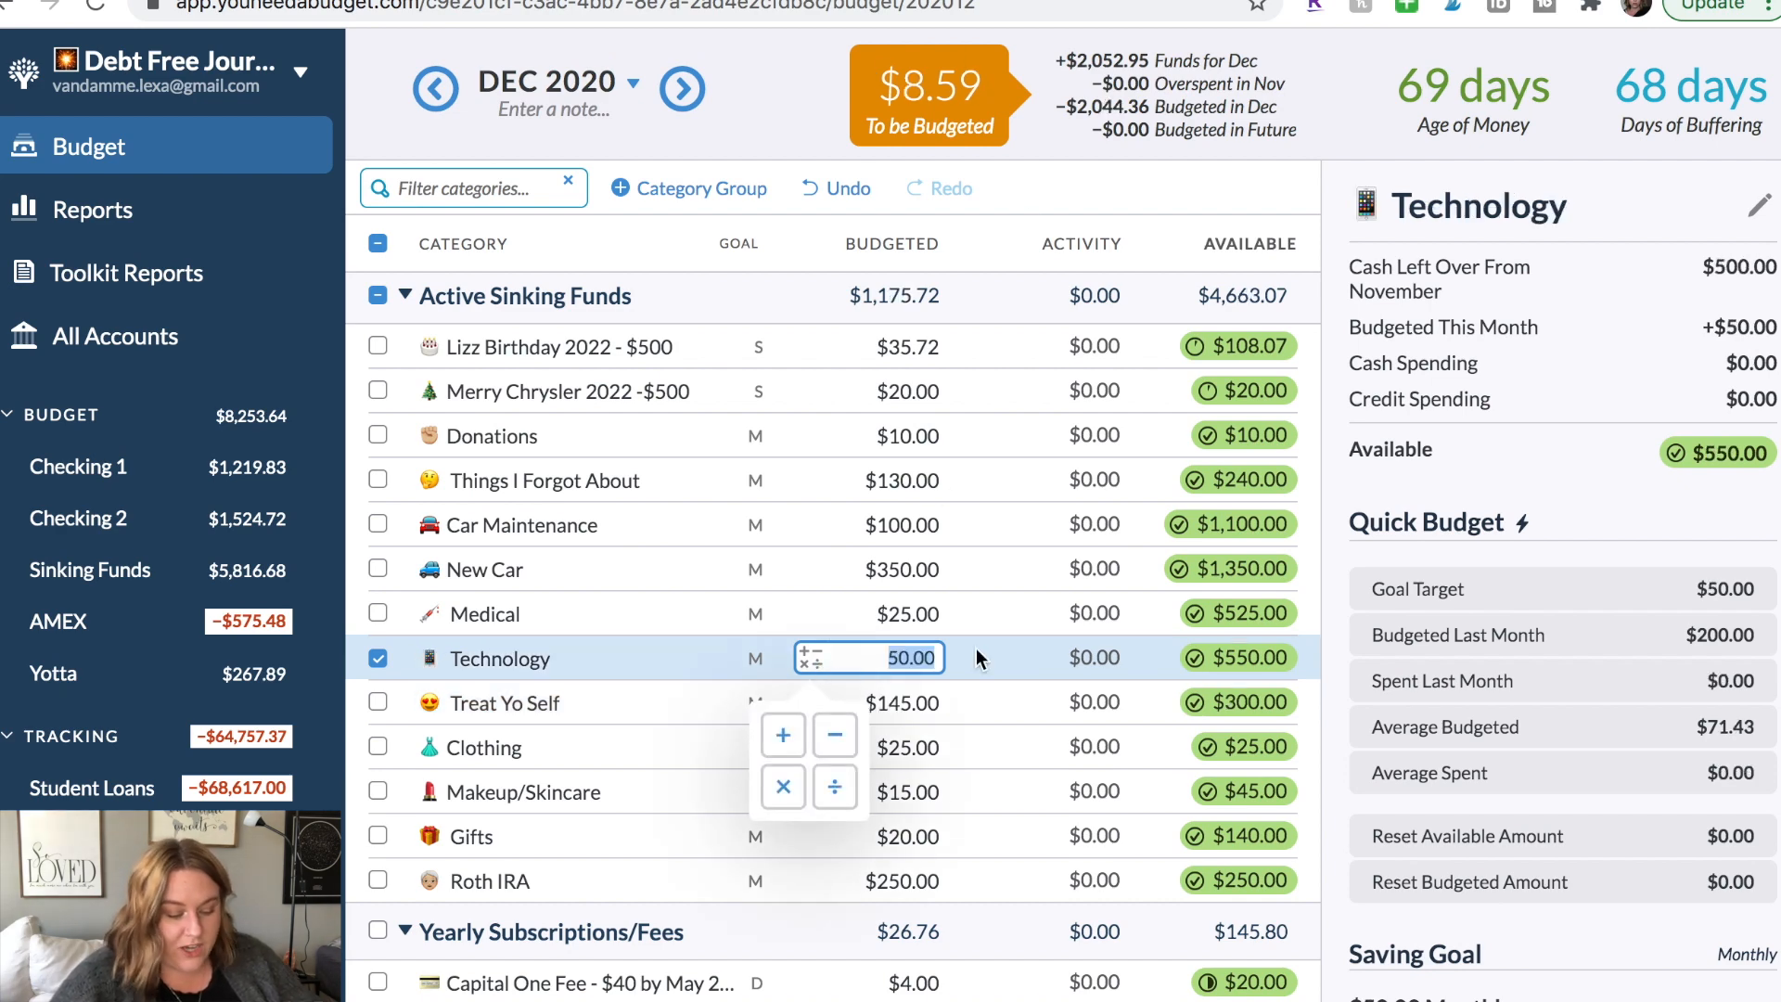
pyautogui.click(993, 701)
# Add $8.59 to the budgeted amount of the 2022 birthday sinking fund.
pyautogui.press('Tab')
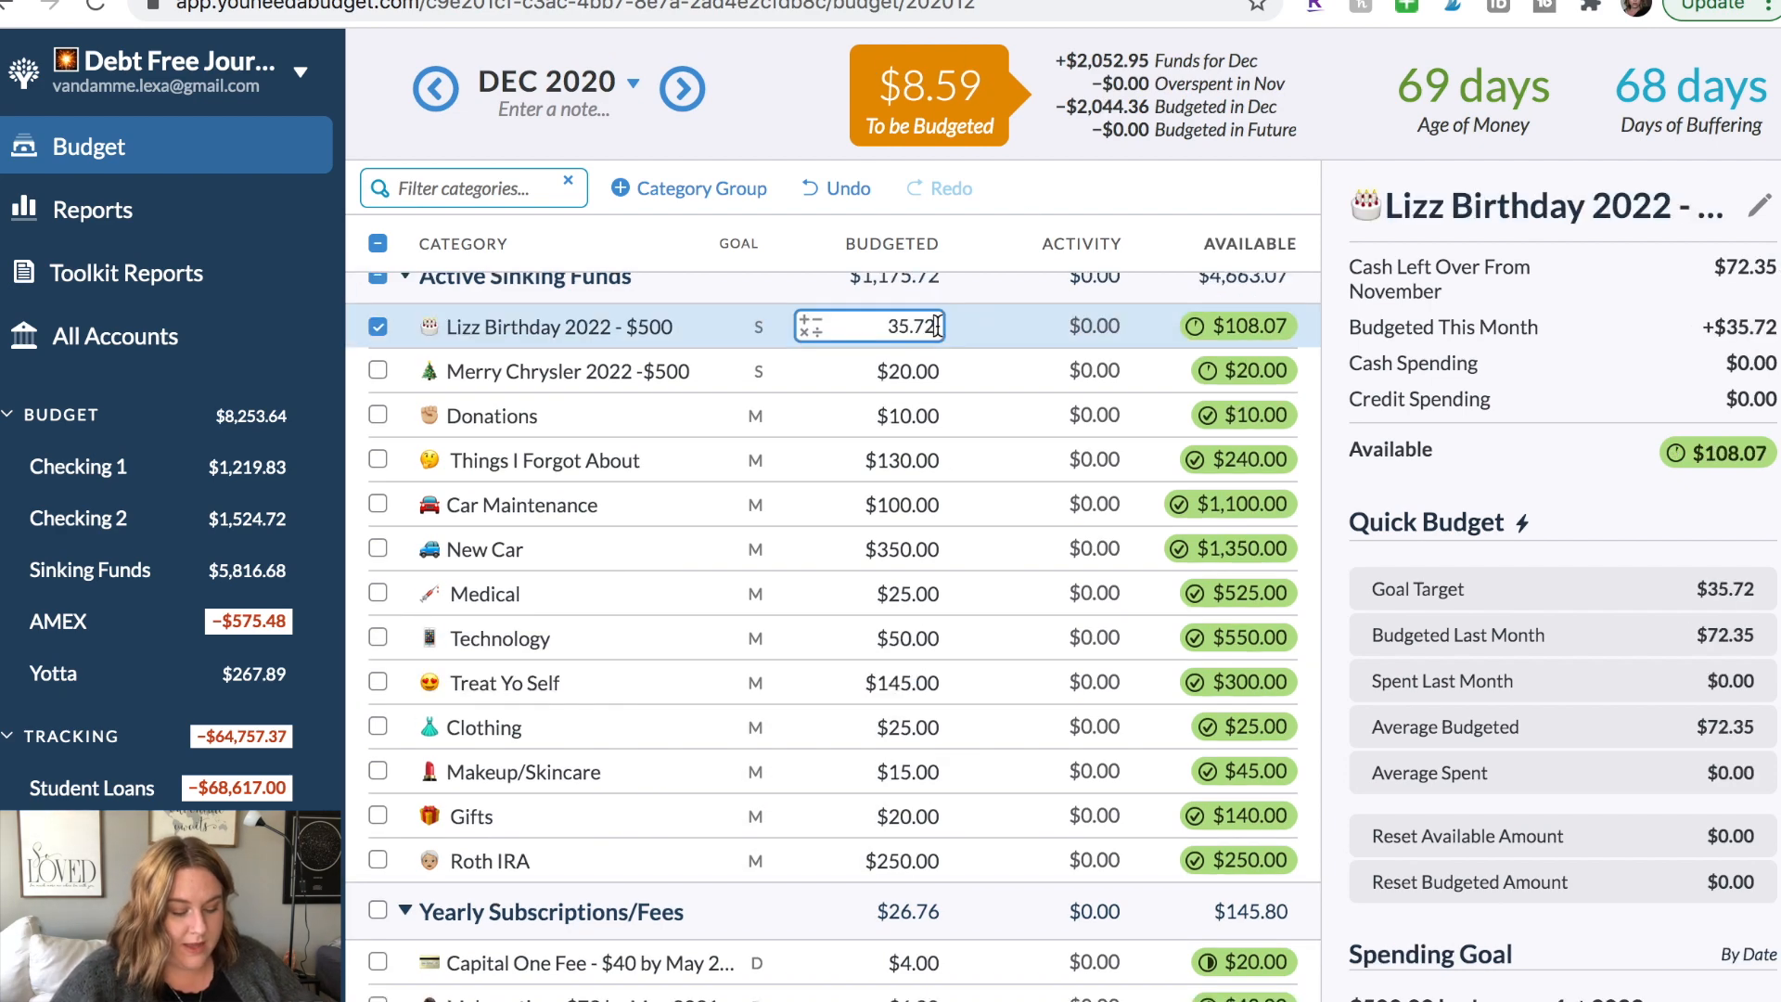
pyautogui.write('+8.')
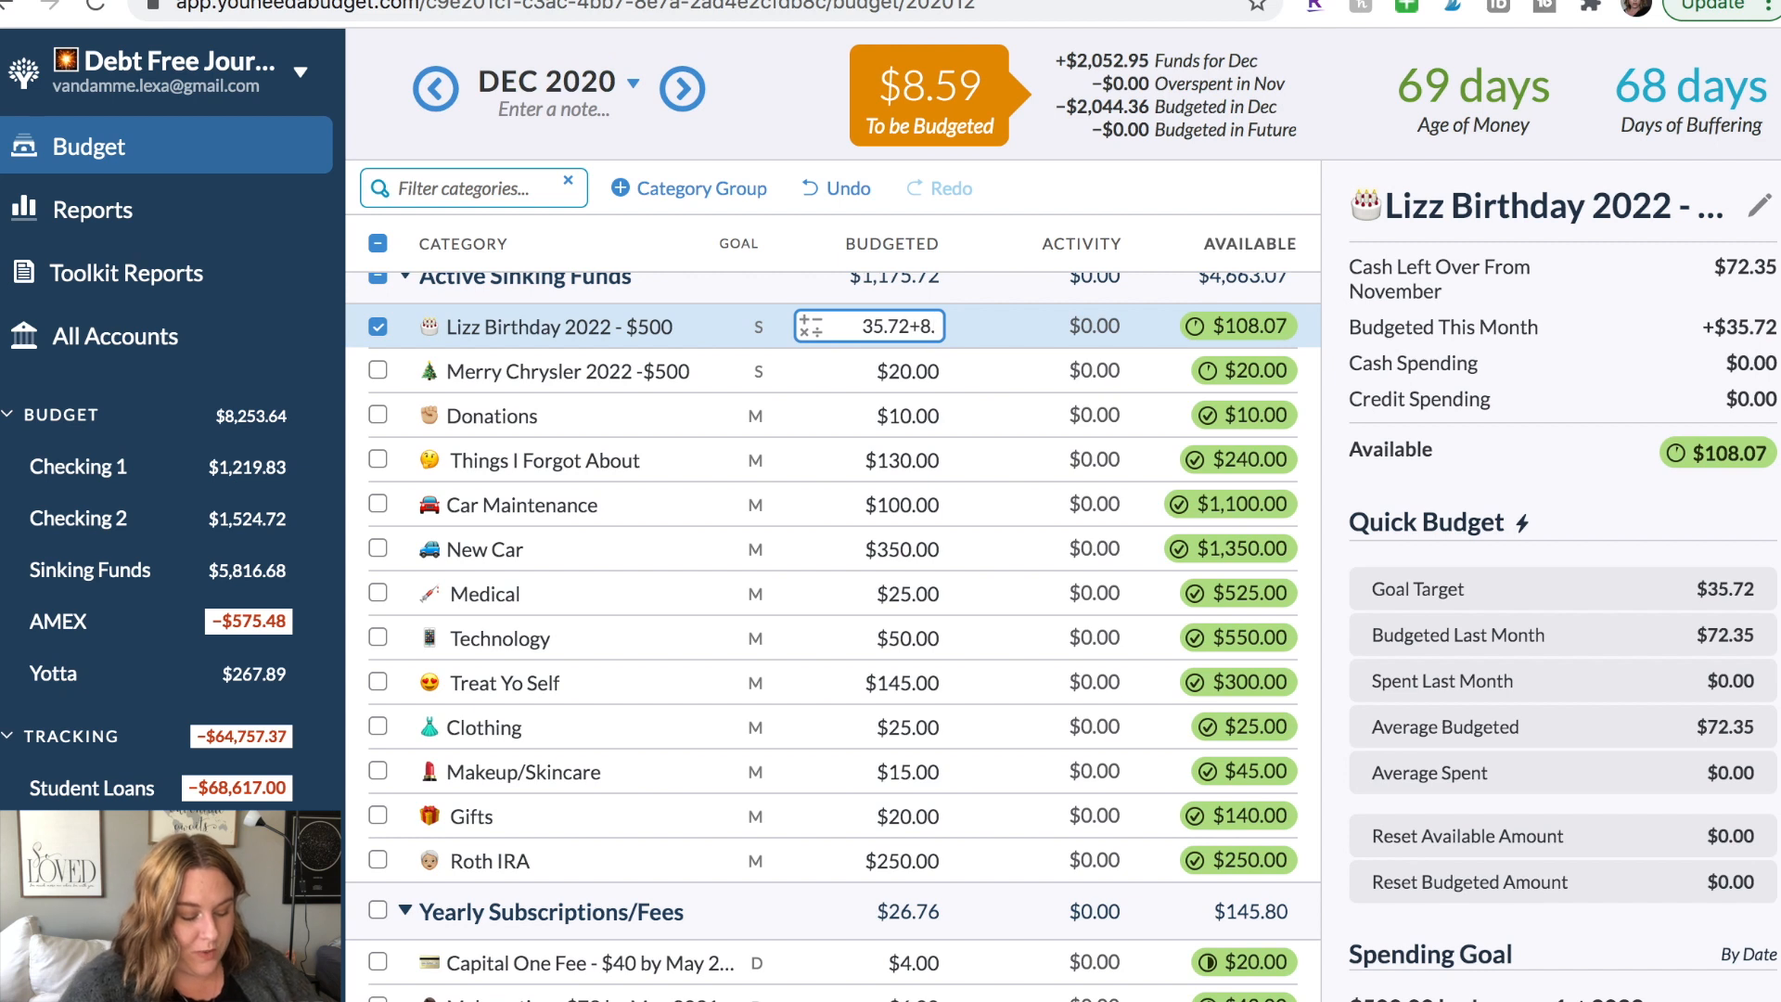
pyautogui.write('59')
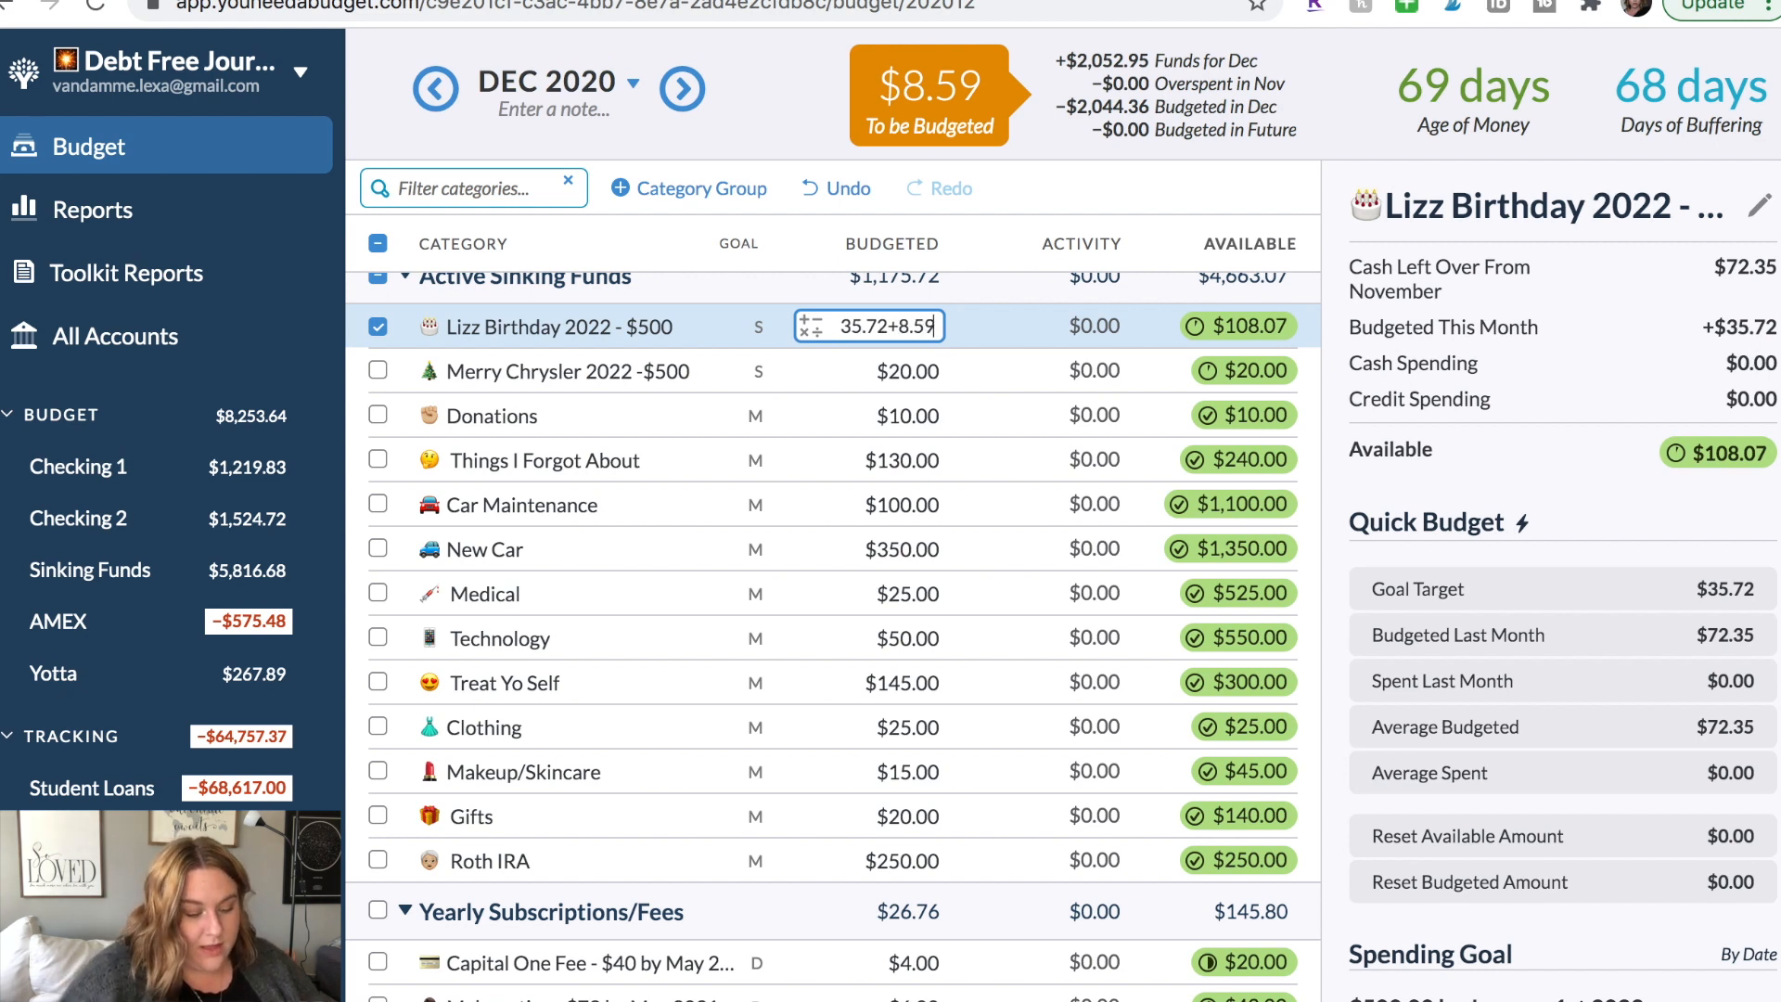
pyautogui.click(790, 442)
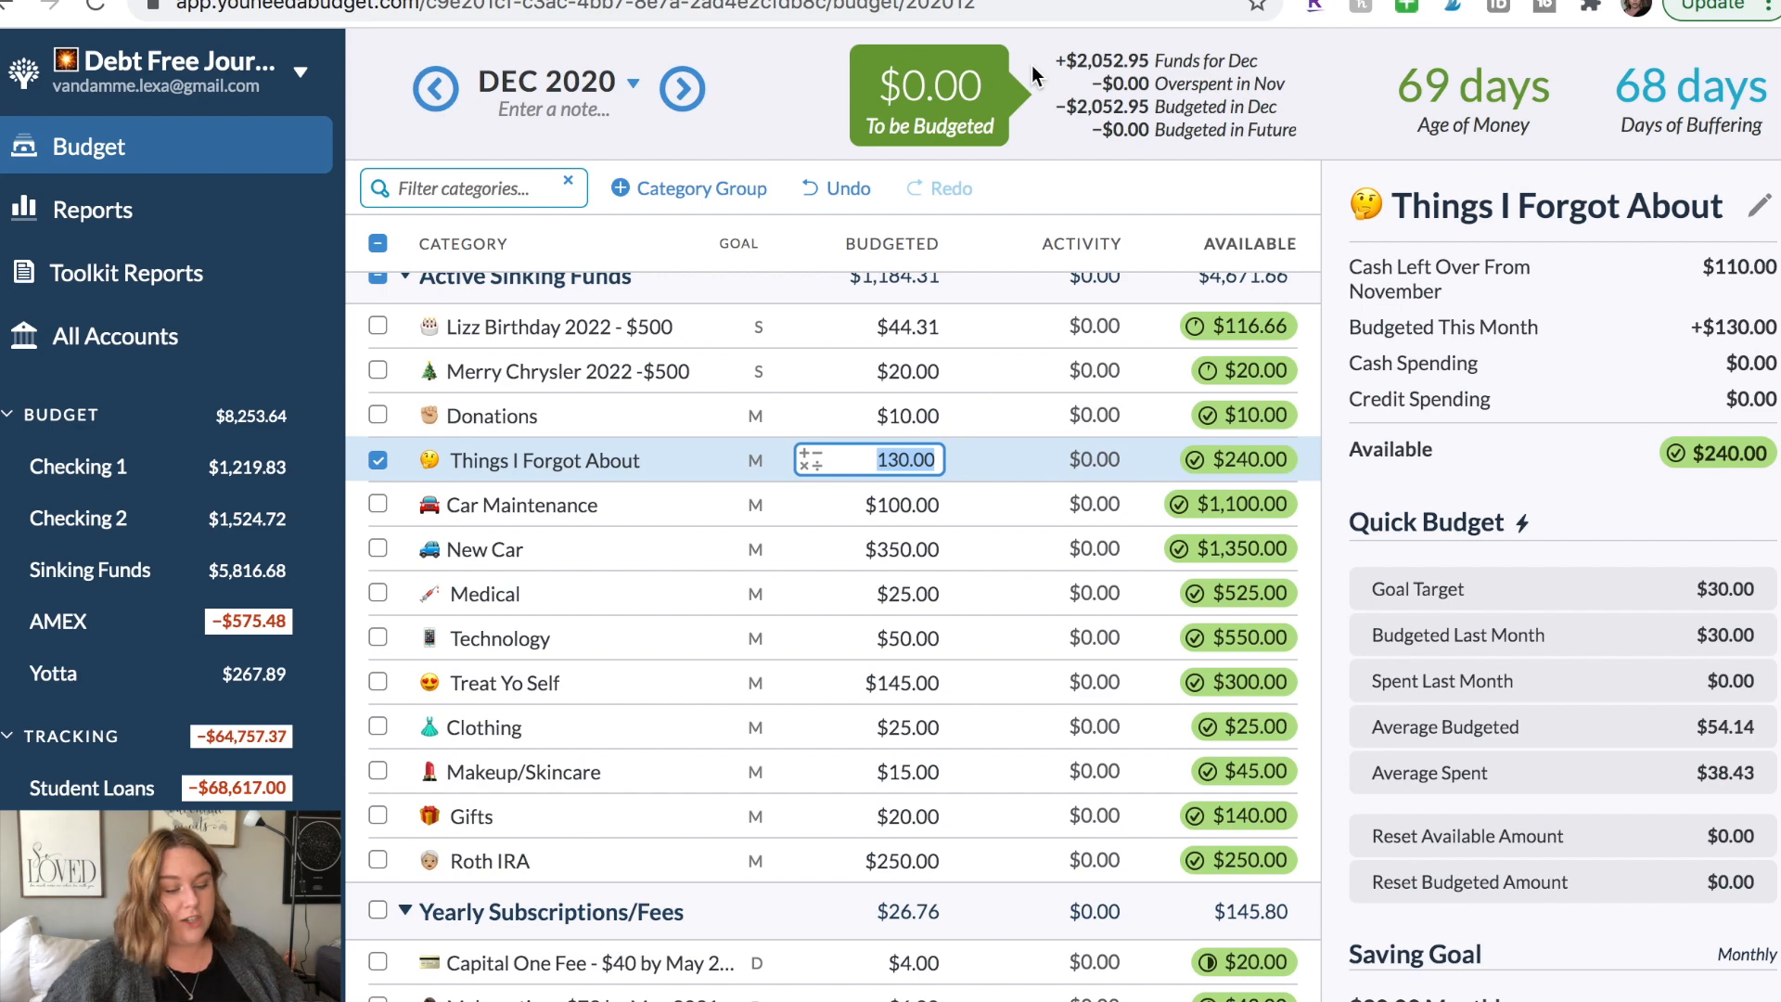
# Review the completed December budget from the I Am In MISSOURI group down to Active Sinking Funds.
pyautogui.scroll(1, 1004, 421)
pyautogui.scroll(15, 1006, 426)
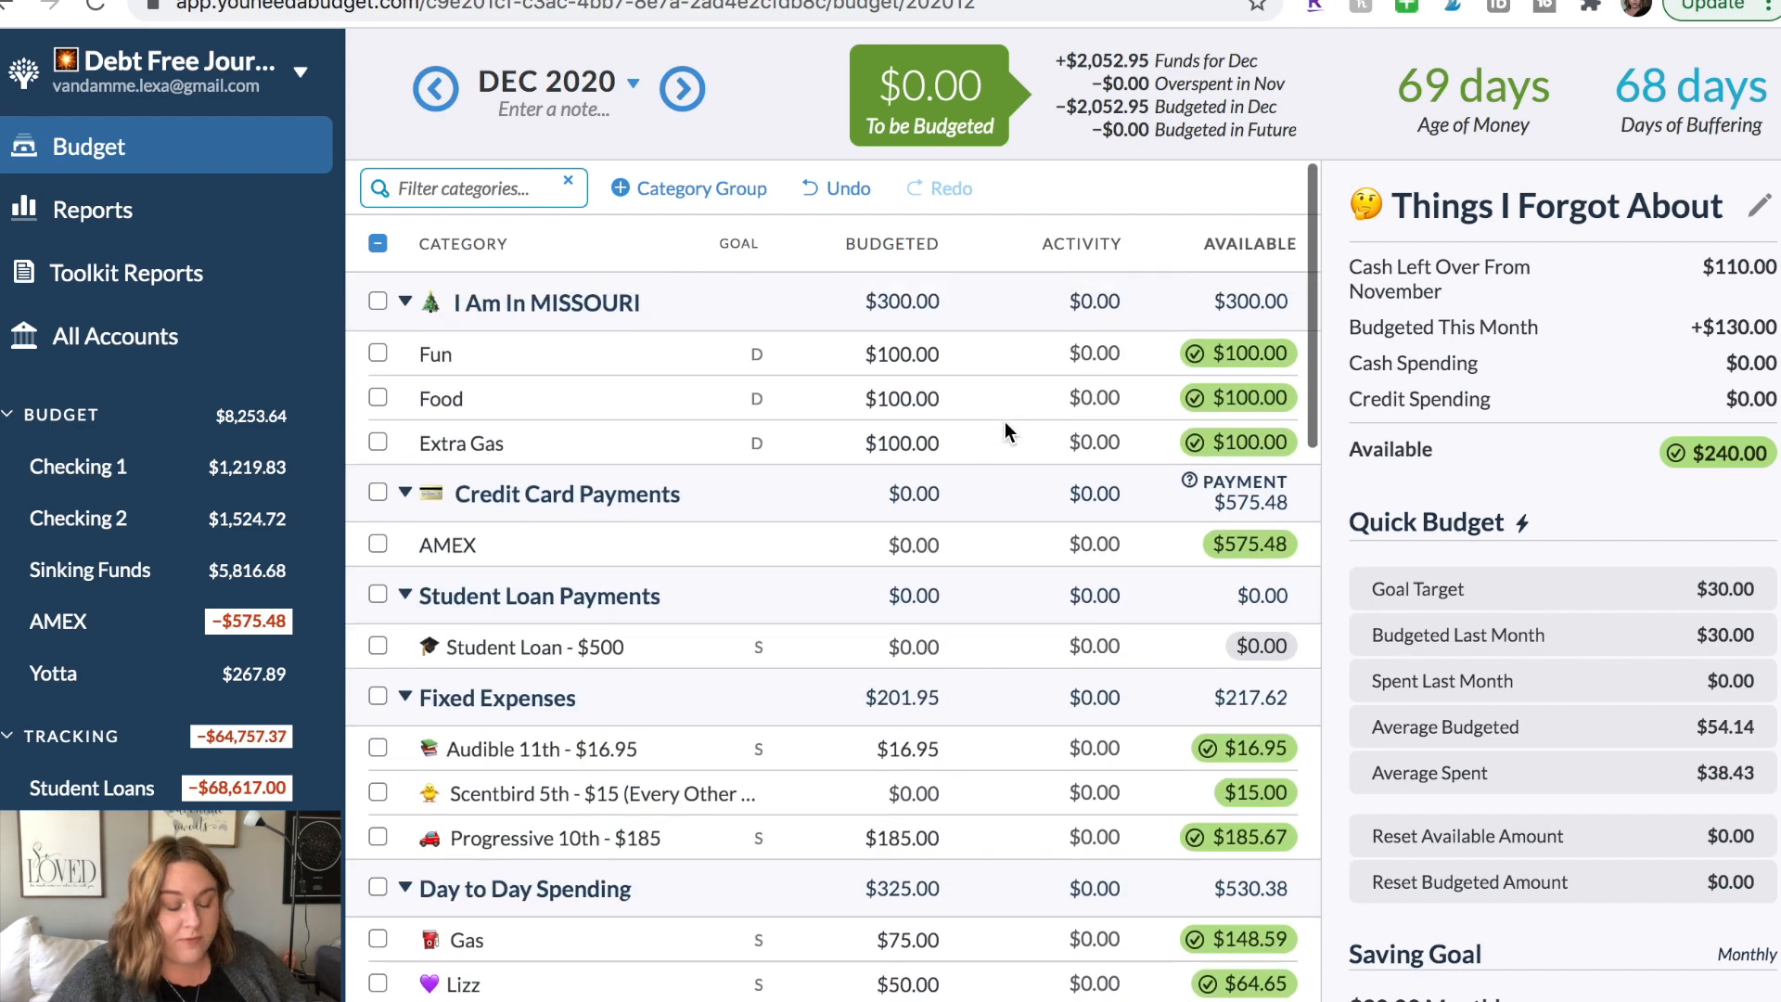
pyautogui.scroll(-3, 1006, 425)
pyautogui.scroll(-2, 1005, 432)
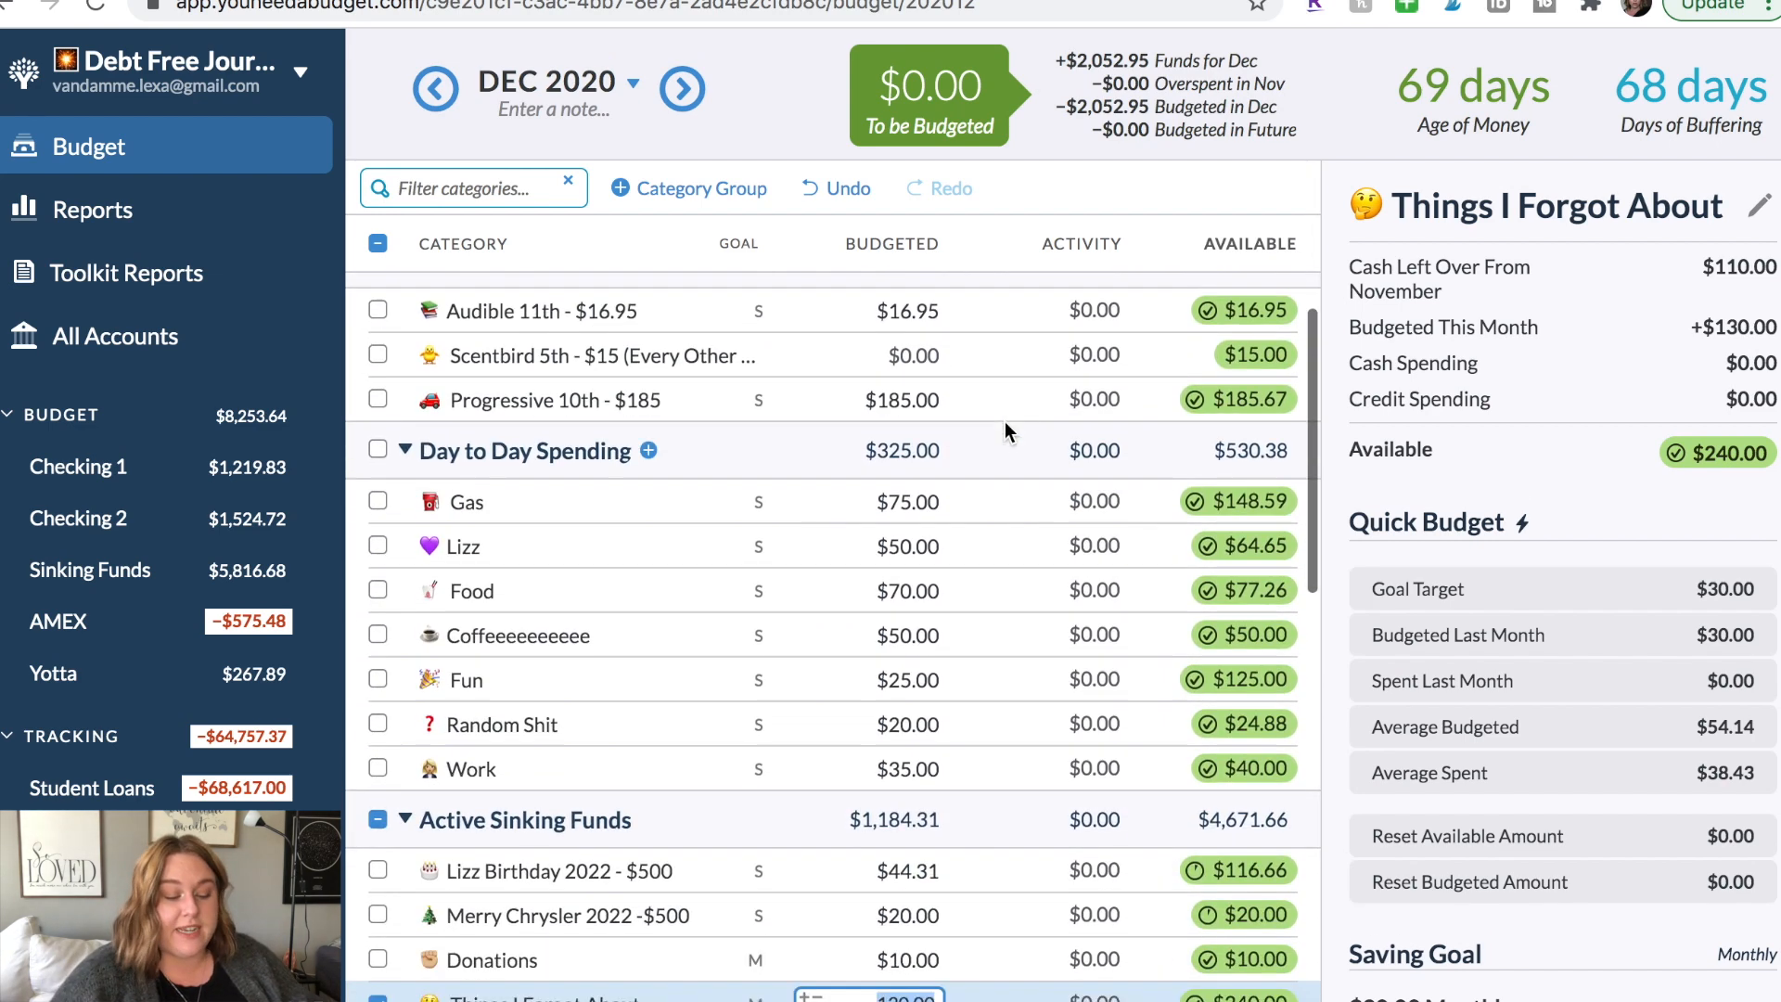